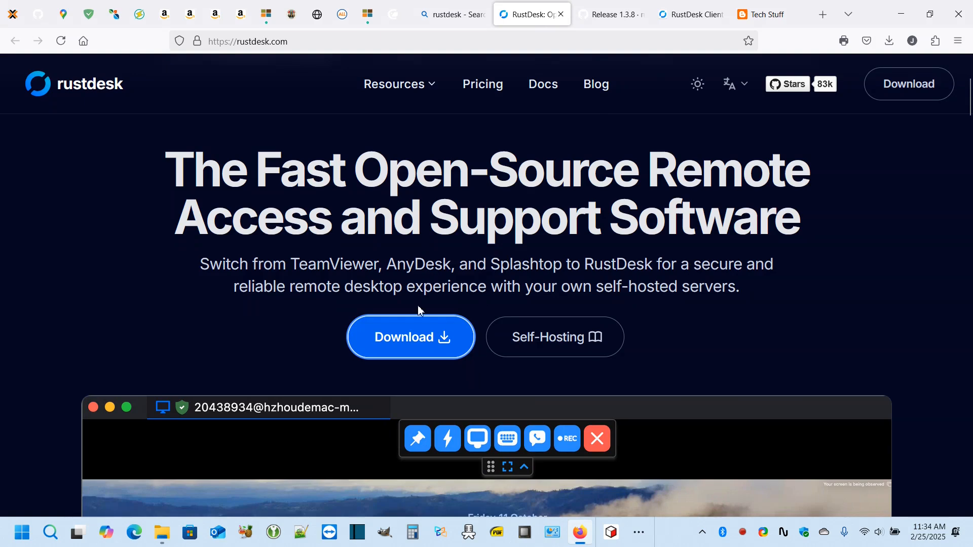
- Browse the Release 1.3.8 downloads and RustDesk Client docs tabs, ending on the Tech Stuff blog
scroll(504, 471, "down", 5)
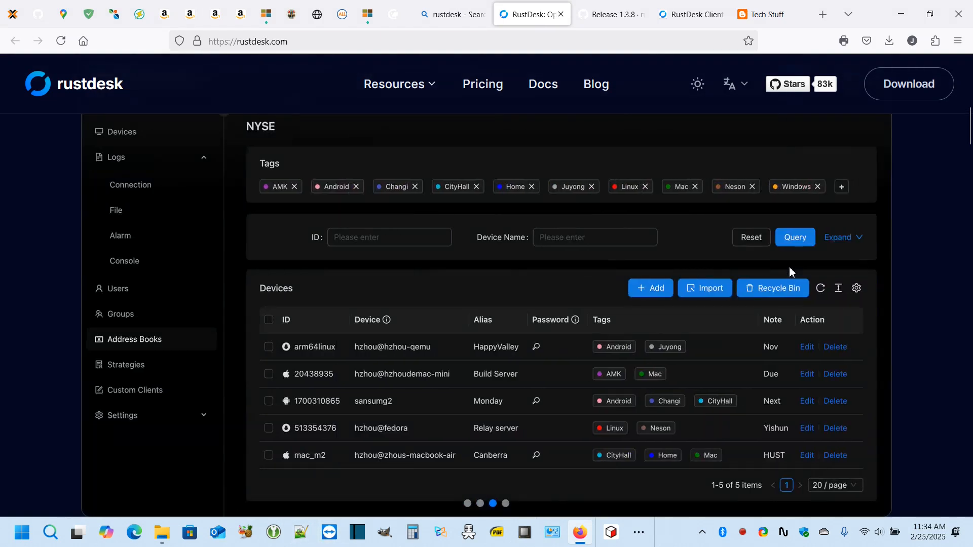
left_click(615, 17)
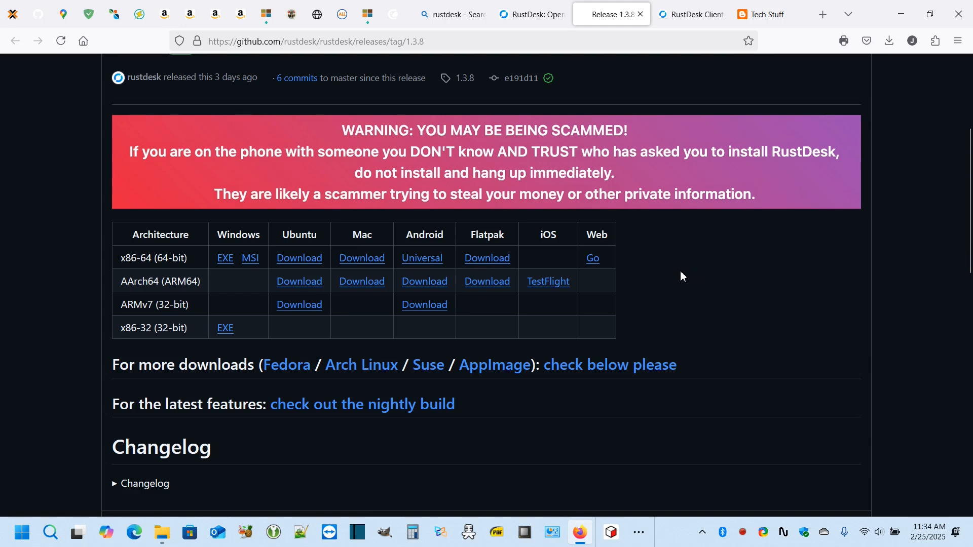
left_click(693, 15)
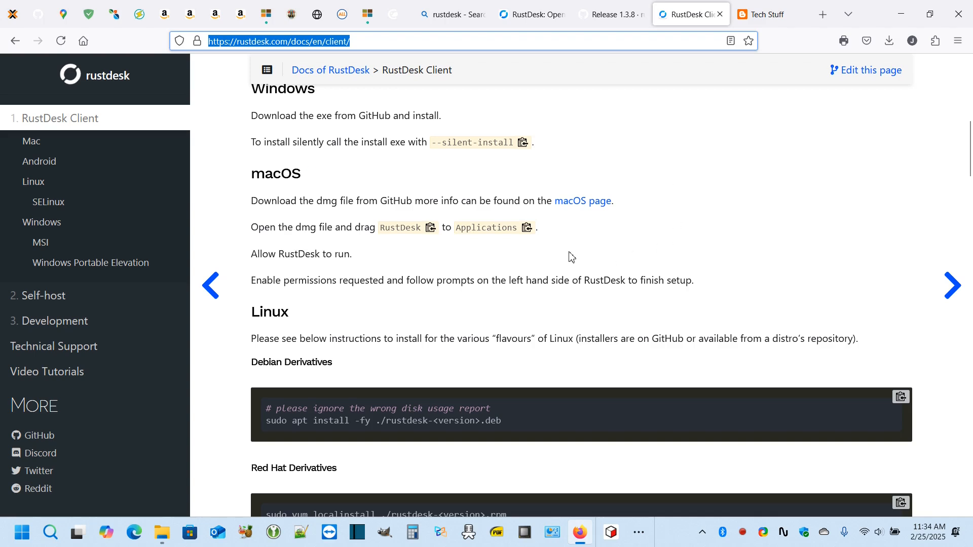
left_click(772, 14)
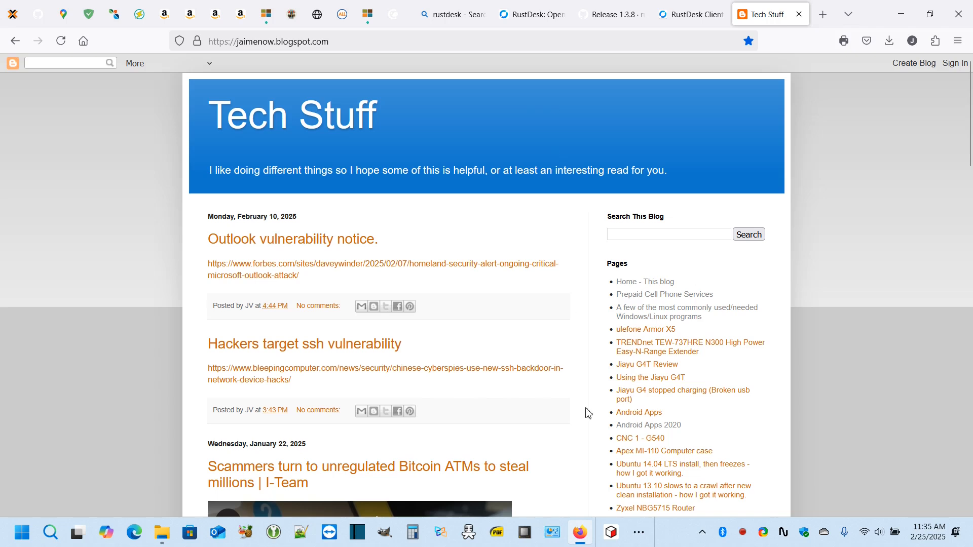
- Minimize Firefox and launch ONLYOFFICE Editors from the desktop shortcuts folder
left_click(640, 536)
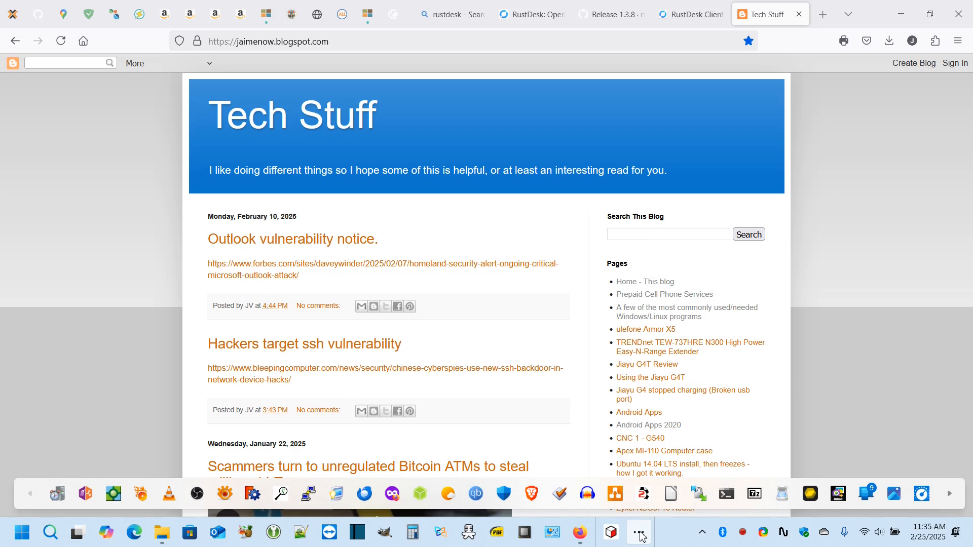
left_click(640, 537)
left_click(900, 11)
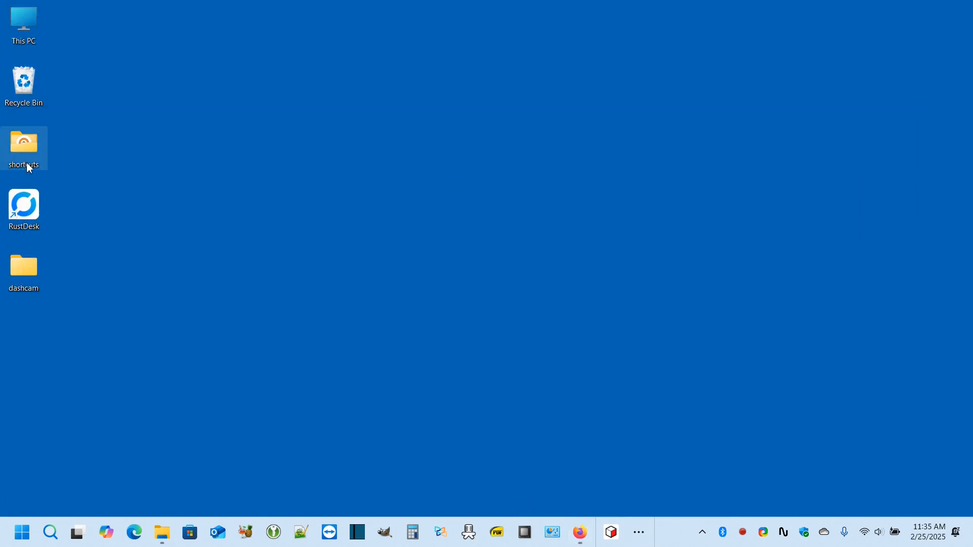
double_click(25, 147)
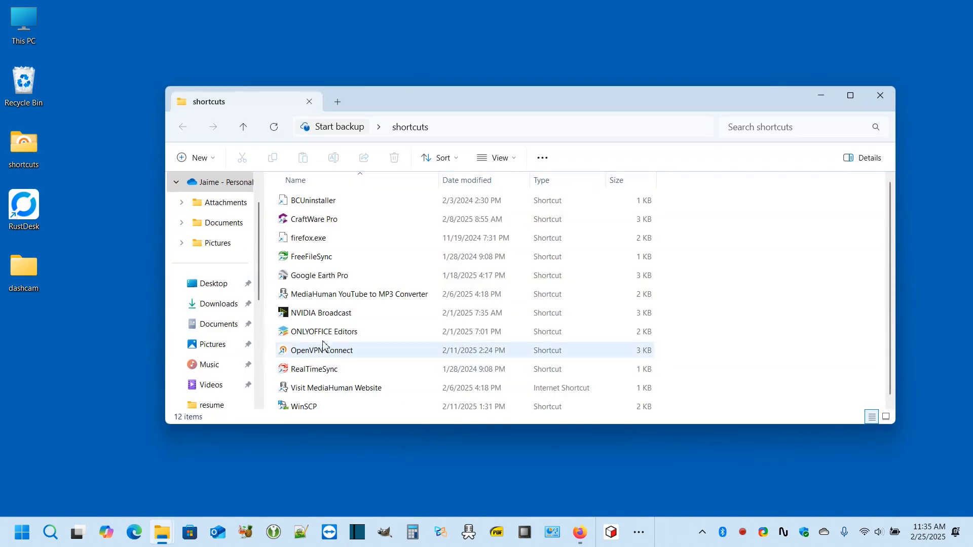
double_click(329, 334)
- Hide the shortcuts folder, scroll through the RustDesk Debian 12 install guide, then minimize it
left_click(821, 96)
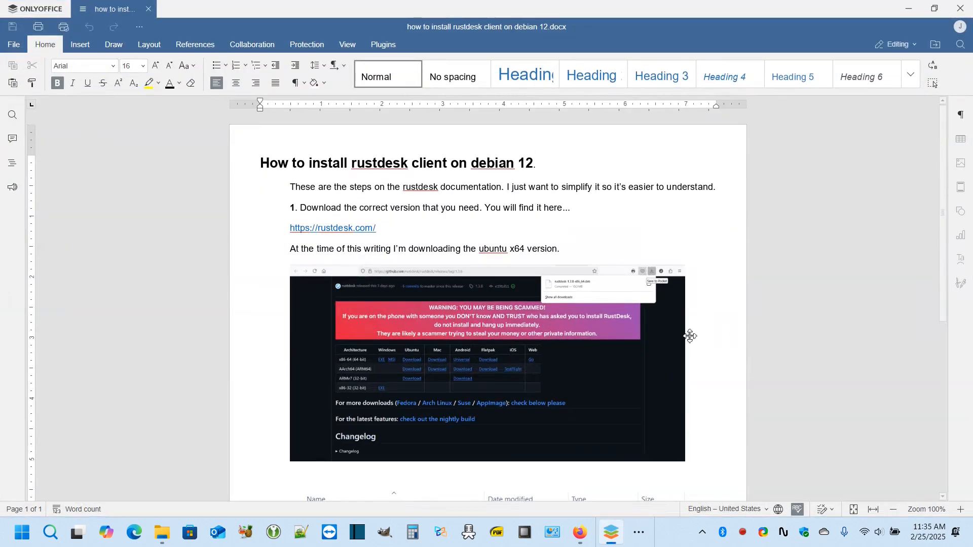
scroll(692, 336, "down", 6)
scroll(688, 347, "up", 3)
scroll(688, 347, "up", 3)
left_click(910, 9)
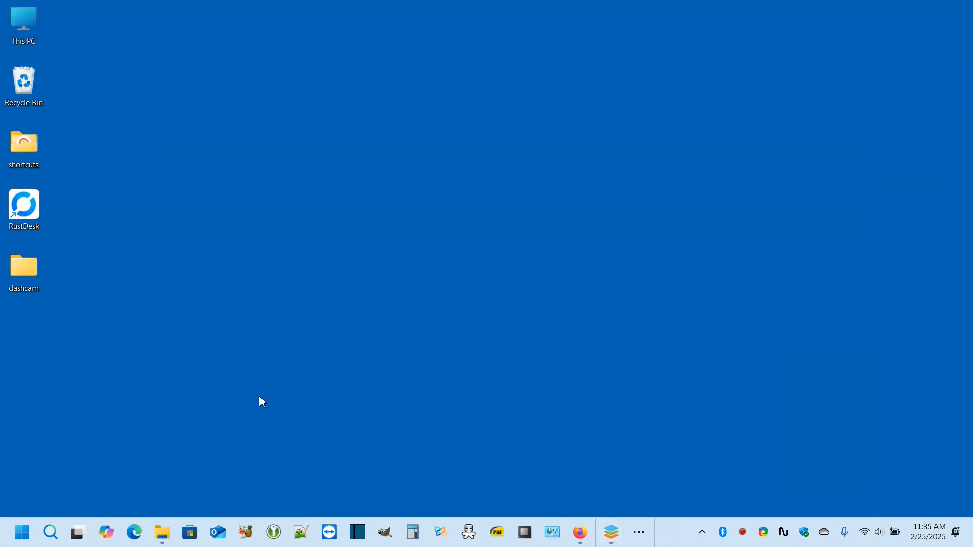
- Launch RustDesk, then open TeamViewer beside it, dismiss its trial advert and close it
double_click(24, 208)
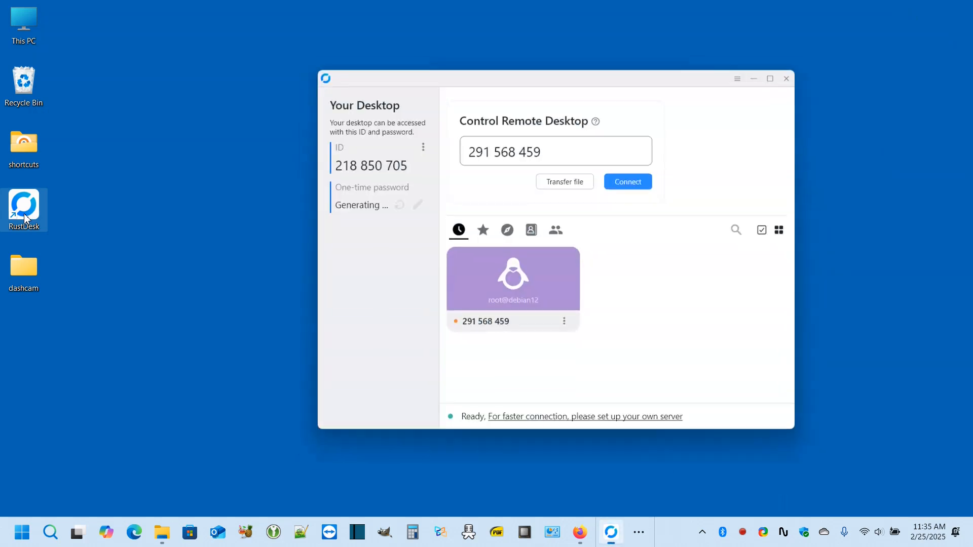
left_click_drag(653, 76, 594, 72)
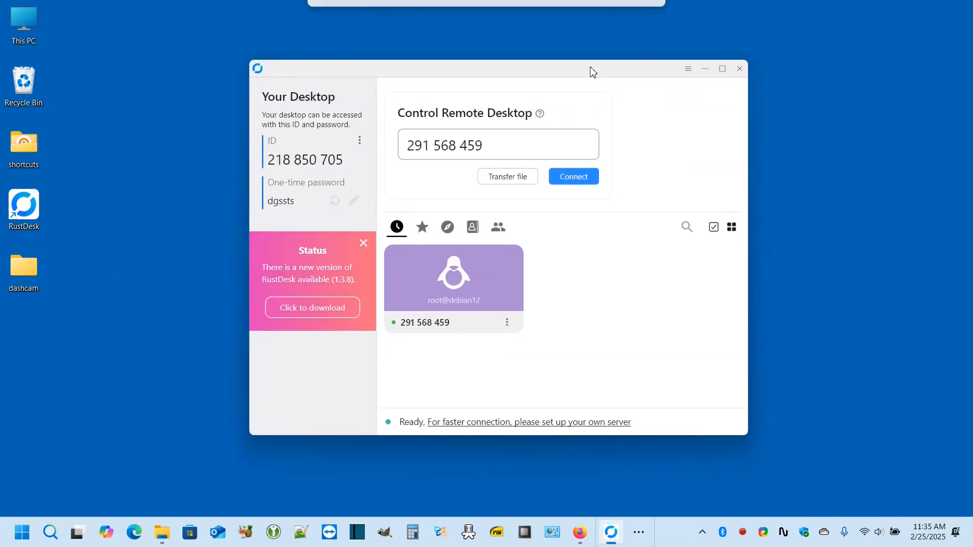
left_click(330, 535)
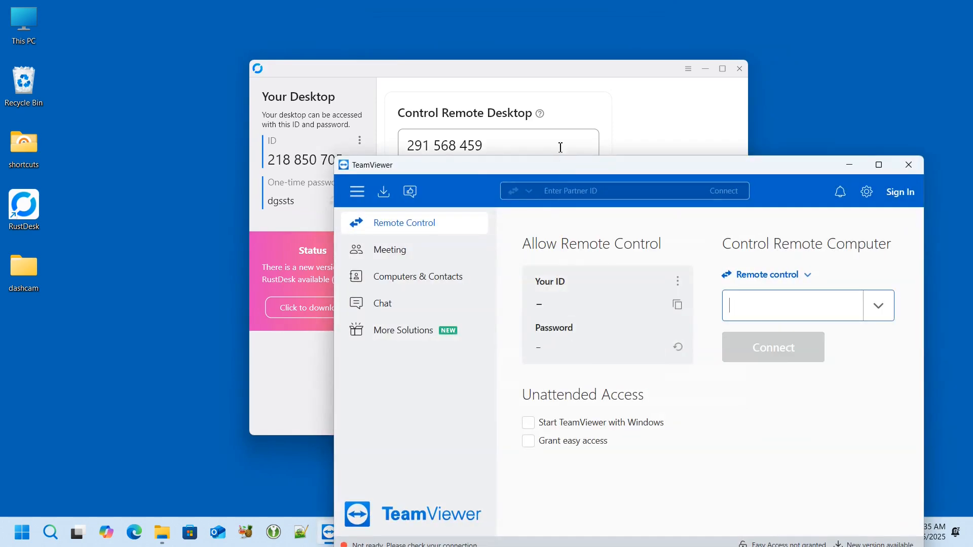
left_click_drag(601, 76, 359, 37)
left_click_drag(669, 171, 707, 50)
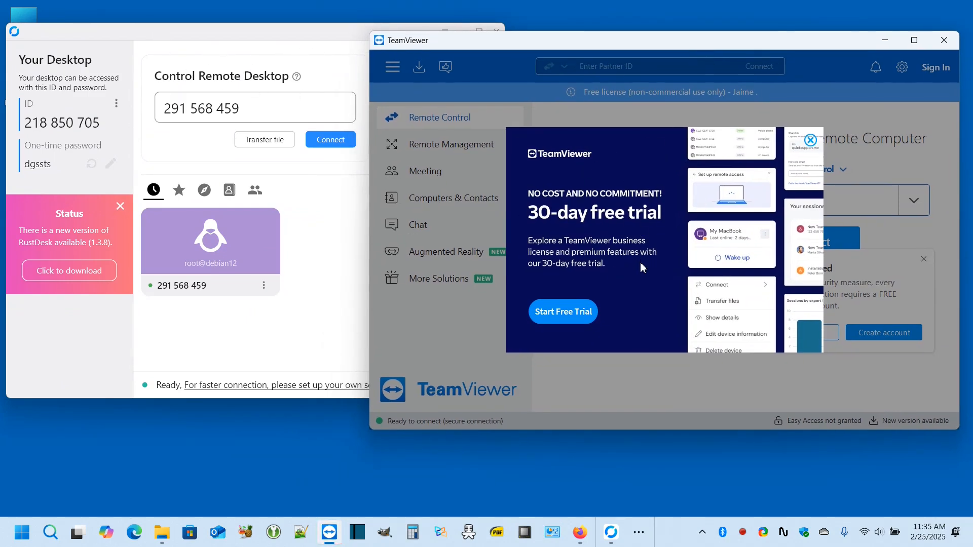
left_click(810, 140)
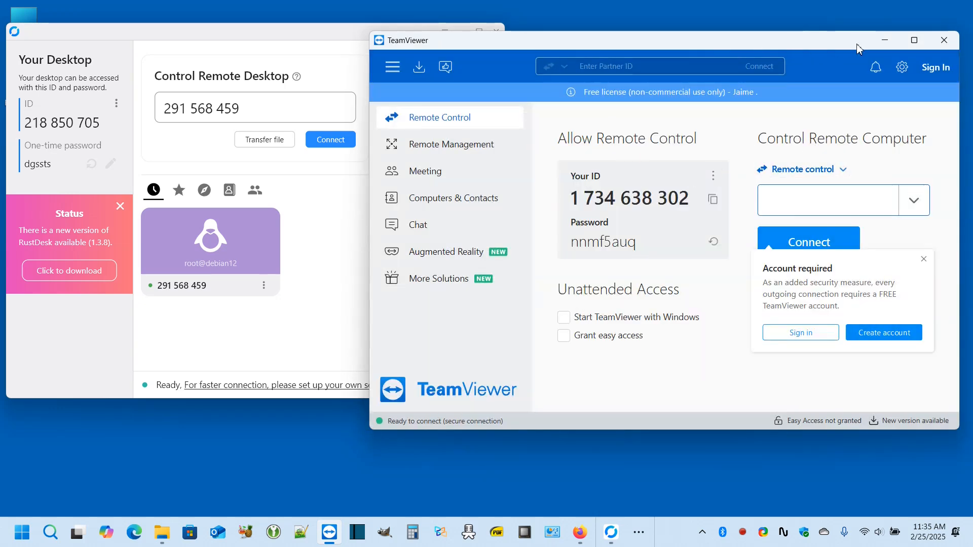
left_click_drag(856, 49, 850, 62)
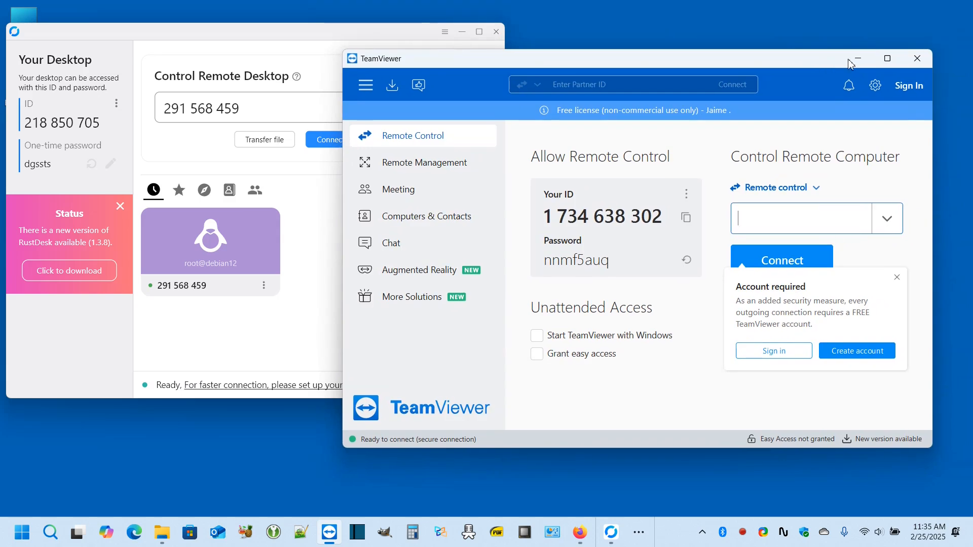
left_click(918, 60)
left_click_drag(436, 37, 658, 64)
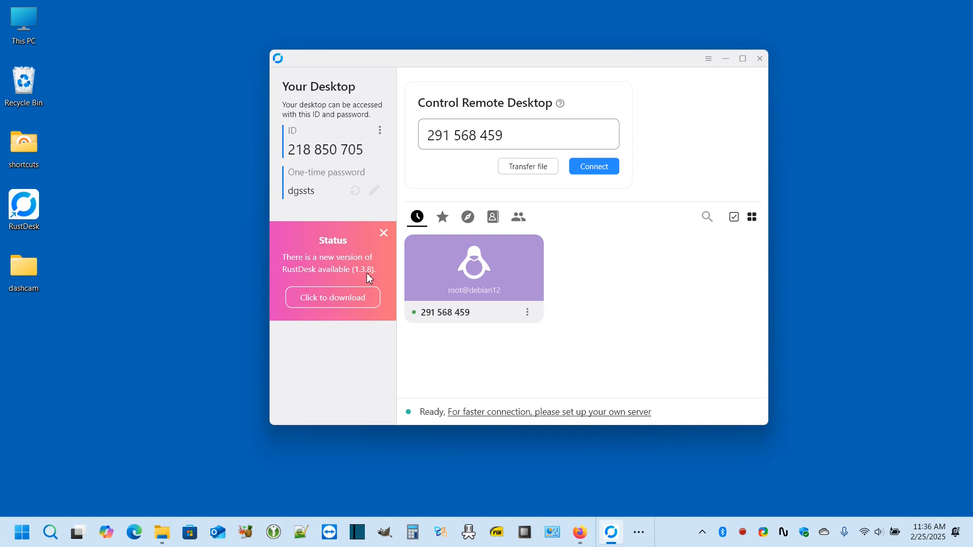
- Open the RustDesk 1.3.8 release page from the update notice, then close RustDesk
left_click(347, 298)
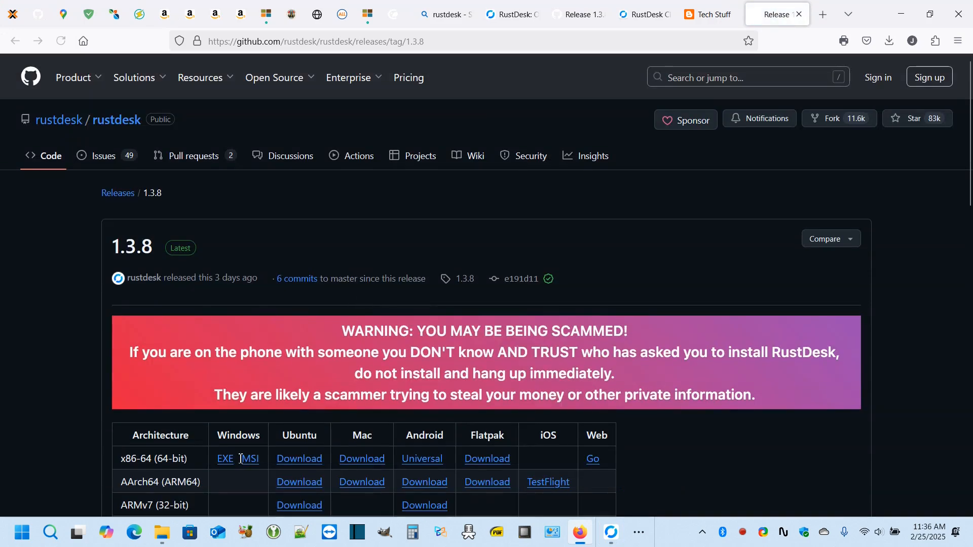
left_click(901, 18)
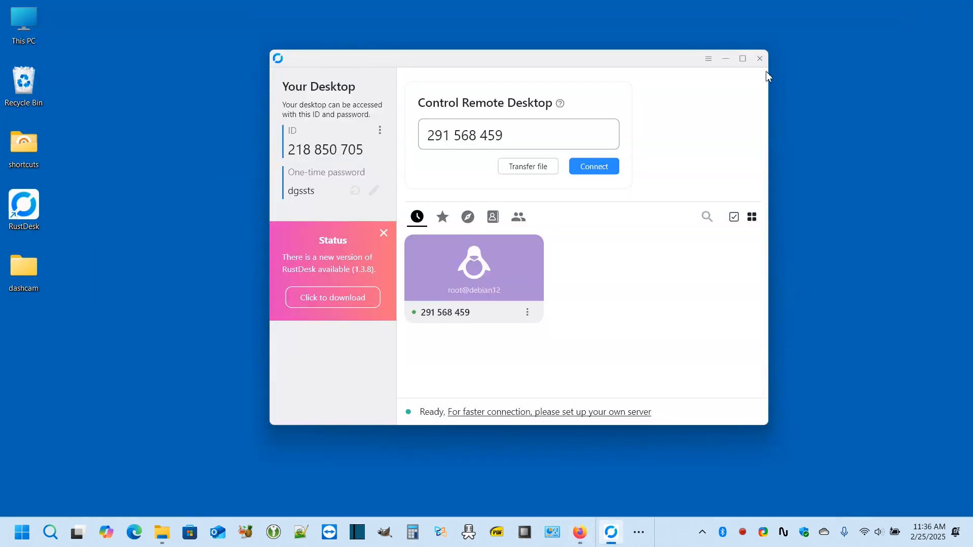
left_click(763, 60)
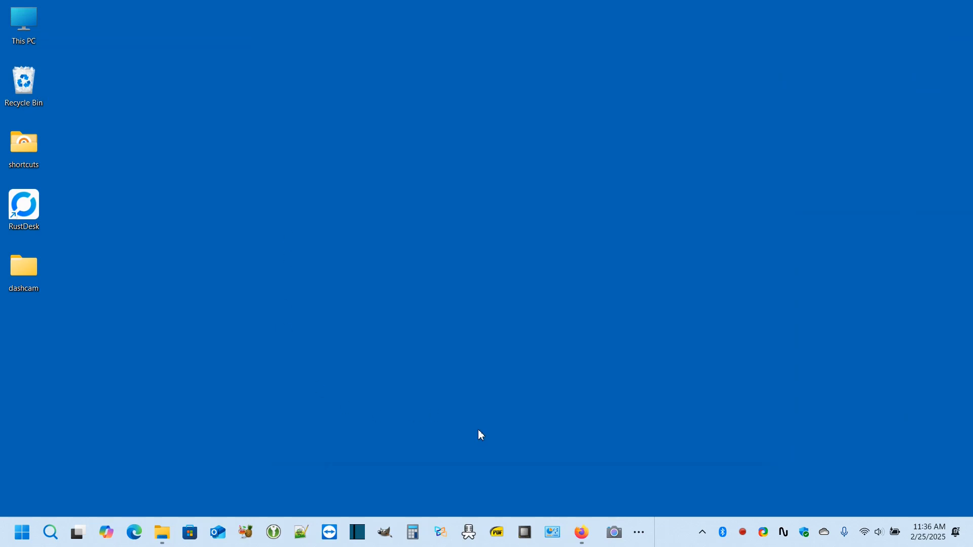
- Start Firefox ESR in the Debian12 VM's Proxmox console and make the console full screen
left_click(582, 538)
left_click(13, 15)
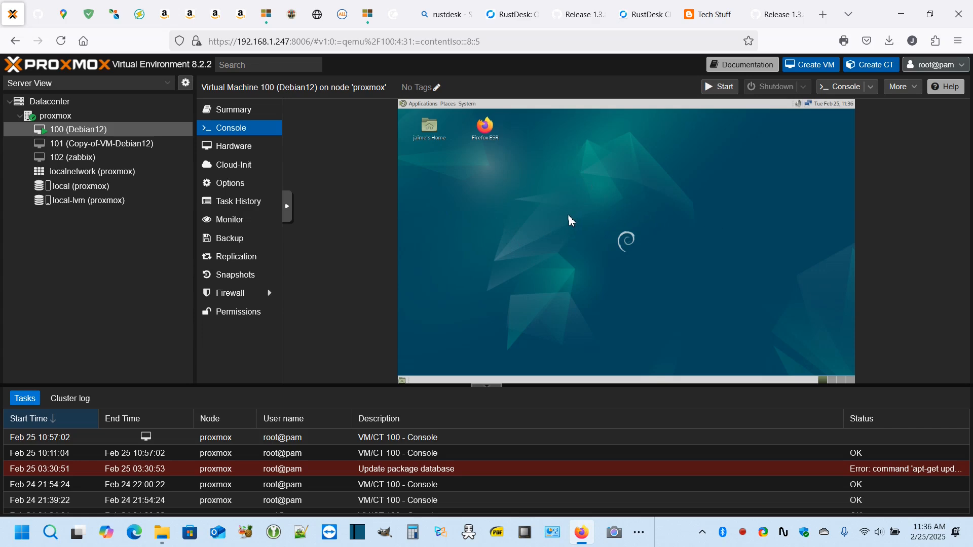
left_click(488, 135)
double_click(488, 135)
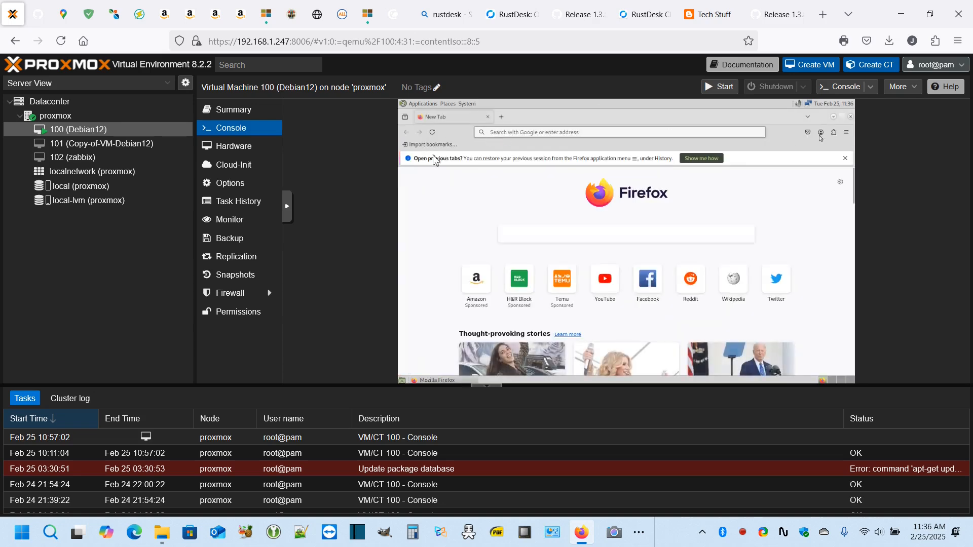
left_click(286, 210)
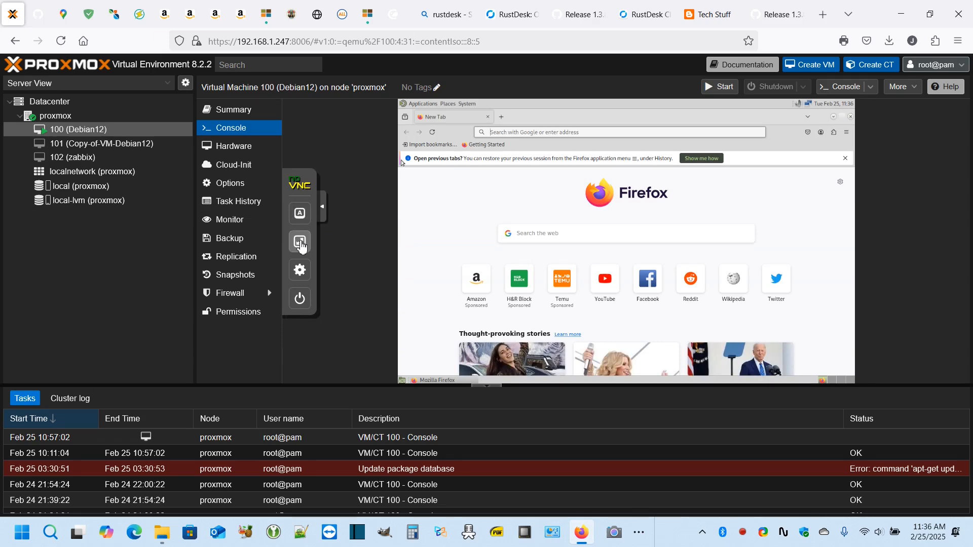
left_click(300, 242)
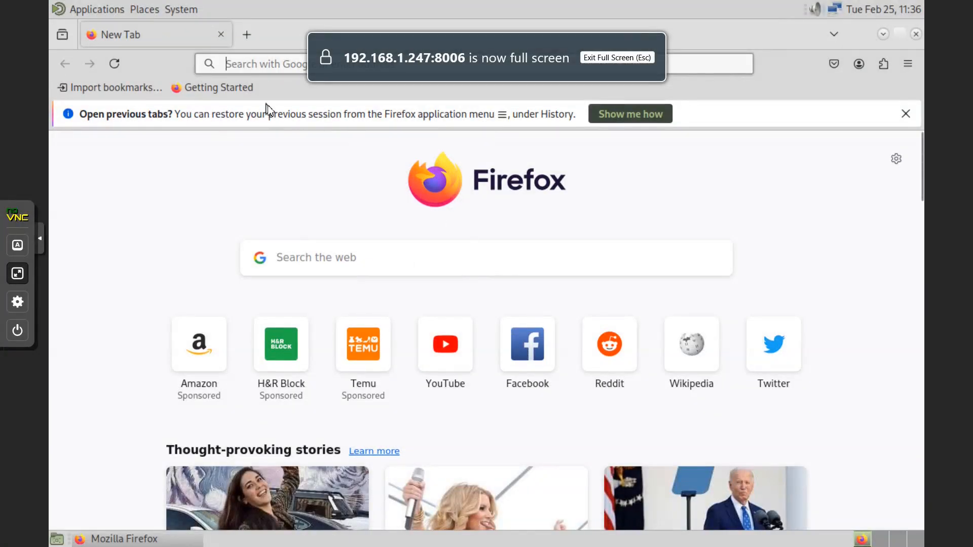
- Google 'rustdesk' in the VM's browser and open the rustdesk.com result
left_click(276, 63)
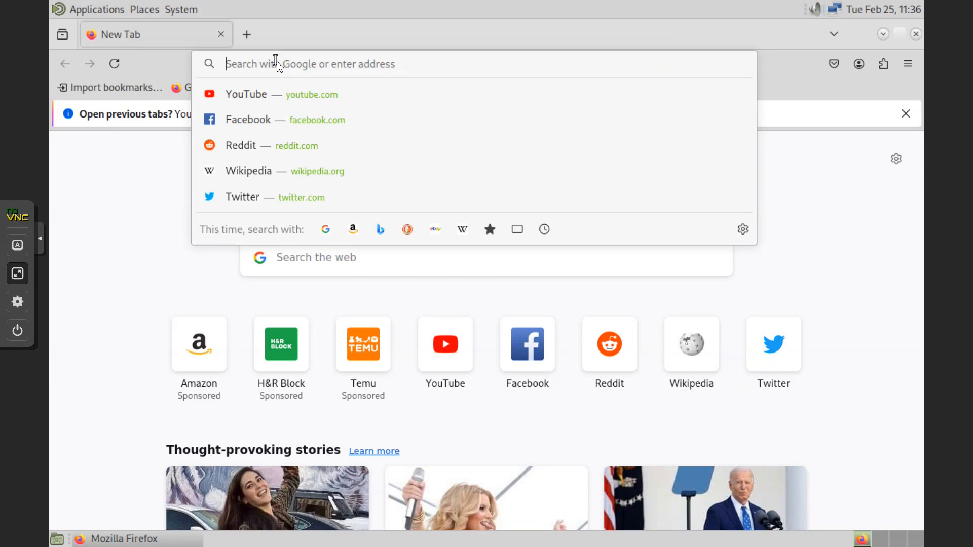
type("rustdesk")
key("Return")
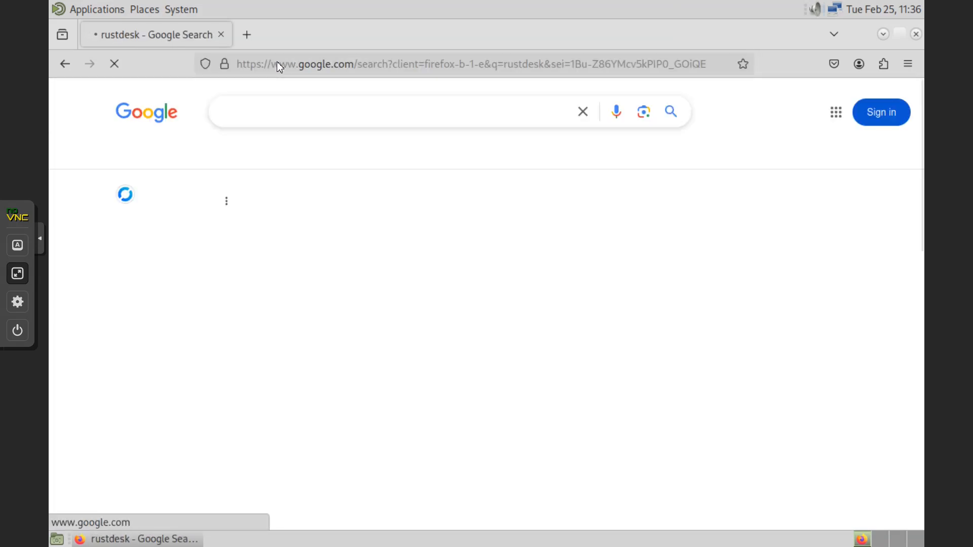
left_click(325, 226)
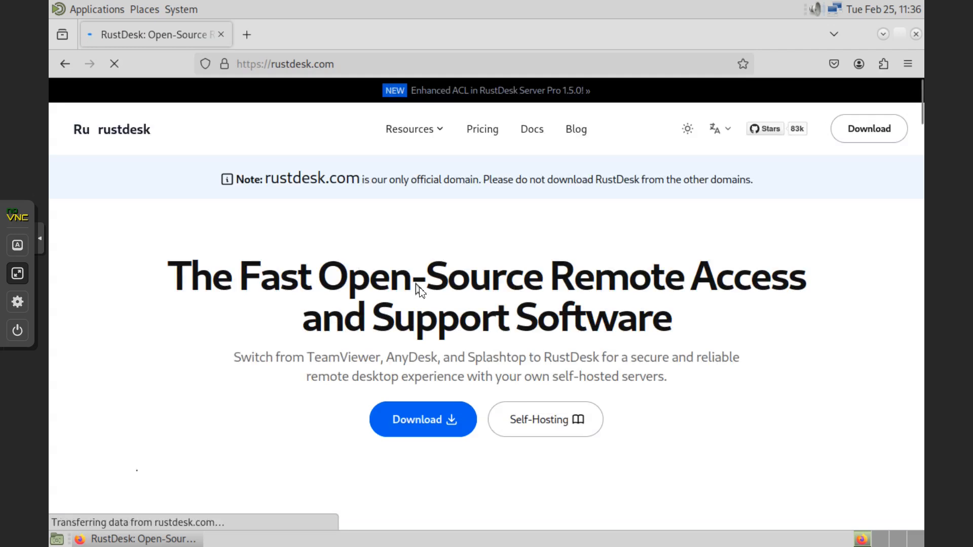
- Download the x86-64 rustdesk-1.3.8 .deb package from the download page, then minimize the browser
scroll(449, 396, "down", 3)
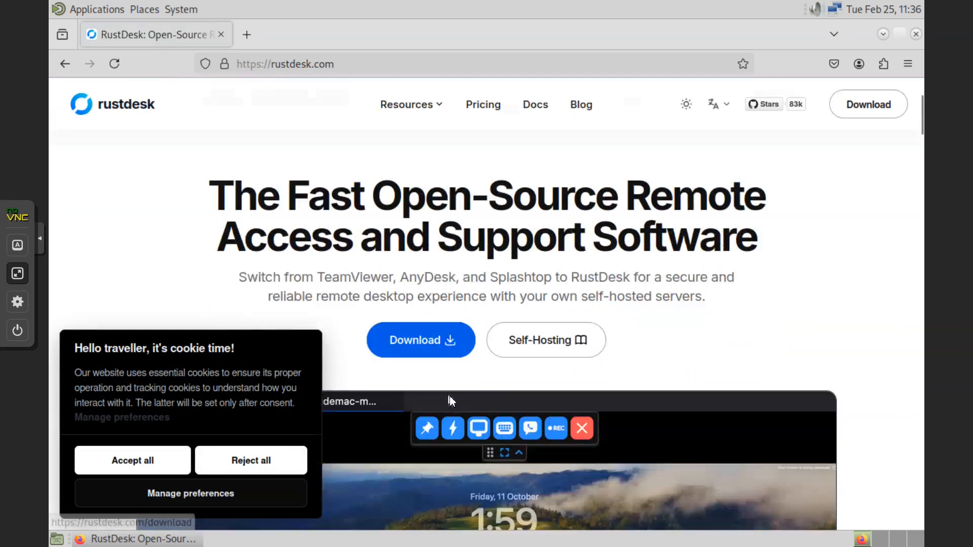
scroll(449, 397, "down", 3)
left_click(413, 183)
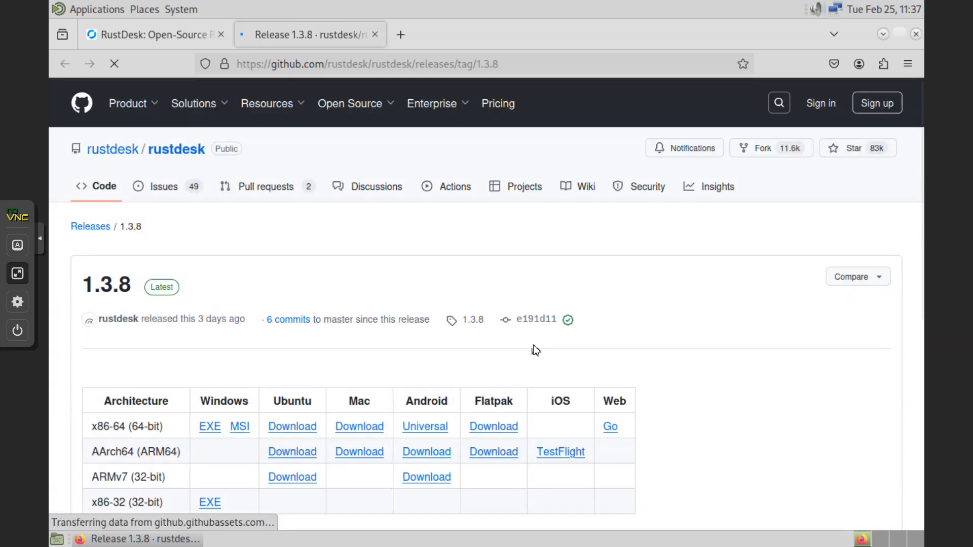
scroll(537, 345, "down", 5)
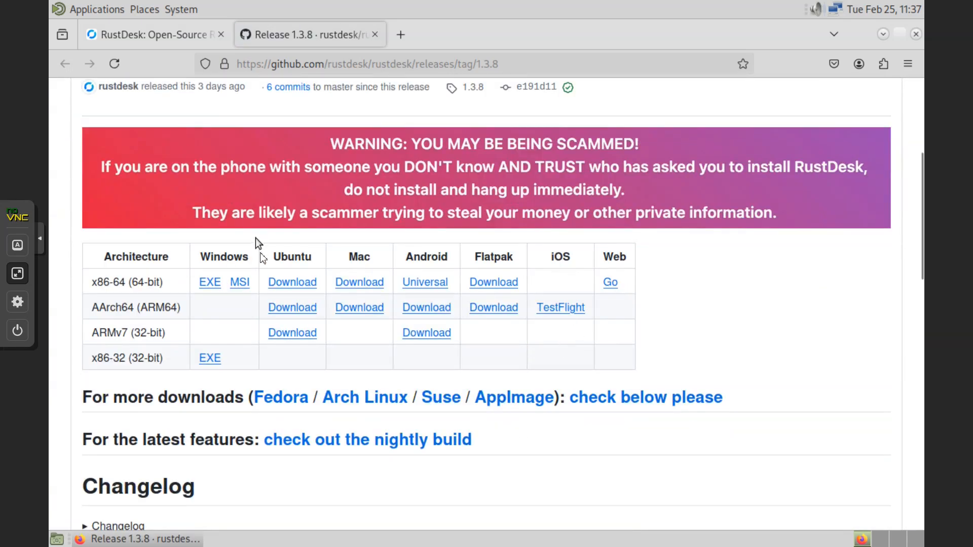
left_click(295, 284)
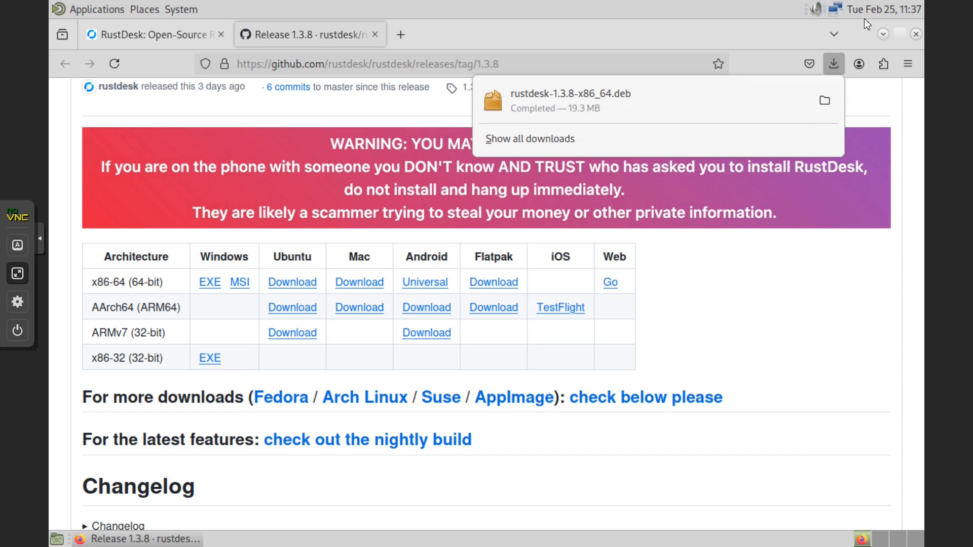
left_click(883, 33)
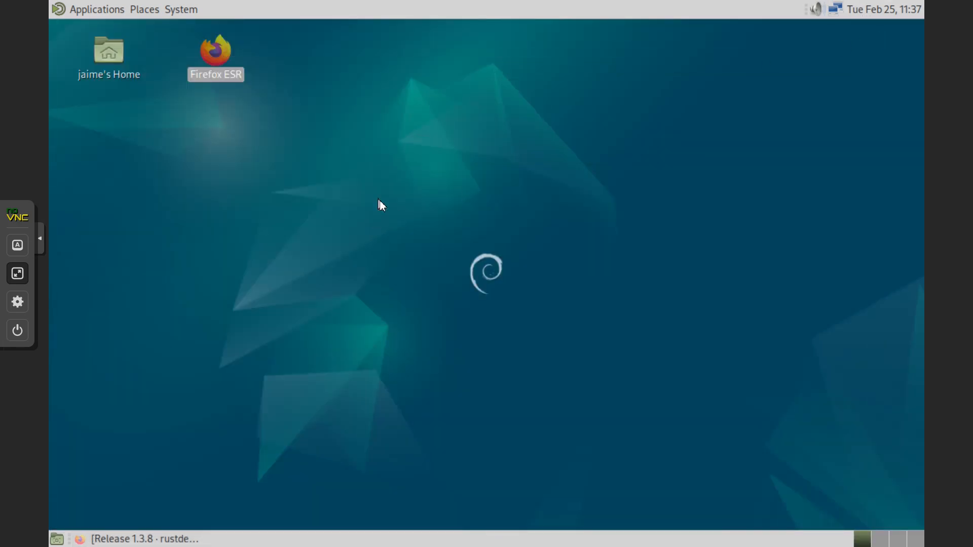
- Add a MATE Terminal launcher from Applications > System Tools to the top panel
left_click(87, 9)
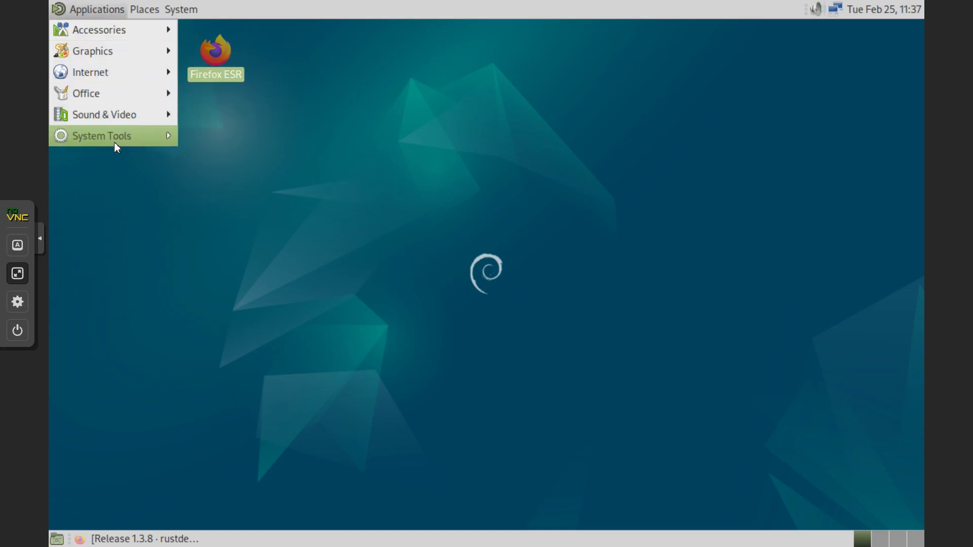
mouse_move(114, 142)
left_click_drag(250, 244, 224, 17)
left_click(231, 9)
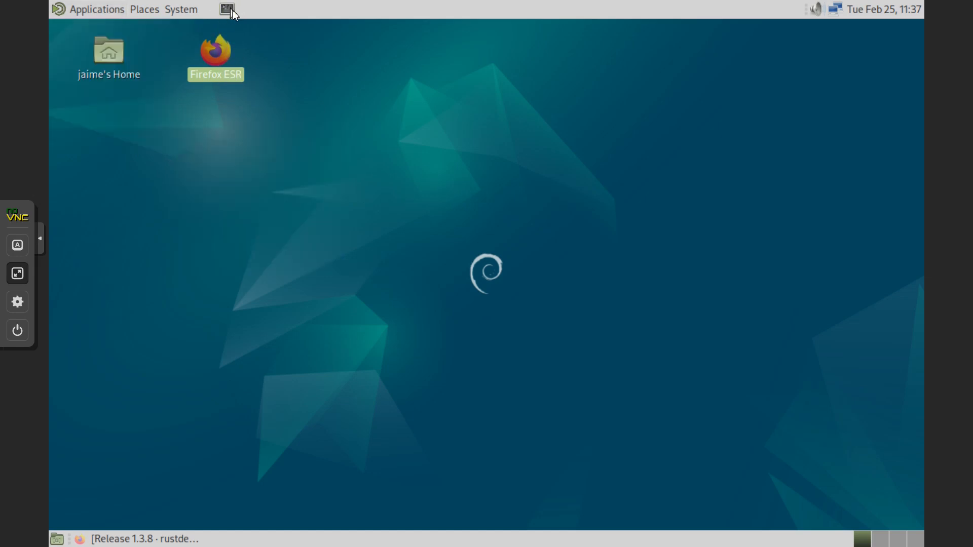
- Open a terminal window from the new launcher and start Firefox ESR
left_click(232, 11)
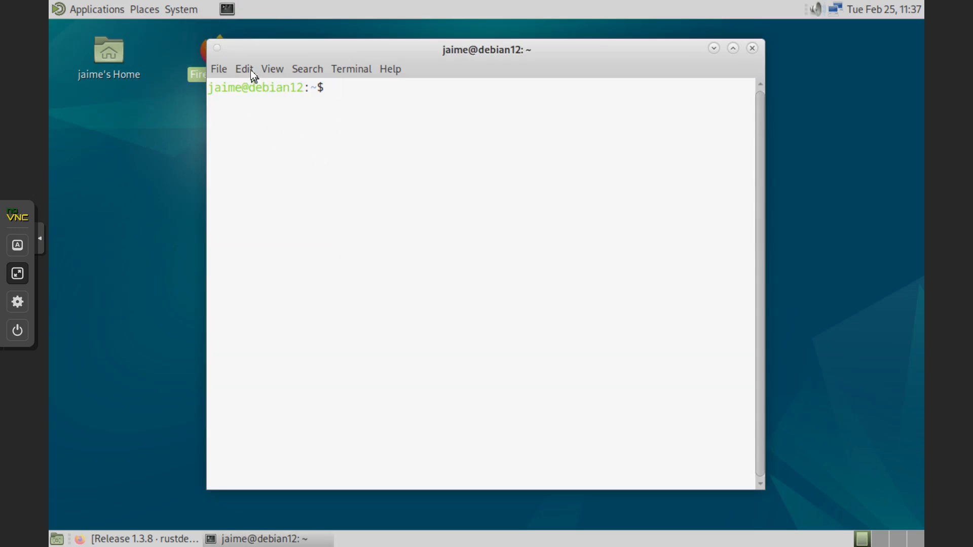
left_click_drag(284, 49, 325, 55)
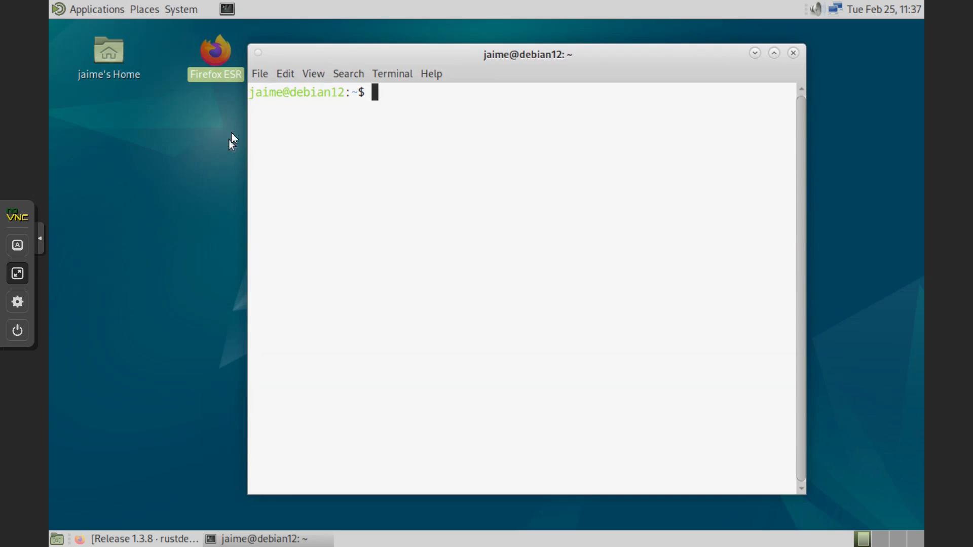
double_click(216, 62)
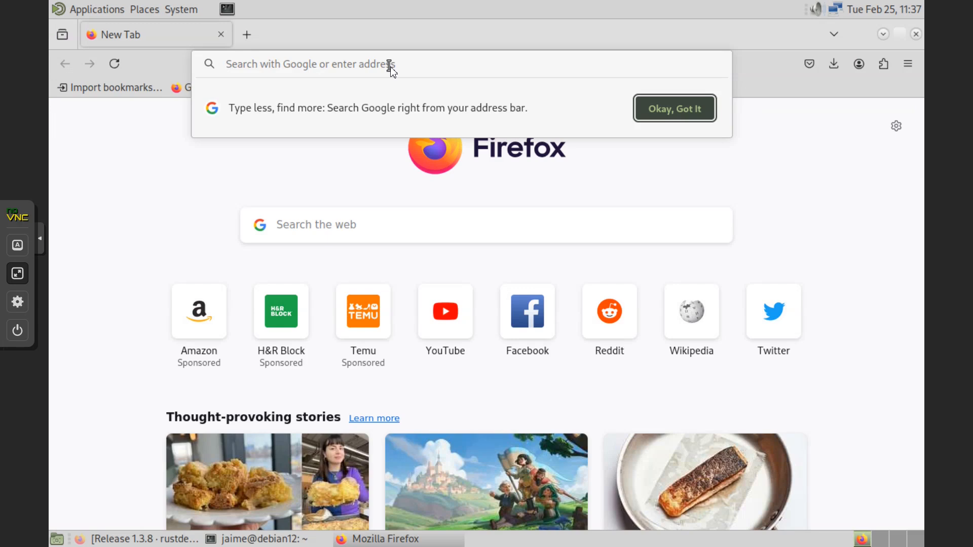
- Search Google for 'rustdesk' and open the official RustDesk website
type("rustdesk")
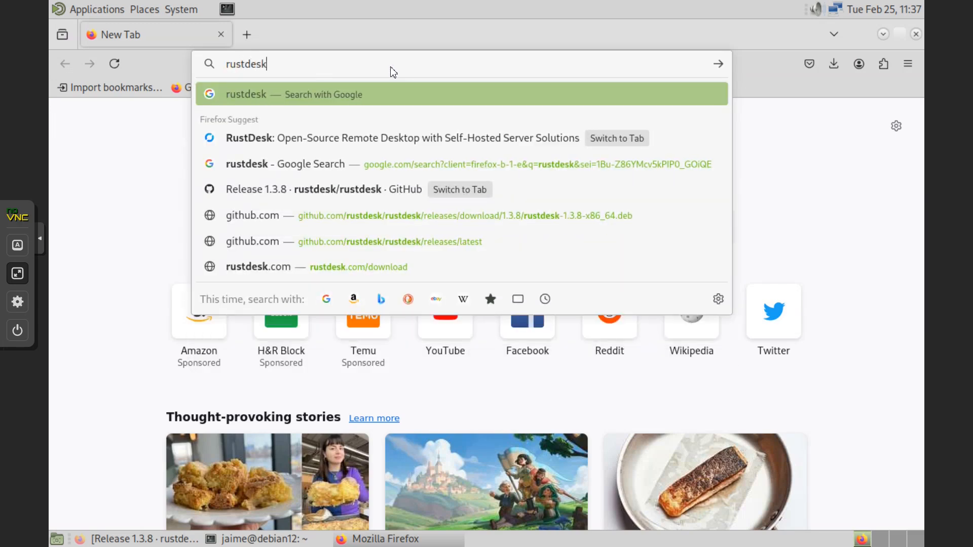
key("Return")
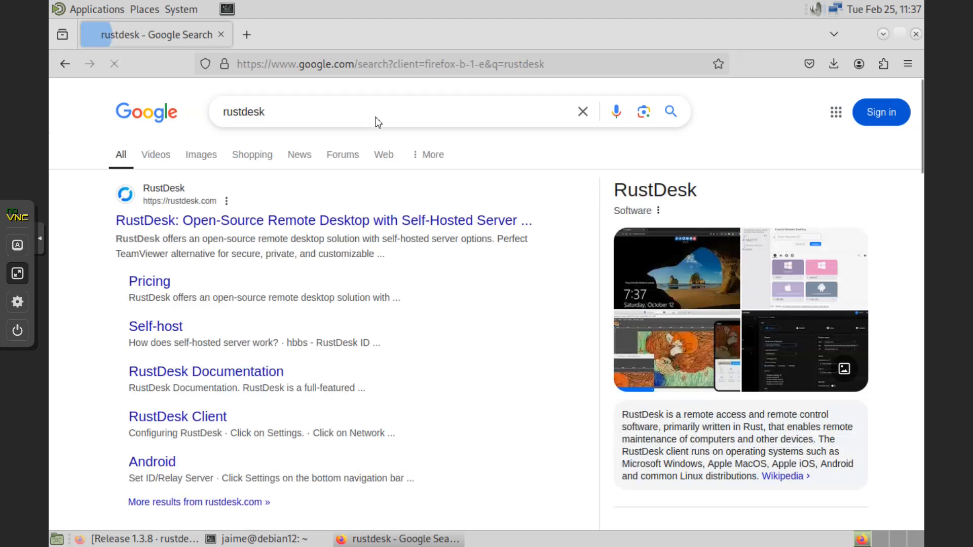
left_click(339, 230)
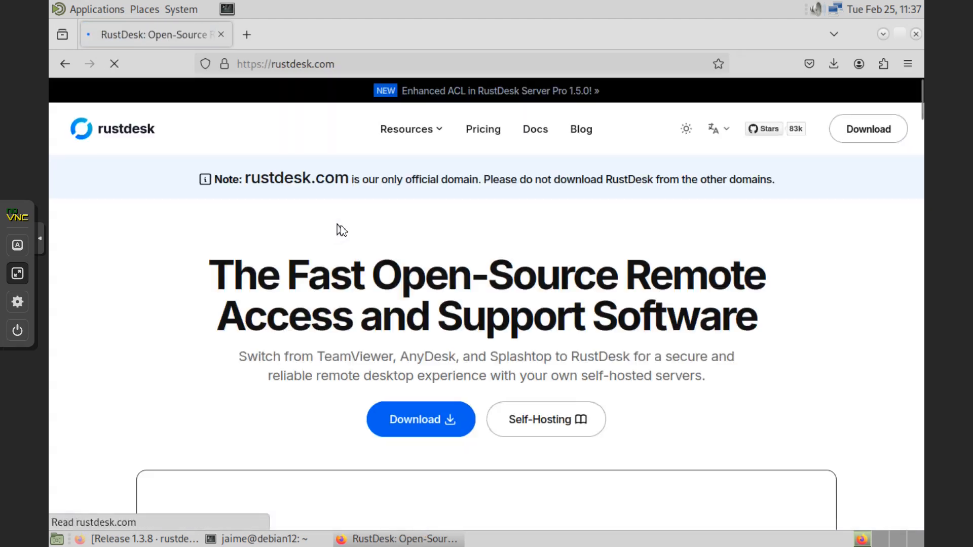
scroll(495, 315, "down", 10)
scroll(492, 321, "up", 10)
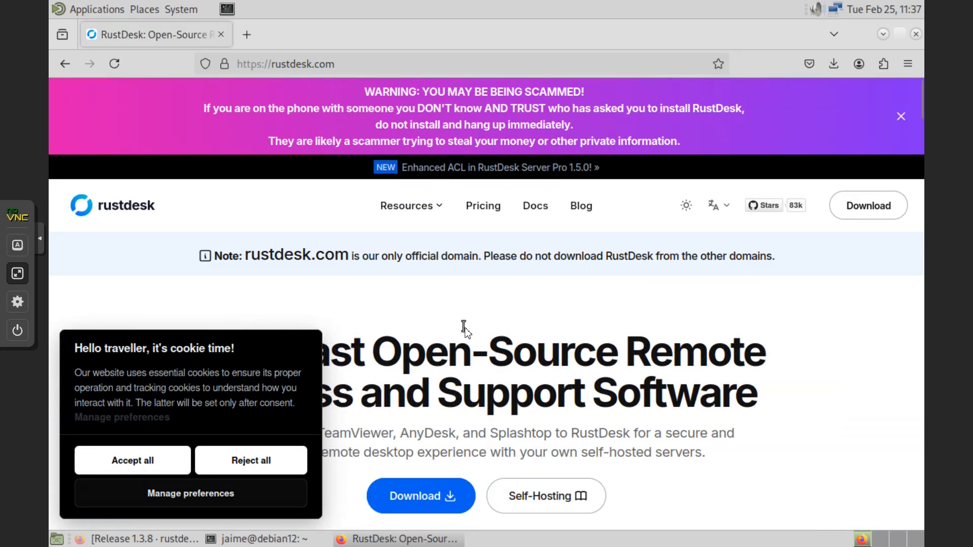
scroll(464, 329, "down", 3)
- Open Docs > RustDesk Client, scroll to the Linux section, and glance at the install notes
left_click(532, 104)
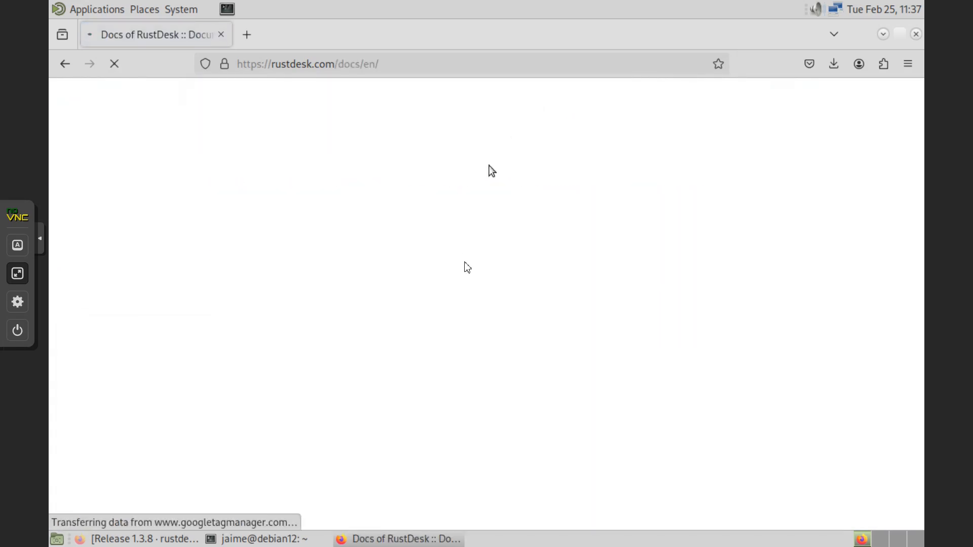
scroll(542, 297, "down", 7)
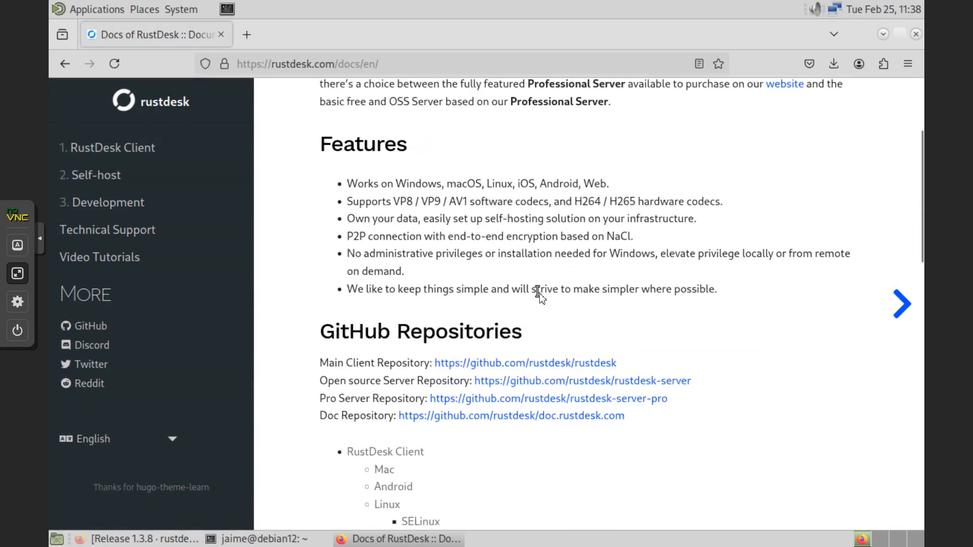
left_click(124, 148)
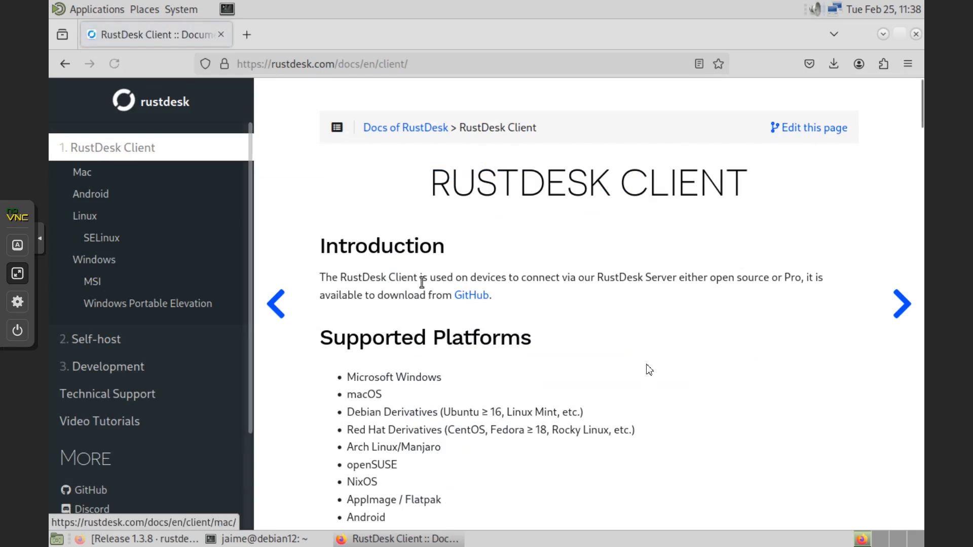
scroll(639, 378, "down", 14)
scroll(629, 379, "down", 2)
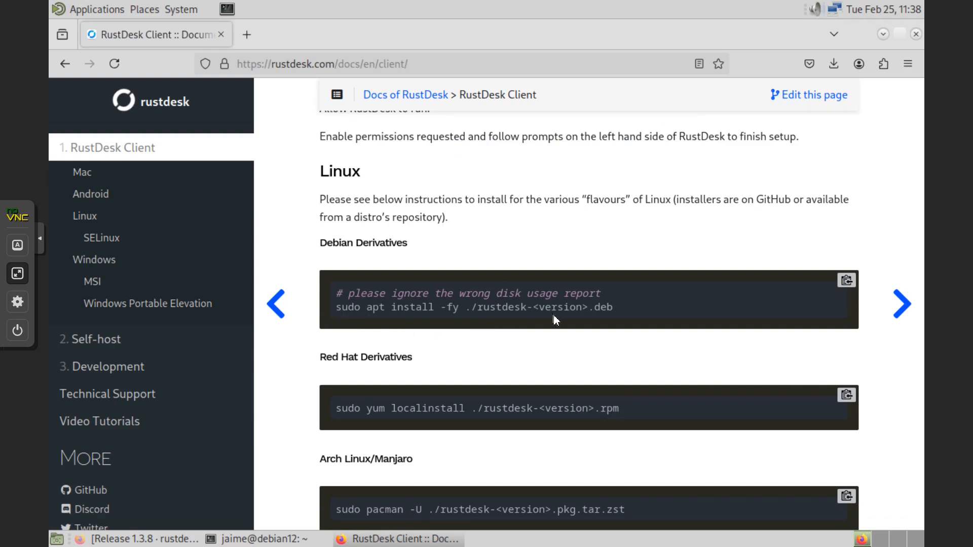
key("alt+Tab")
key("alt+Tab")
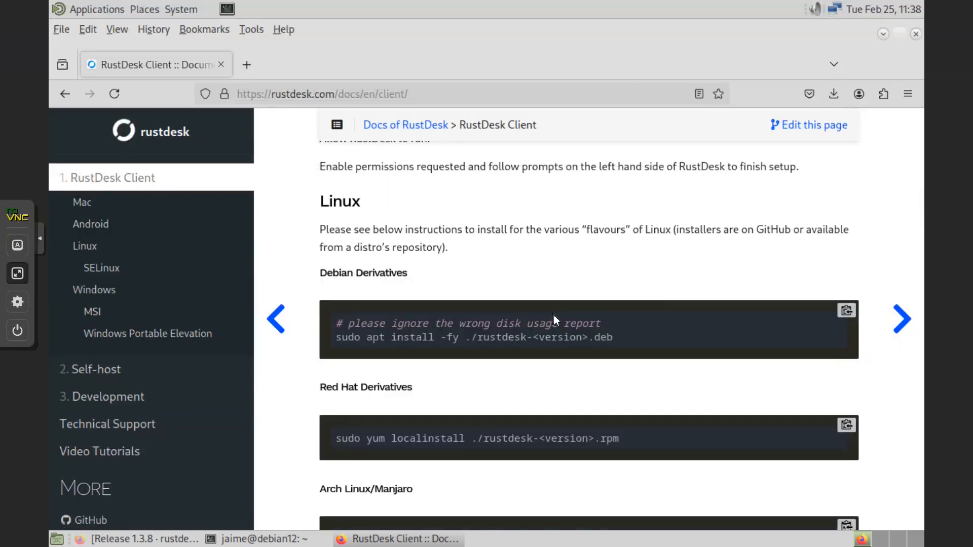
key("alt+Tab")
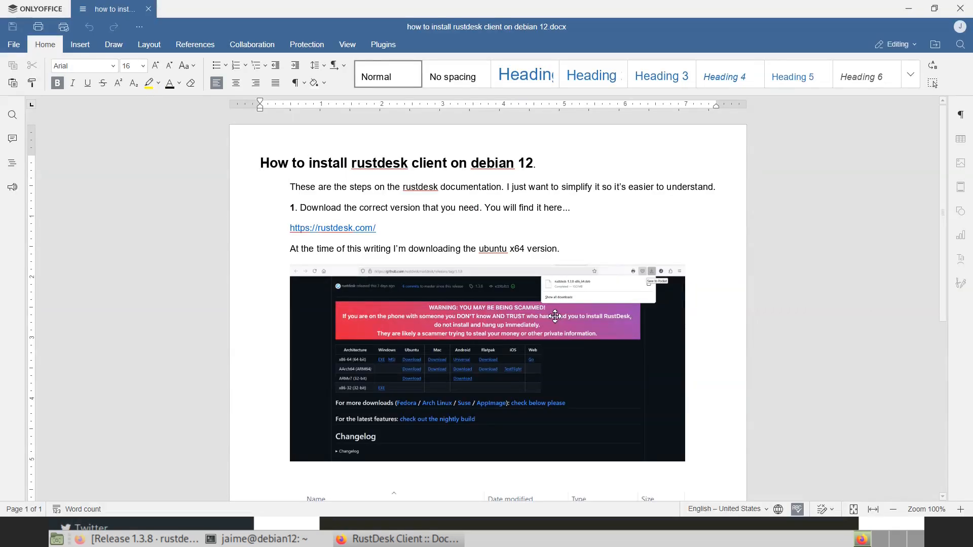
key("alt+Tab")
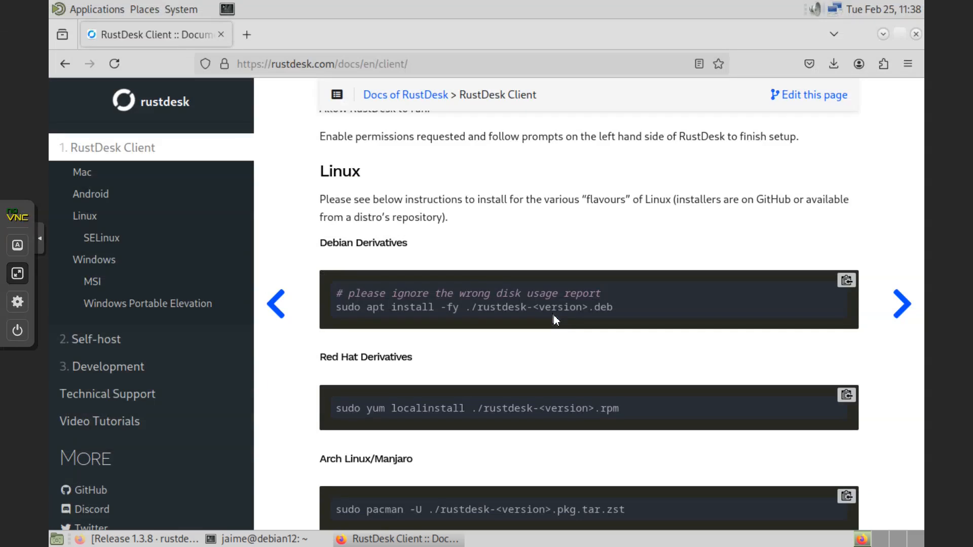
- Open a terminal from the panel launcher, position it, and list the home folder with dir
left_click(227, 9)
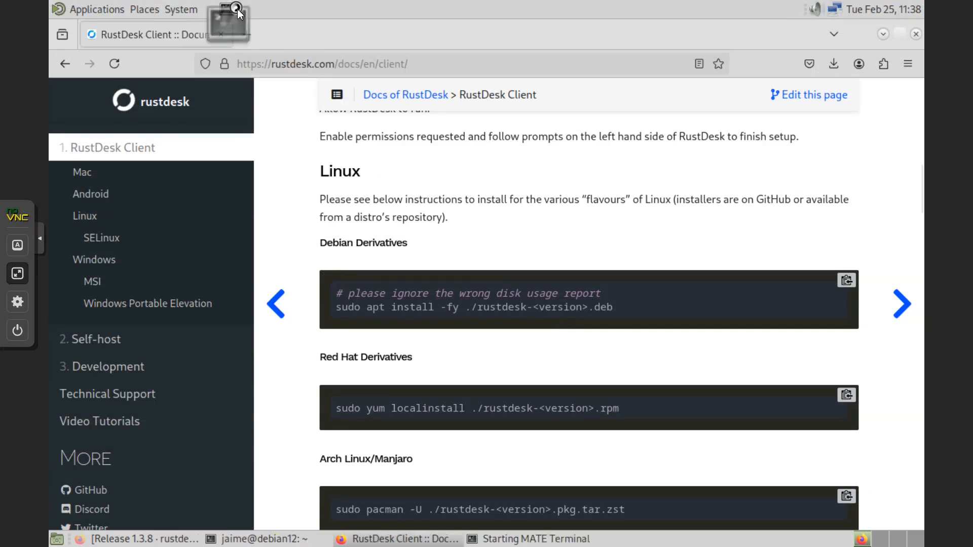
left_click_drag(361, 30, 521, 354)
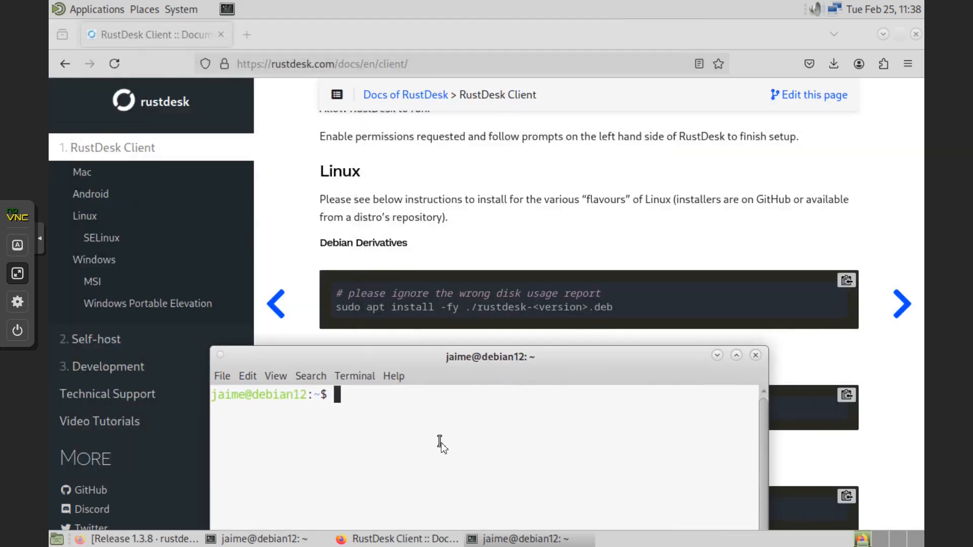
type("dir")
key("Return")
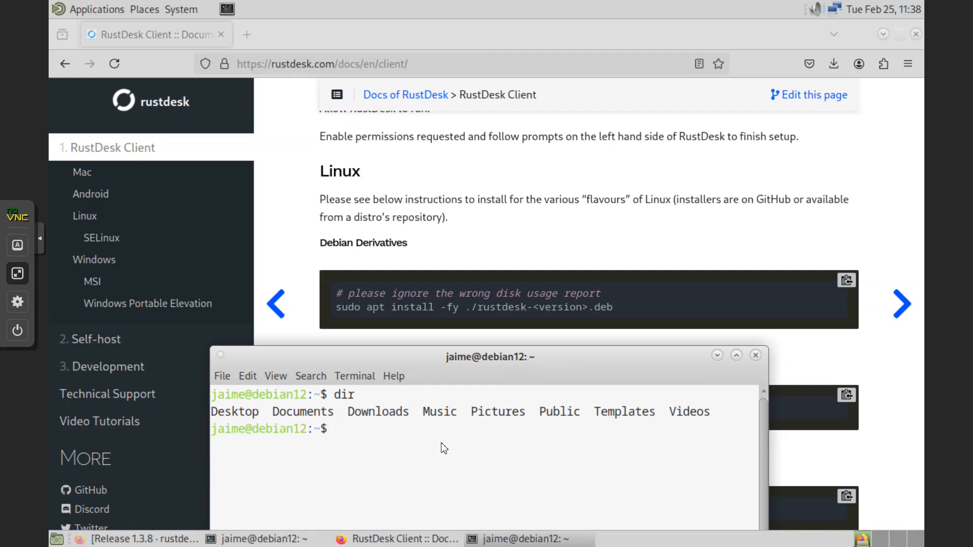
- Change into ~/Downloads using Tab completion and list its contents with dir
type("cd downloads")
key("Return")
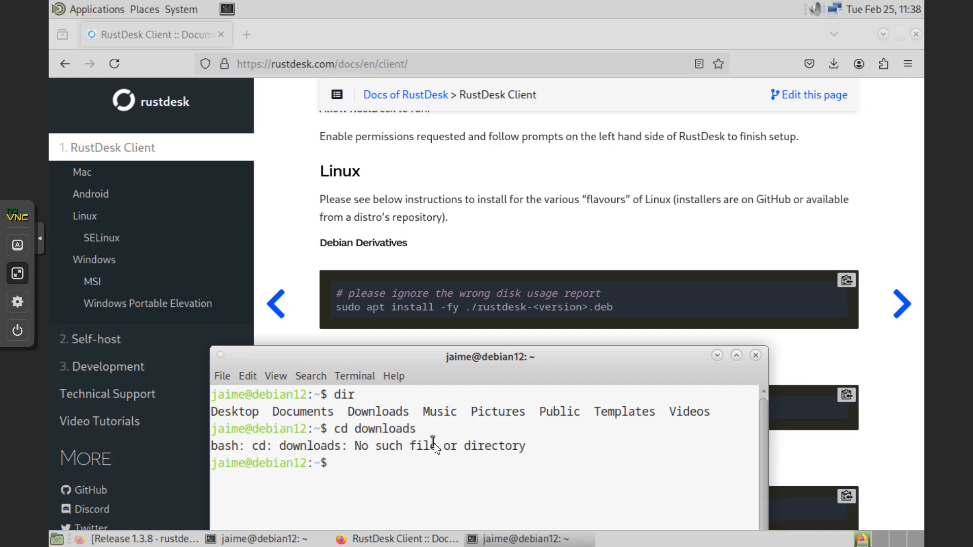
type("cd Down")
key("Tab")
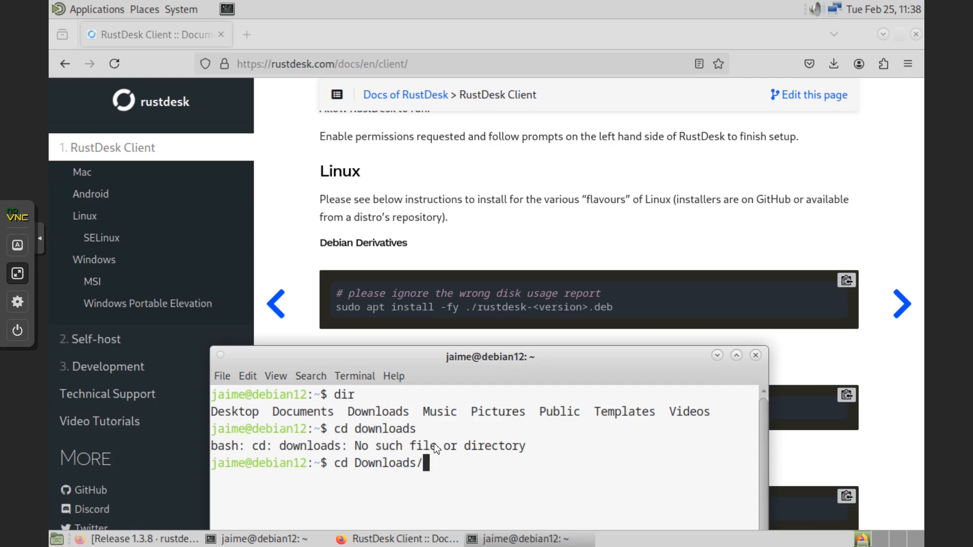
key("Return")
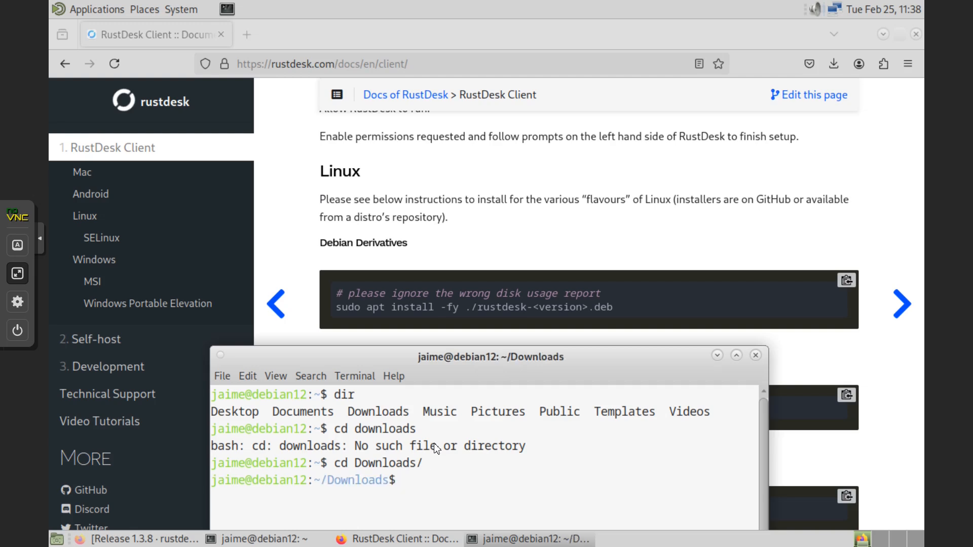
type("dir")
key("Return")
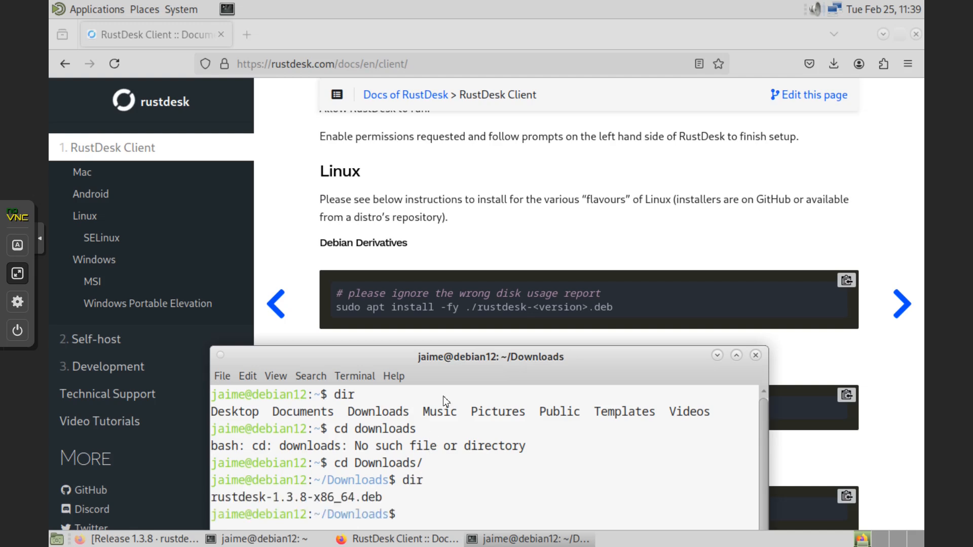
- Type sudo apt install -fy ./rustdesk-1.3.8-x86_64.deb at the prompt and move the terminal up
left_click_drag(503, 356, 500, 351)
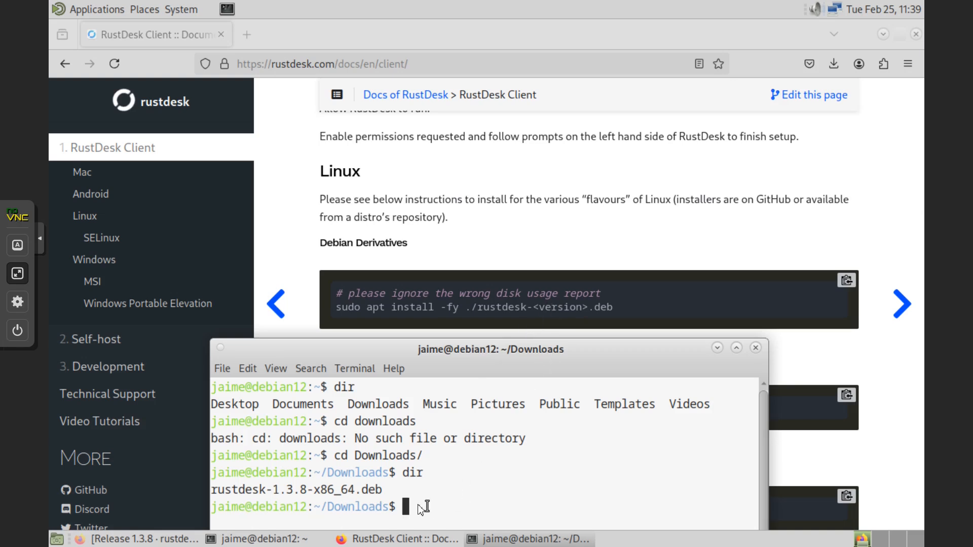
type("sudo apt install -fy")
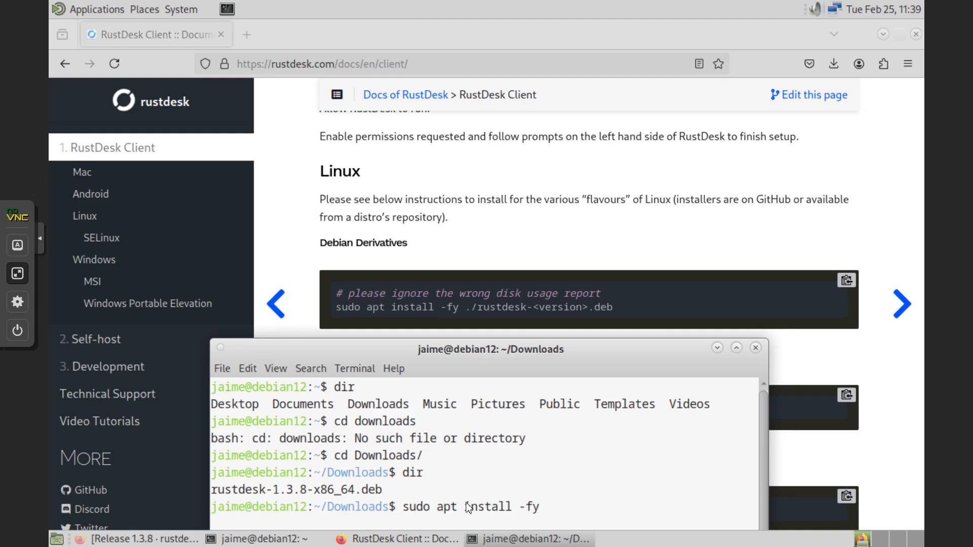
type(" ./rustdesk")
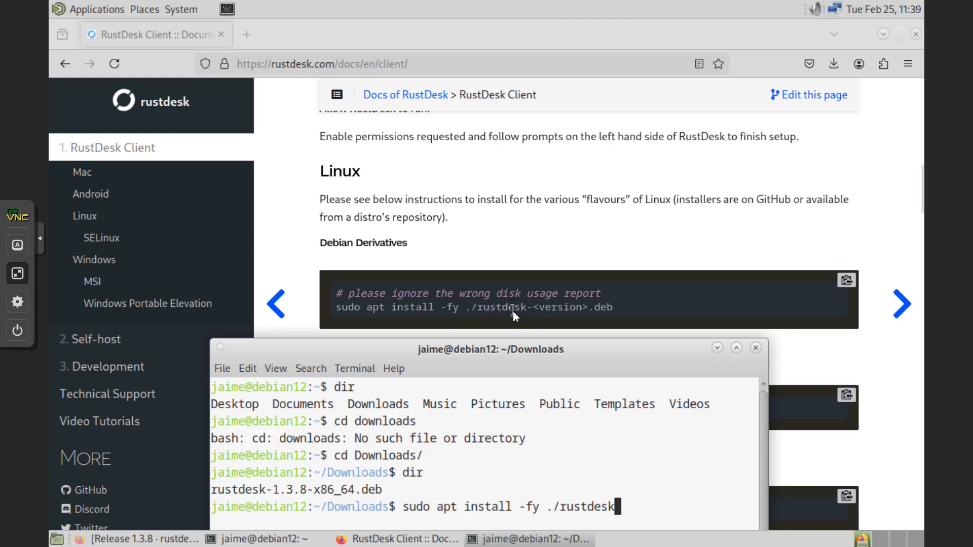
type("-1.3.8-x86")
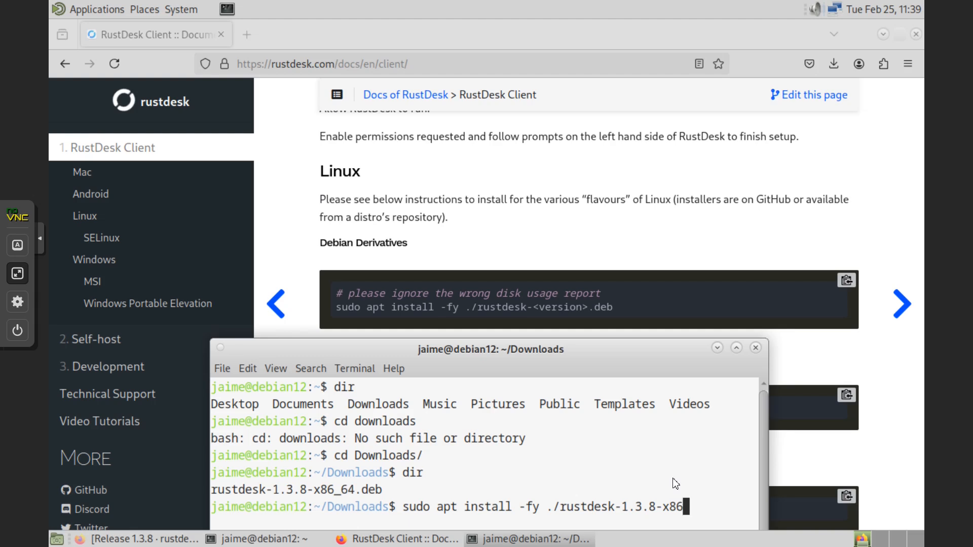
type("_64.deb")
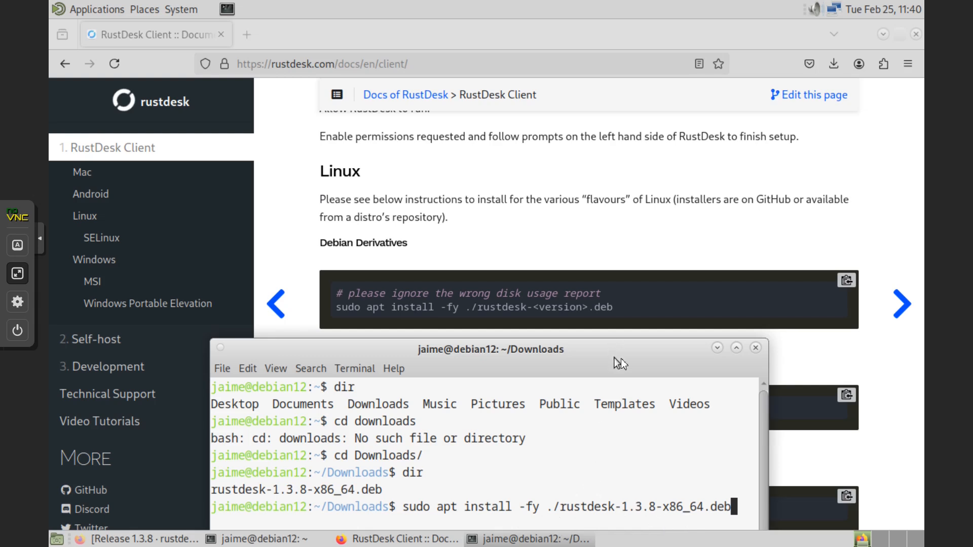
left_click_drag(648, 350, 663, 63)
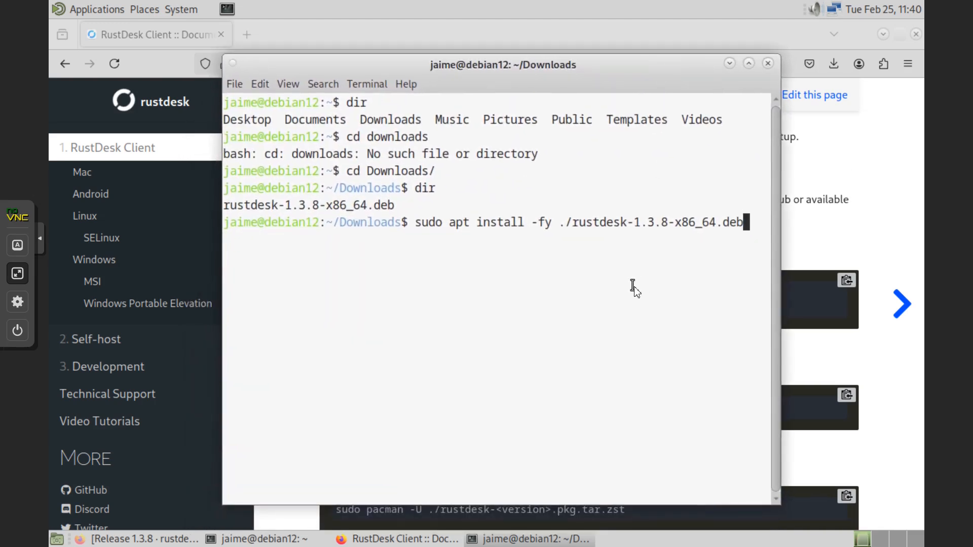
- Run the sudo apt install of rustdesk-1.3.8-x86_64.deb twice, which fails with the not-in-sudoers error
key("Return")
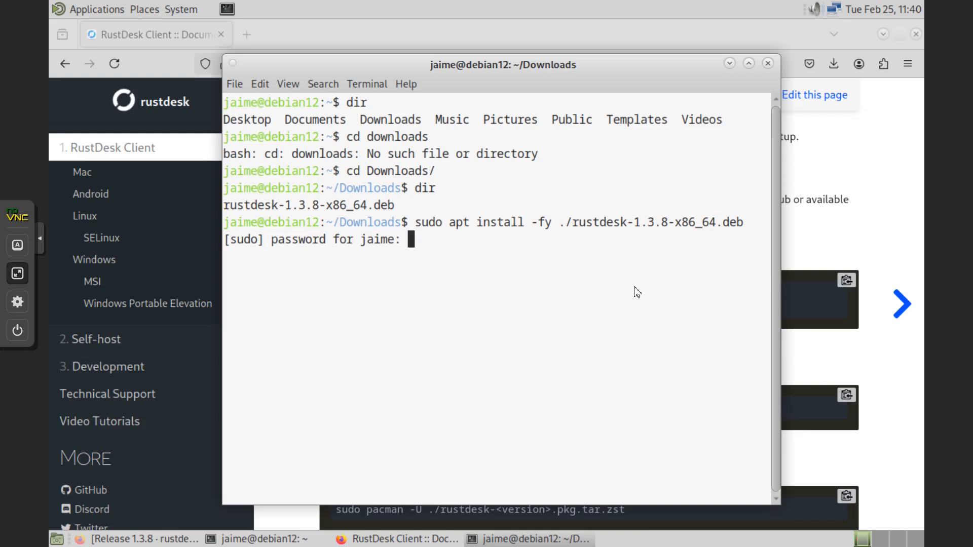
key("Return")
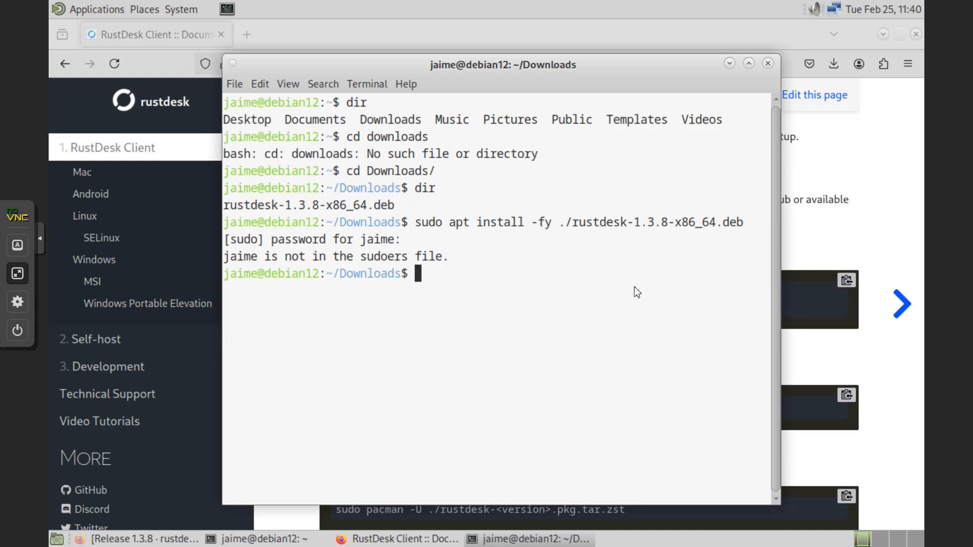
key("Up")
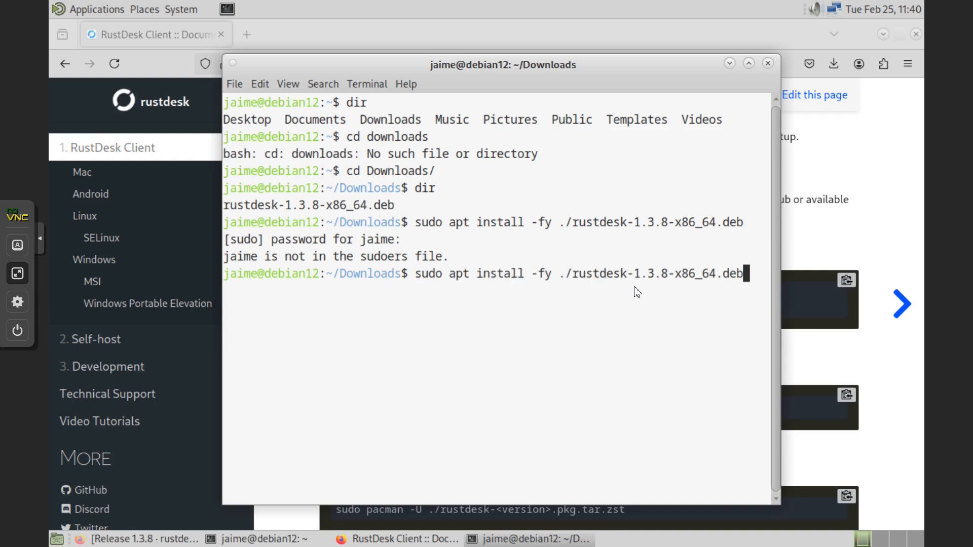
key("Return")
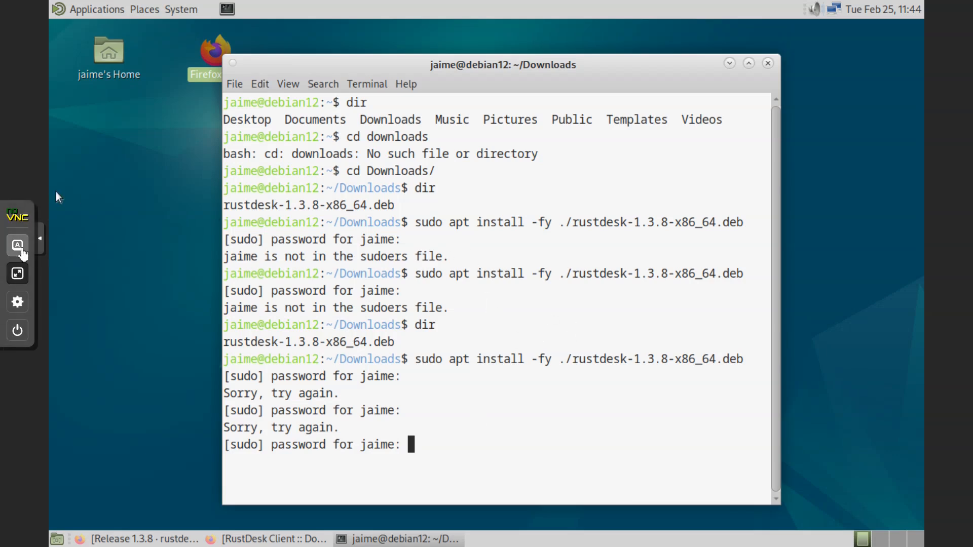
left_click(17, 274)
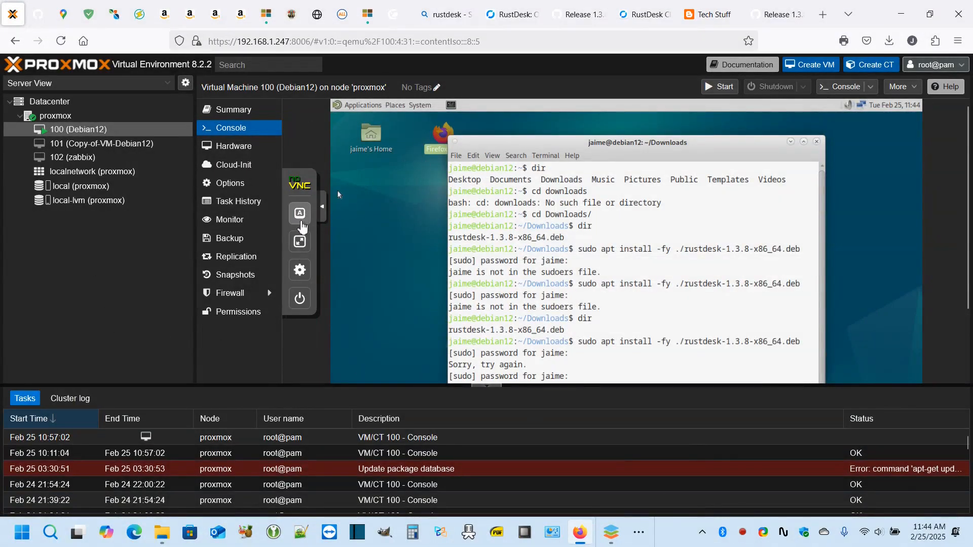
left_click(300, 242)
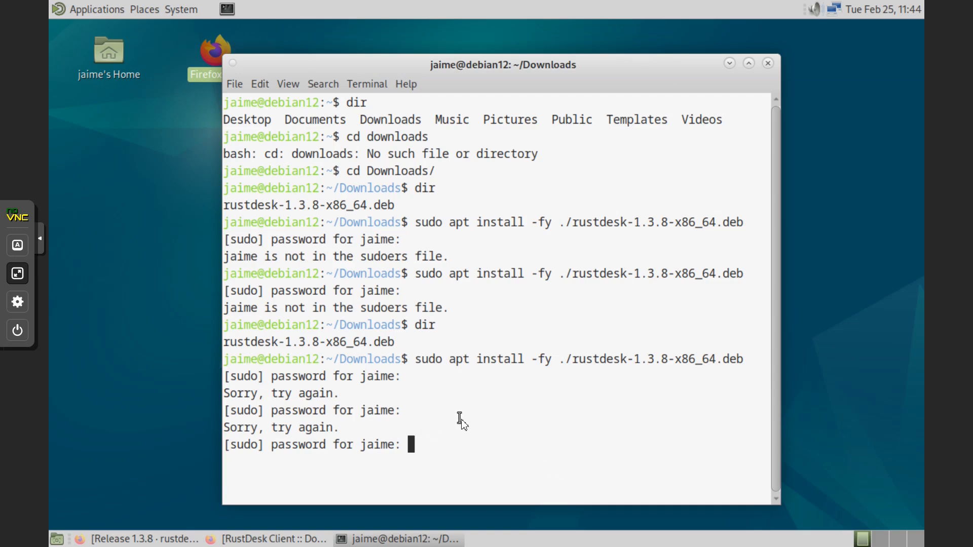
- Open MATE User Manager from System > Administration and unlock it with the root password
left_click(175, 8)
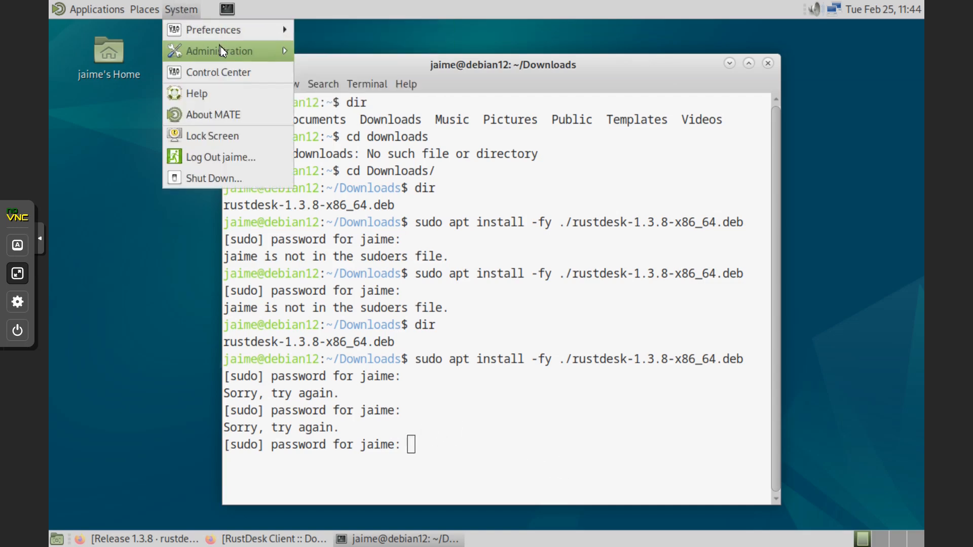
mouse_move(220, 47)
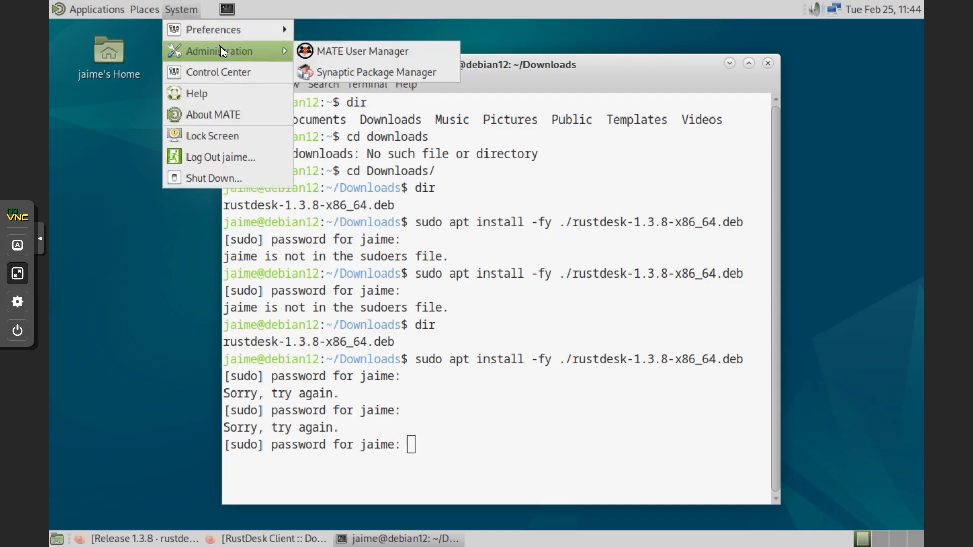
left_click(392, 61)
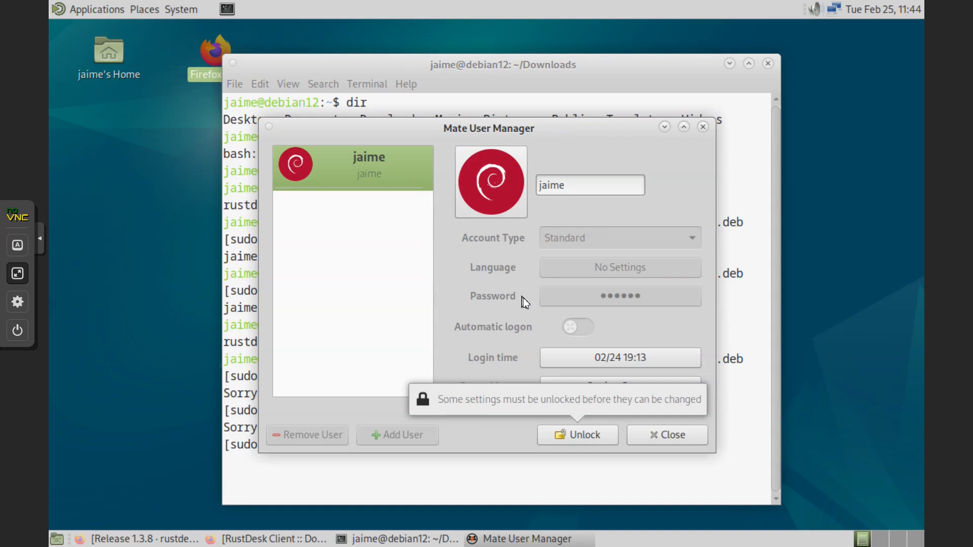
left_click(600, 441)
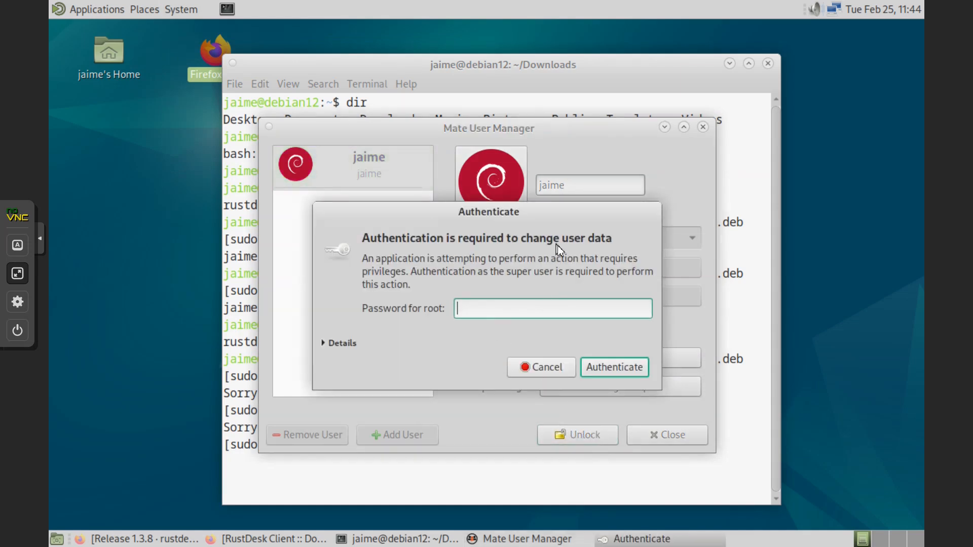
type("********")
key("Return")
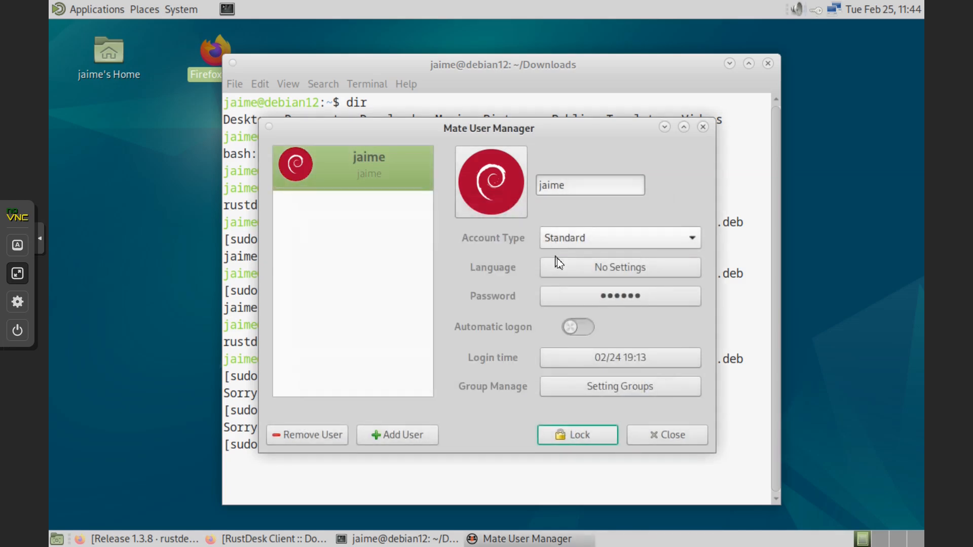
- Change the account type to Administrators and close the manager
left_click(583, 239)
left_click(593, 263)
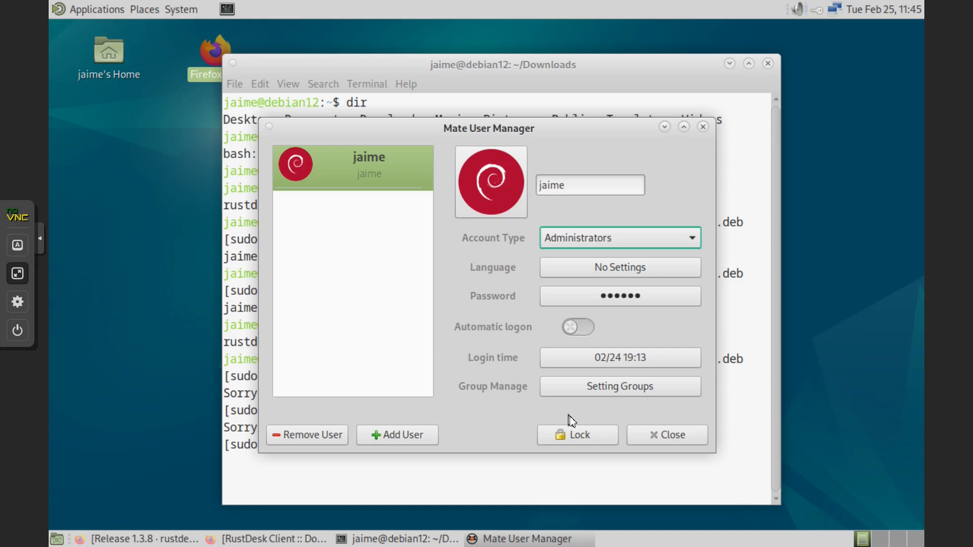
left_click(669, 437)
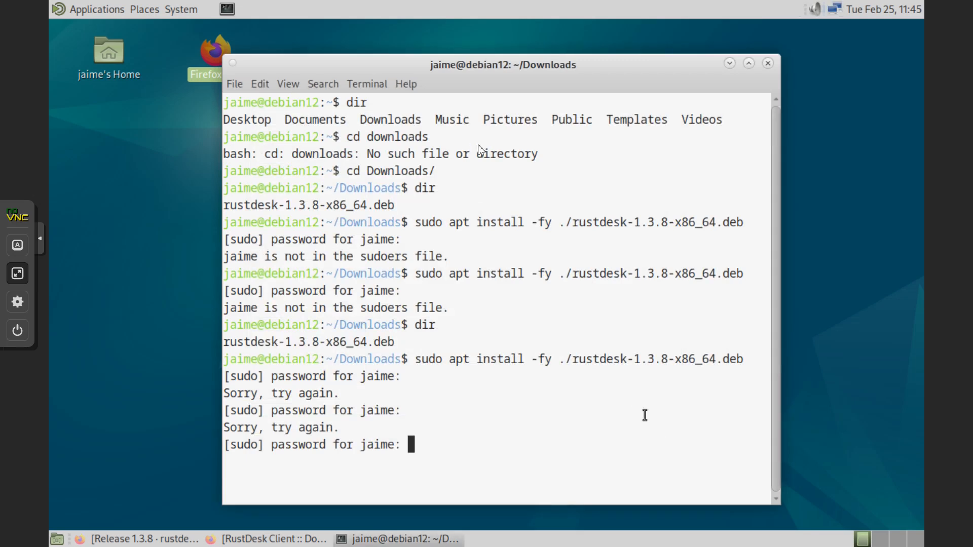
- Launch Synaptic Package Manager from System > Administration, retrying the password until accepted
left_click(182, 9)
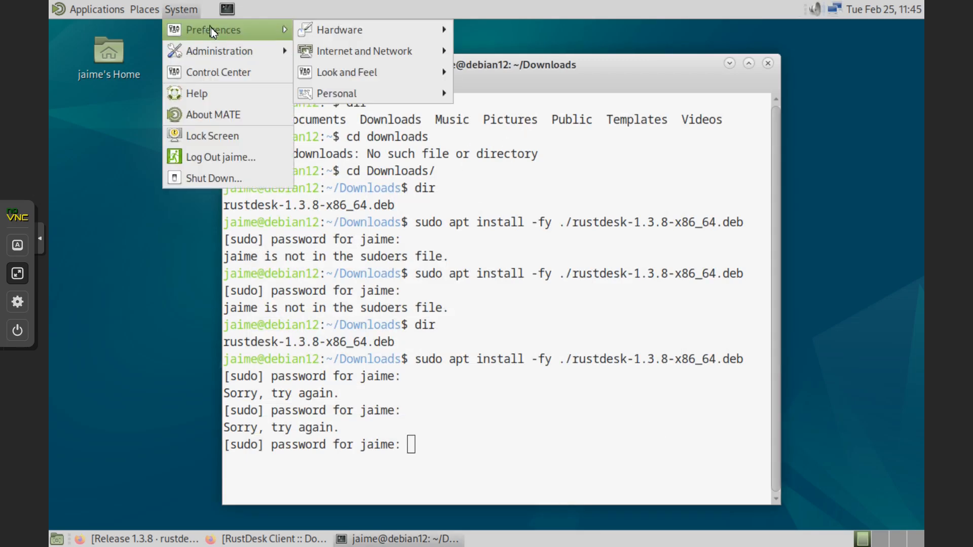
mouse_move(214, 53)
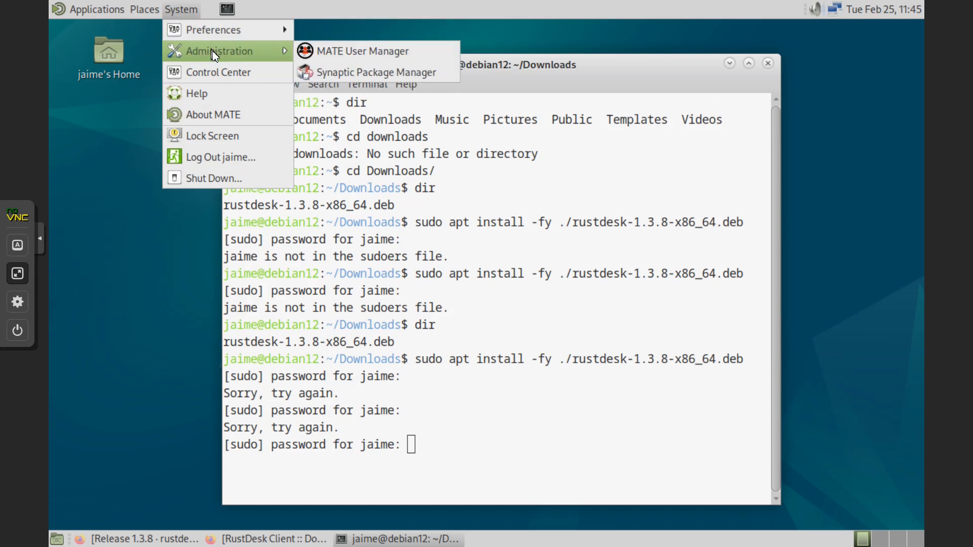
left_click(409, 74)
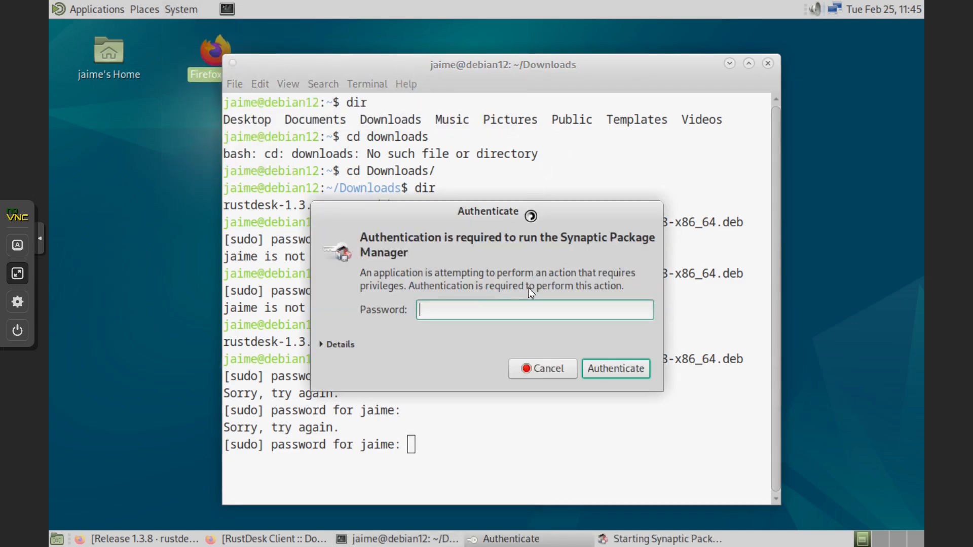
type("********")
key("Return")
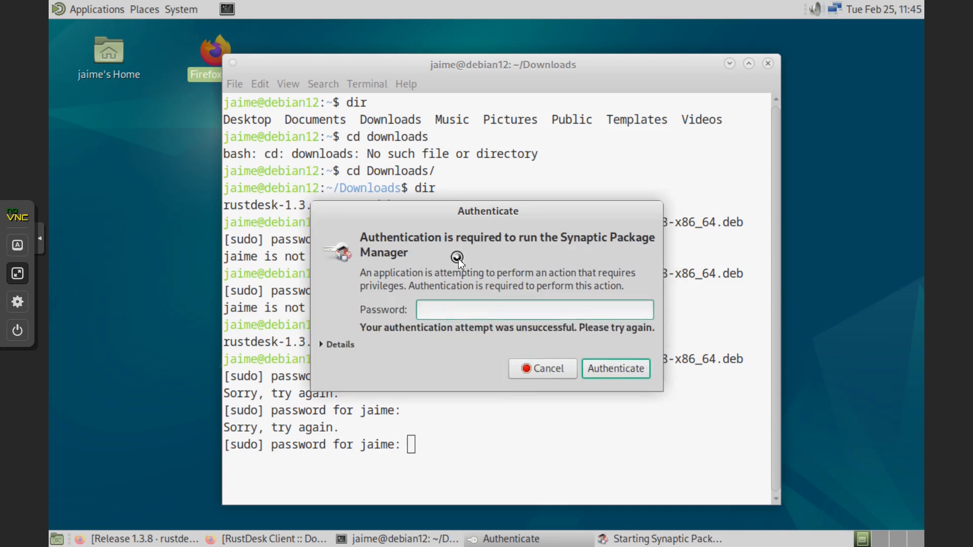
type("********")
key("Return")
type("*********")
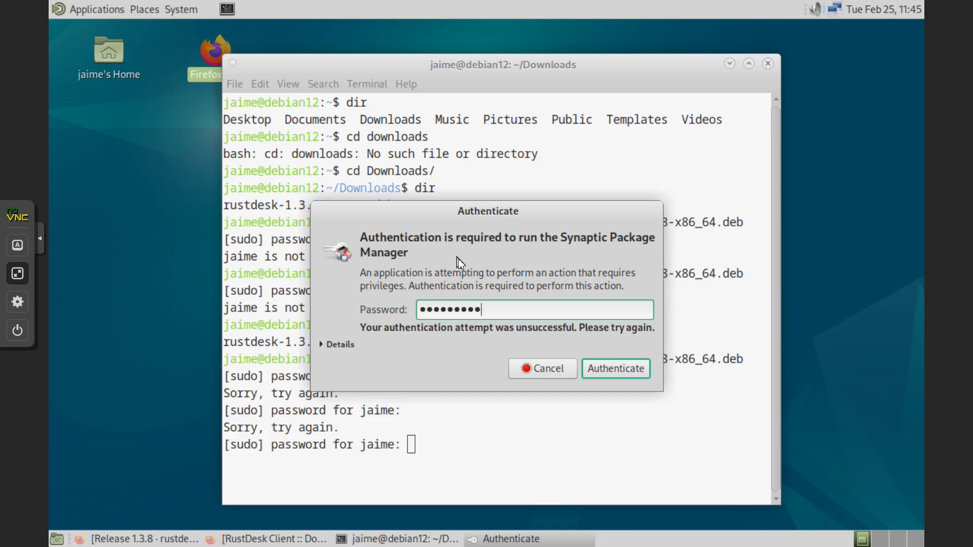
key("Return")
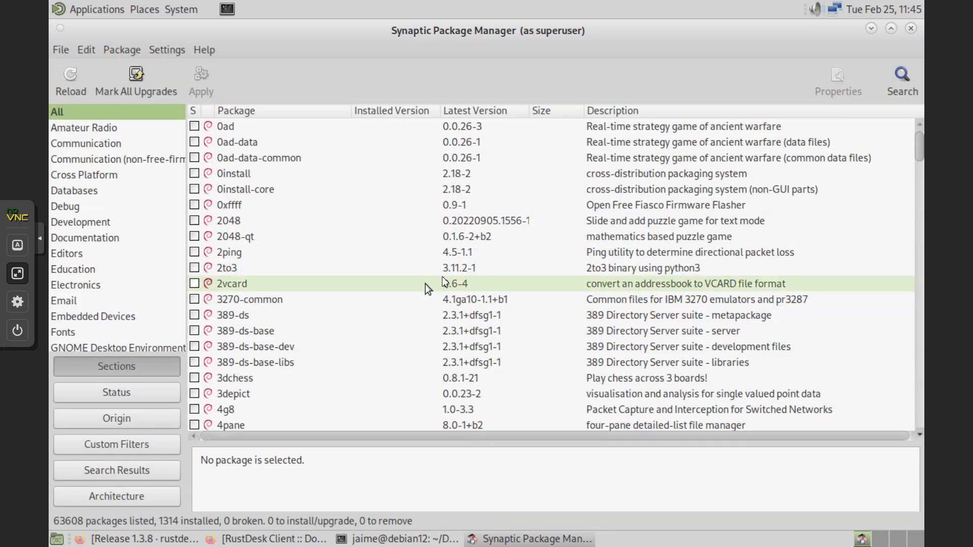
- Open the System administration menu again and dismiss it without launching anything
left_click(187, 11)
mouse_move(191, 43)
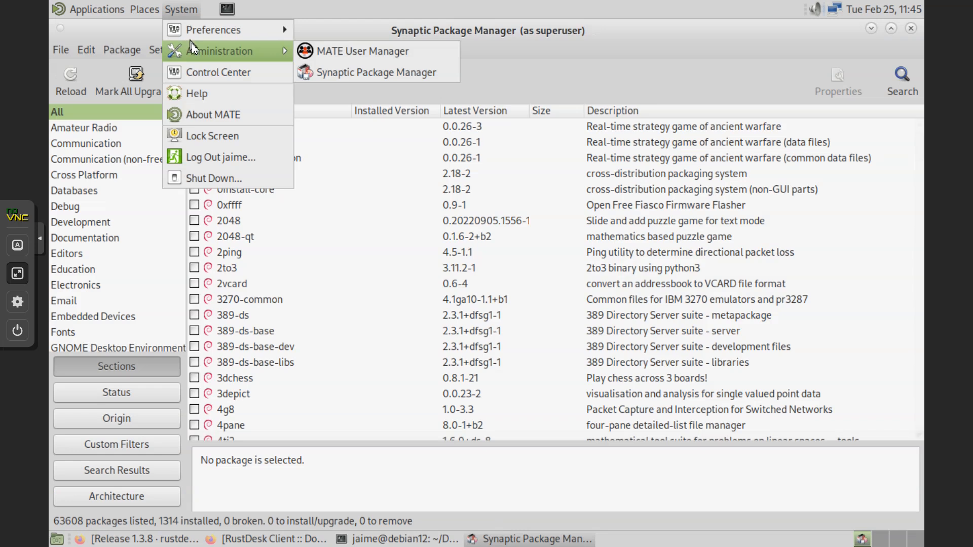
left_click(362, 23)
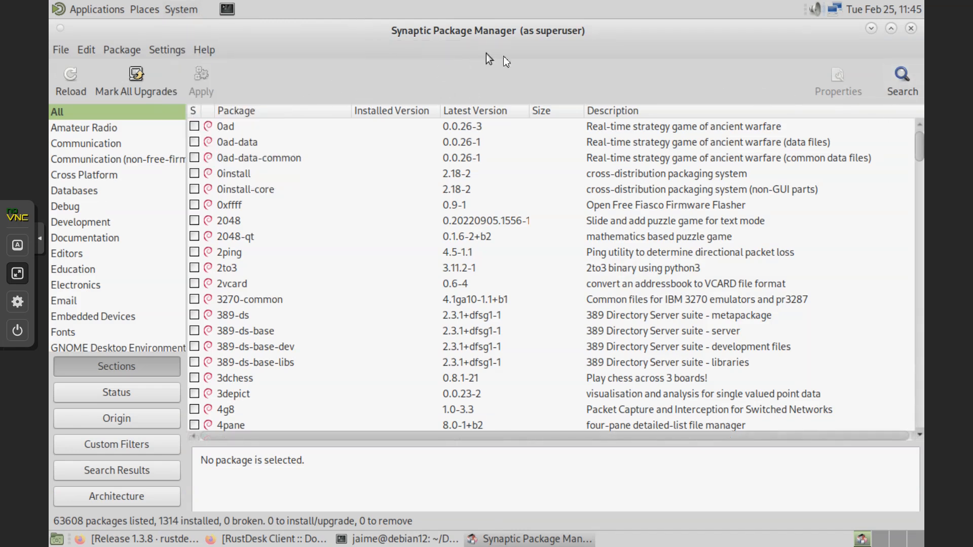
- Search Synaptic packages for 'user' and scroll through the 6573 results
left_click(902, 81)
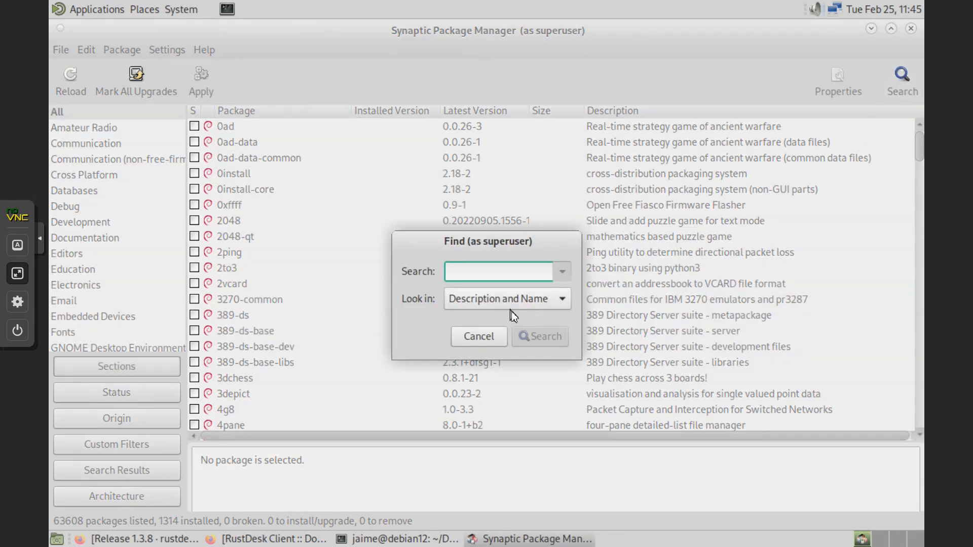
type("user")
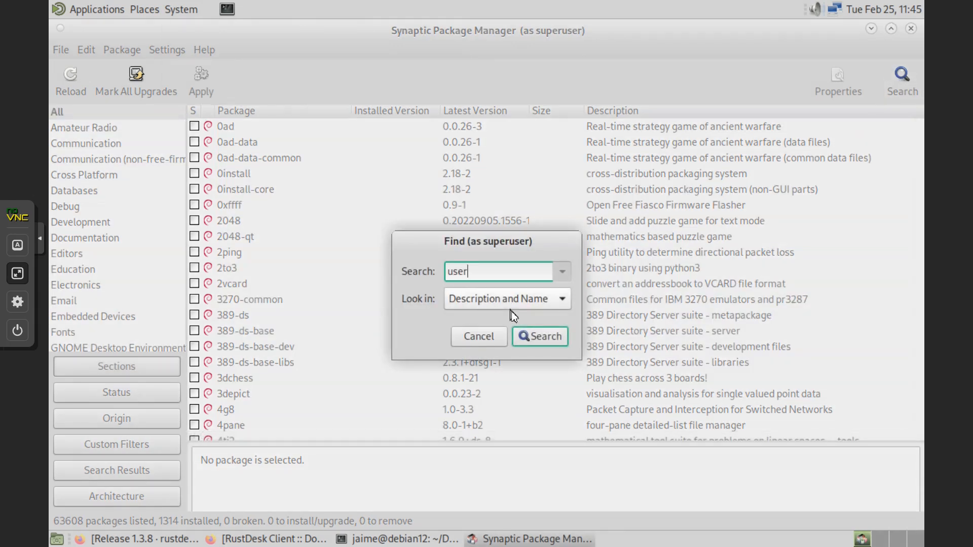
key("Return")
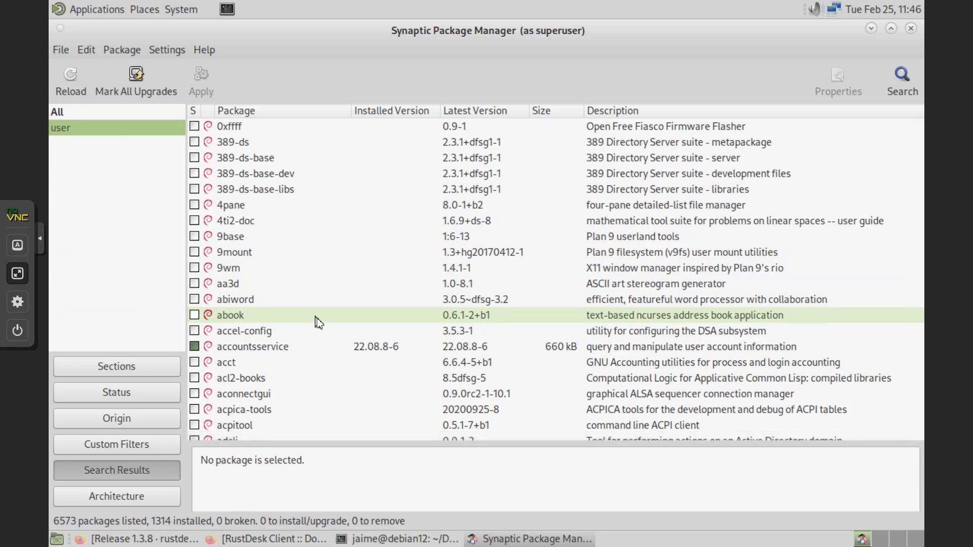
scroll(318, 323, "down", 1)
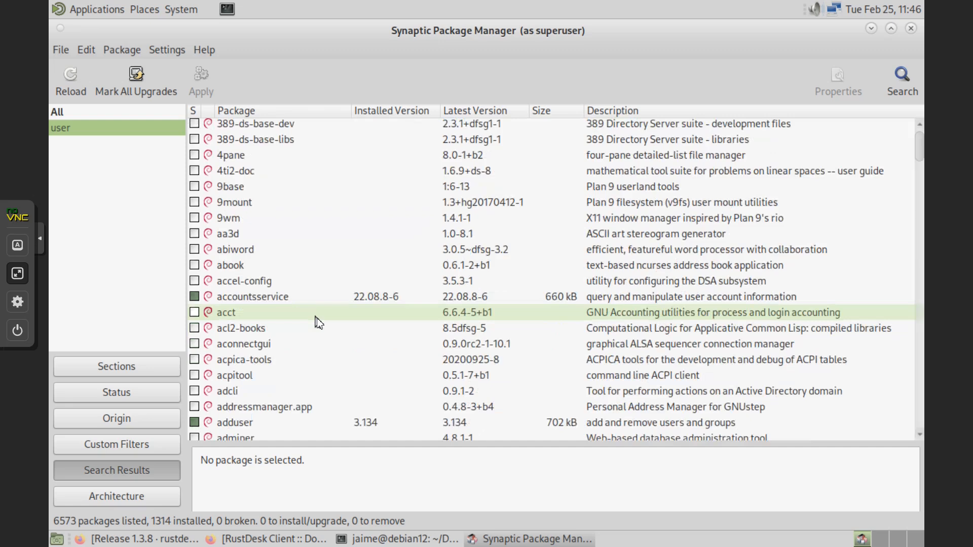
scroll(319, 322, "down", 3)
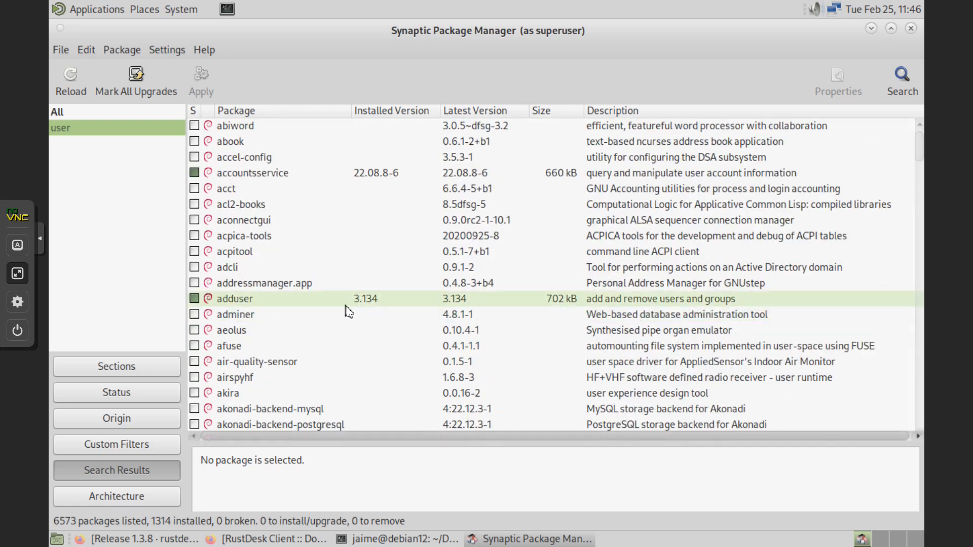
scroll(349, 312, "down", 2)
scroll(349, 311, "down", 11)
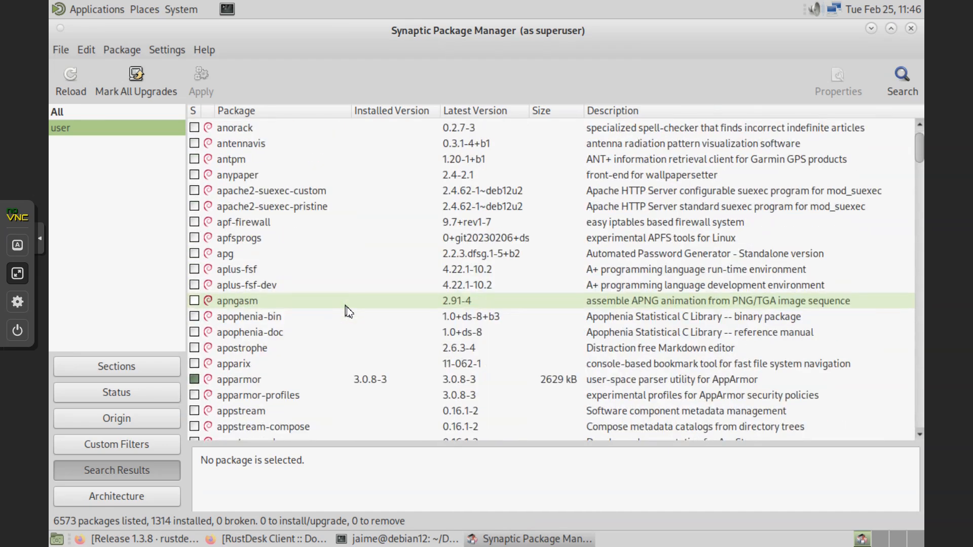
scroll(348, 312, "up", 12)
left_click(907, 78)
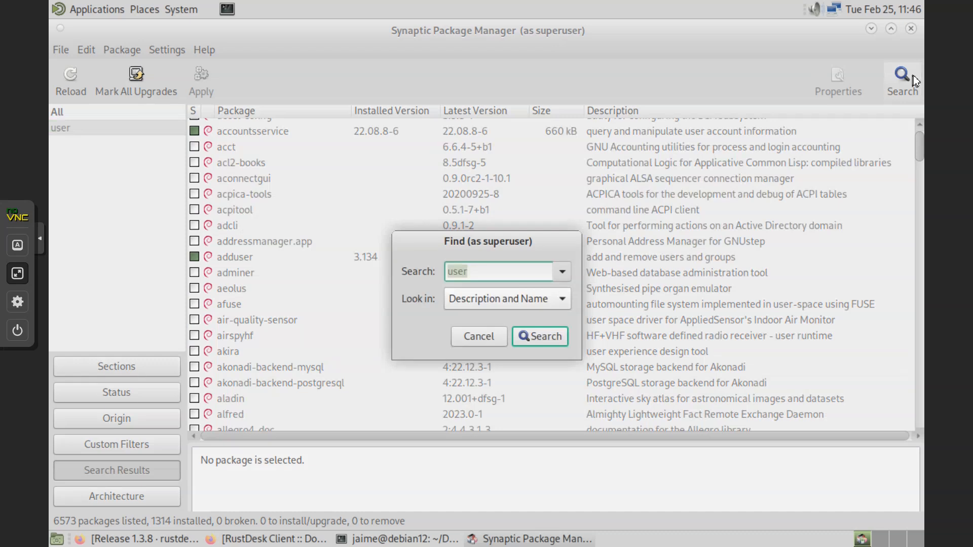
- Refine the package search to 'user account' and scroll the results
left_click(488, 273)
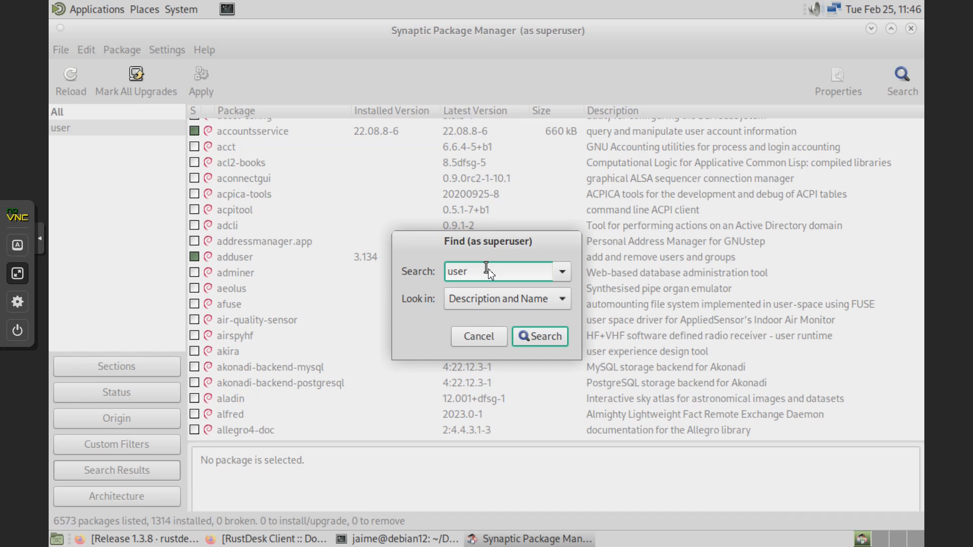
type("account")
key("Return")
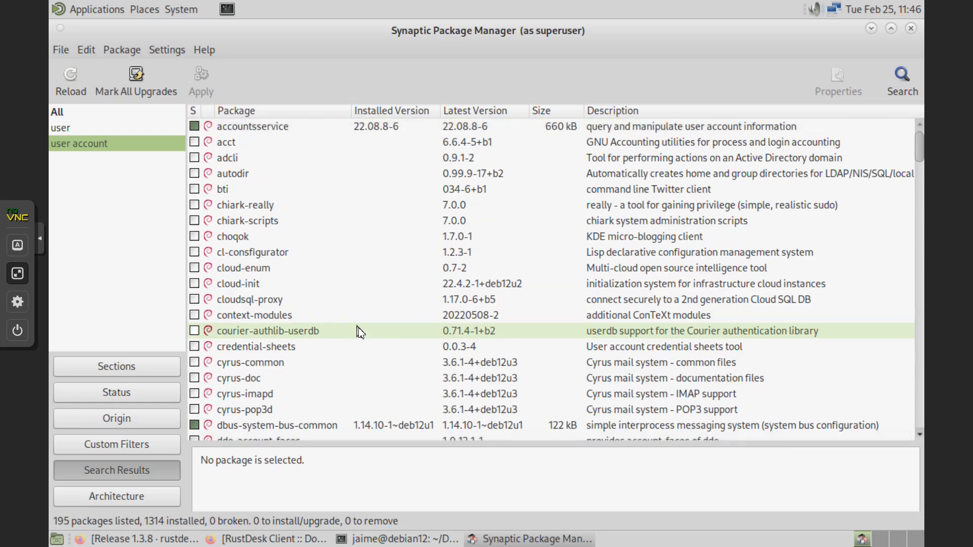
scroll(360, 332, "down", 6)
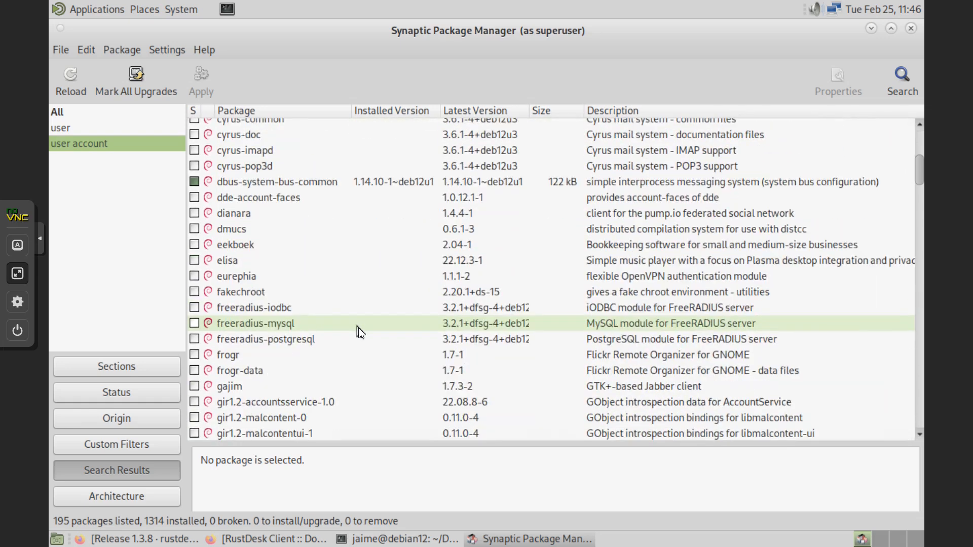
scroll(360, 332, "down", 18)
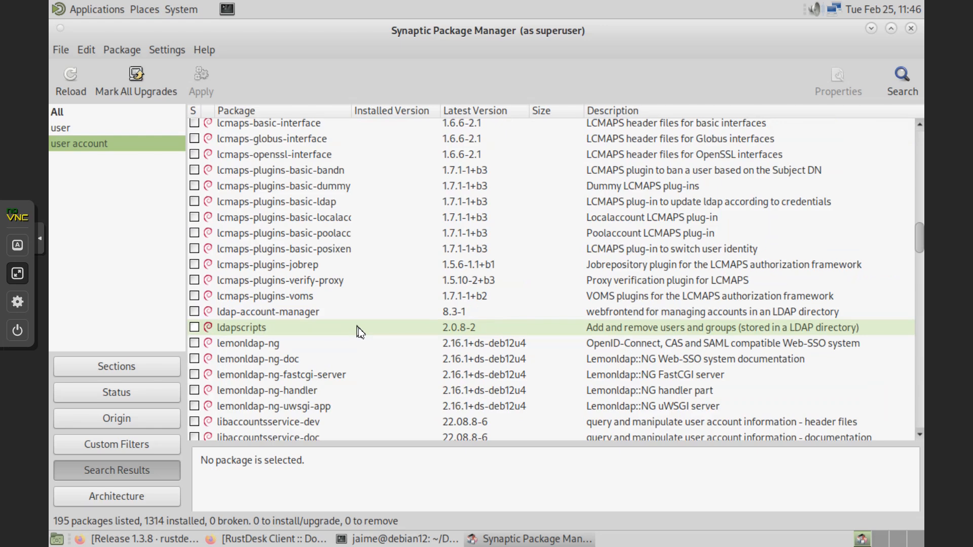
scroll(359, 332, "down", 4)
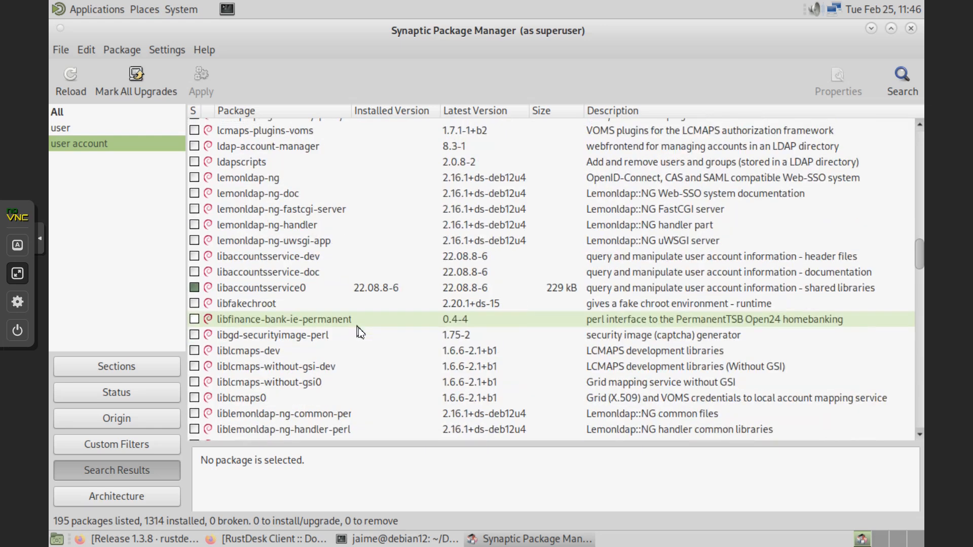
- Search packages for 'users' and browse the 2270 matching packages
left_click(902, 80)
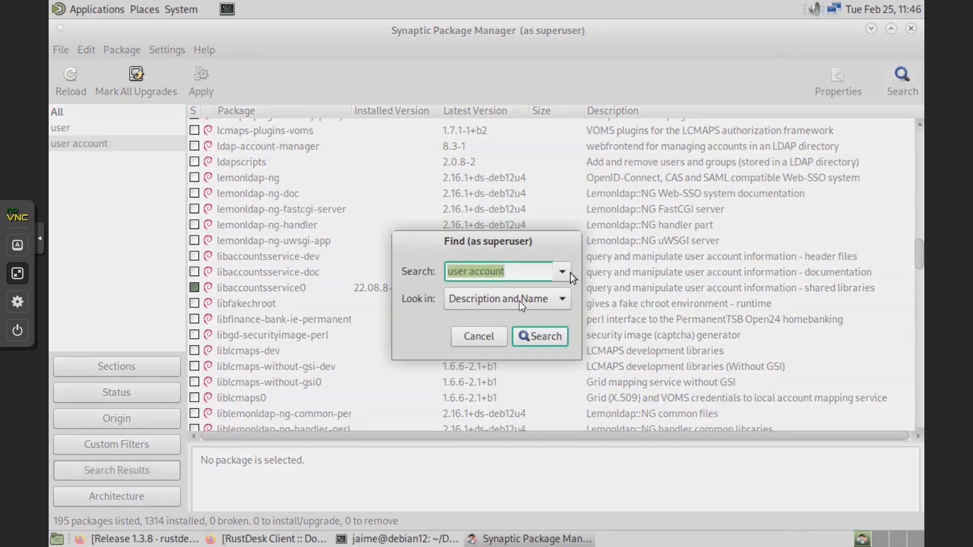
type("user")
key("Return")
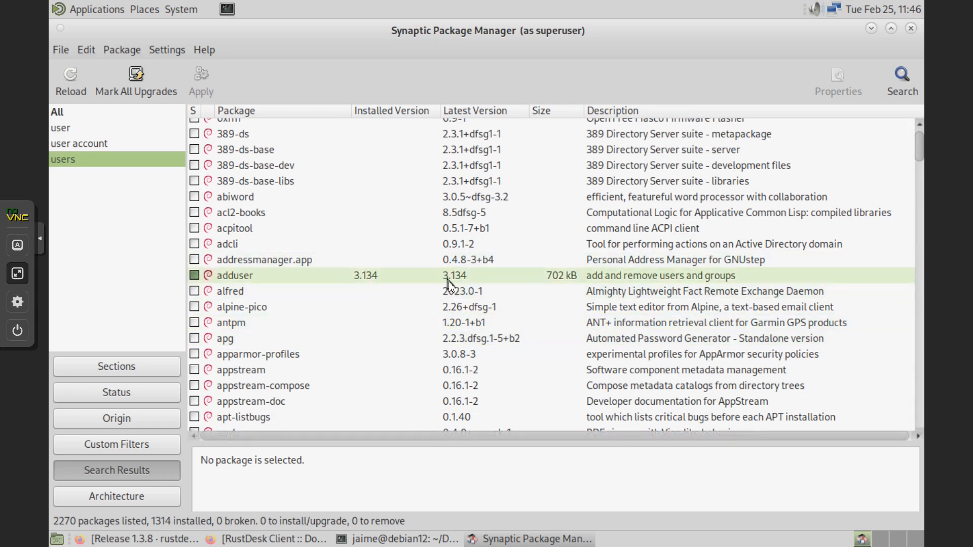
scroll(433, 299, "up", 1)
scroll(416, 320, "down", 6)
scroll(416, 324, "down", 15)
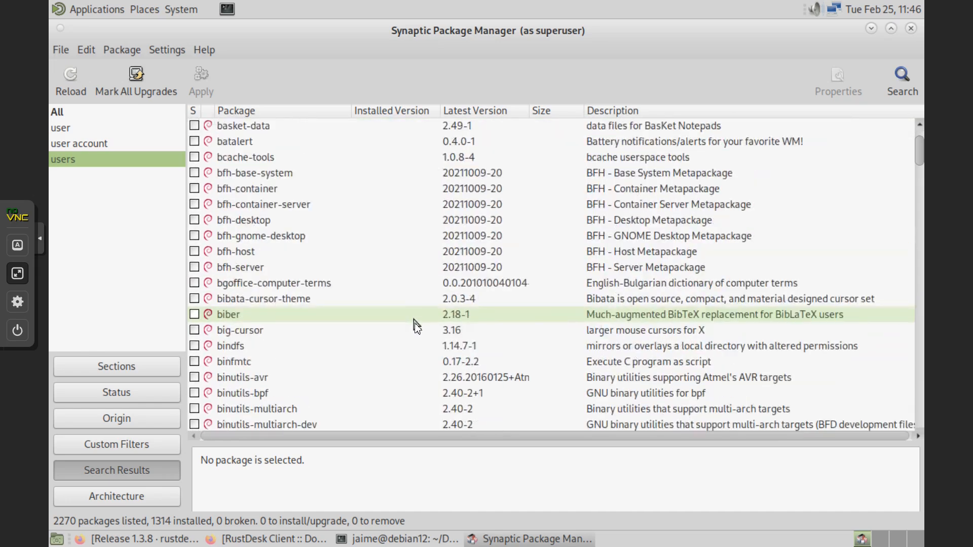
scroll(415, 324, "down", 2)
scroll(416, 319, "up", 9)
left_click(911, 79)
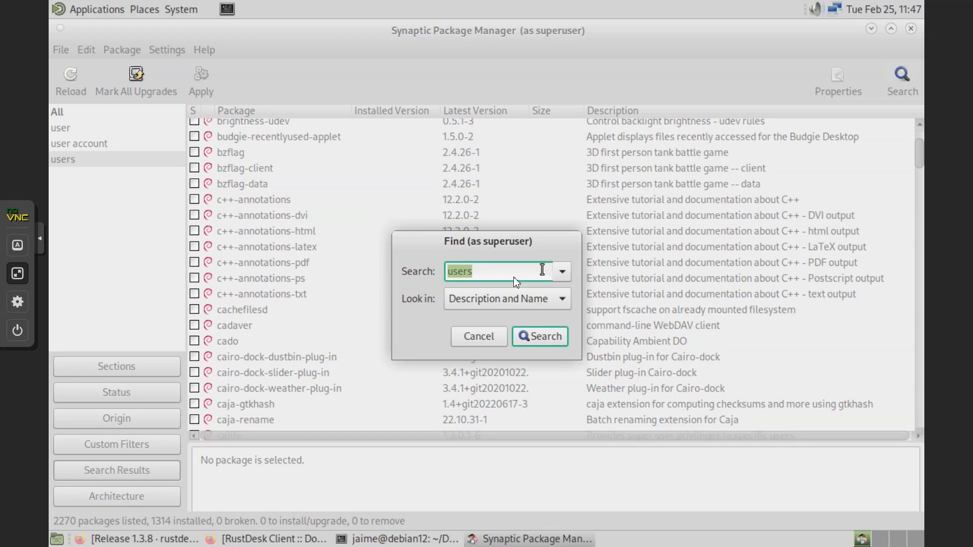
- Change the search term to 'user manager' and scroll the 297 results
left_click(526, 274)
key("BackSpace")
type("manager")
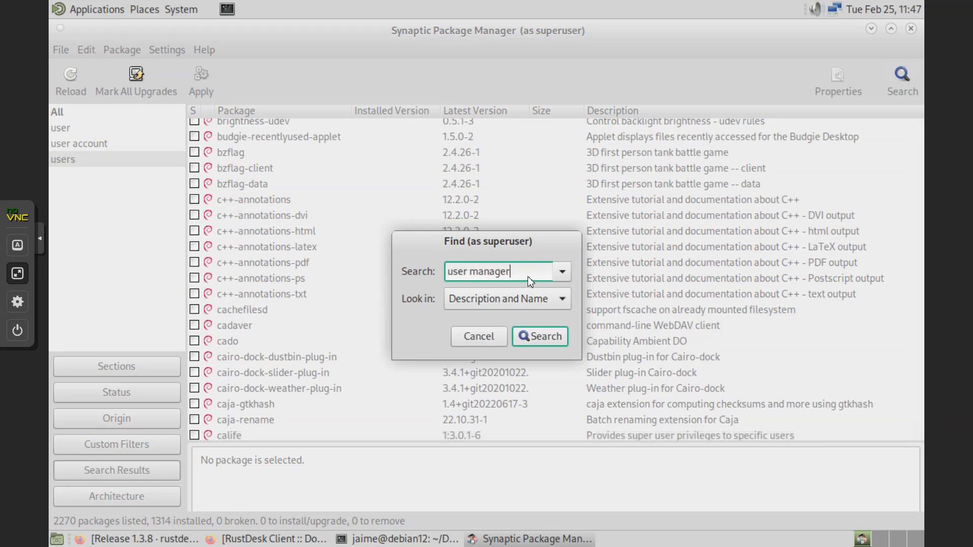
key("Return")
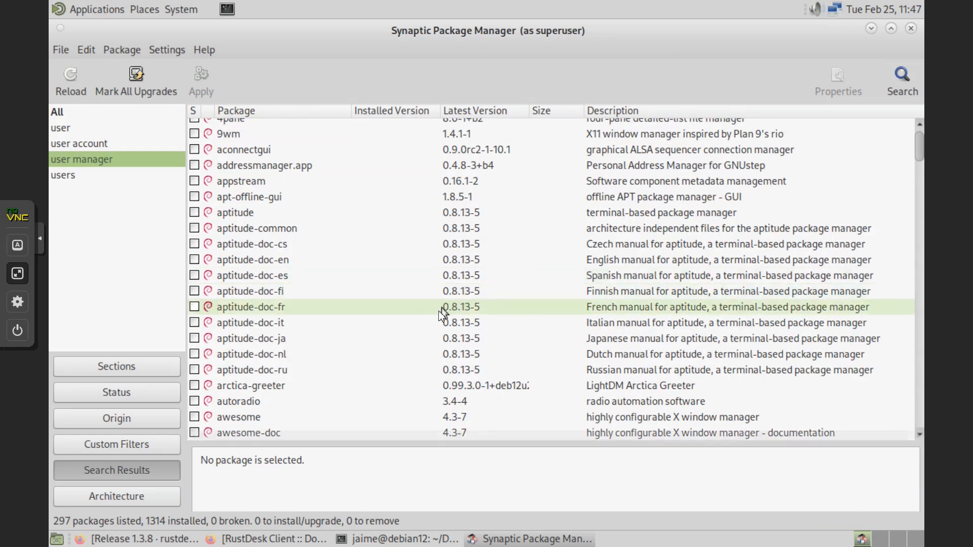
scroll(411, 310, "down", 1)
scroll(409, 306, "down", 4)
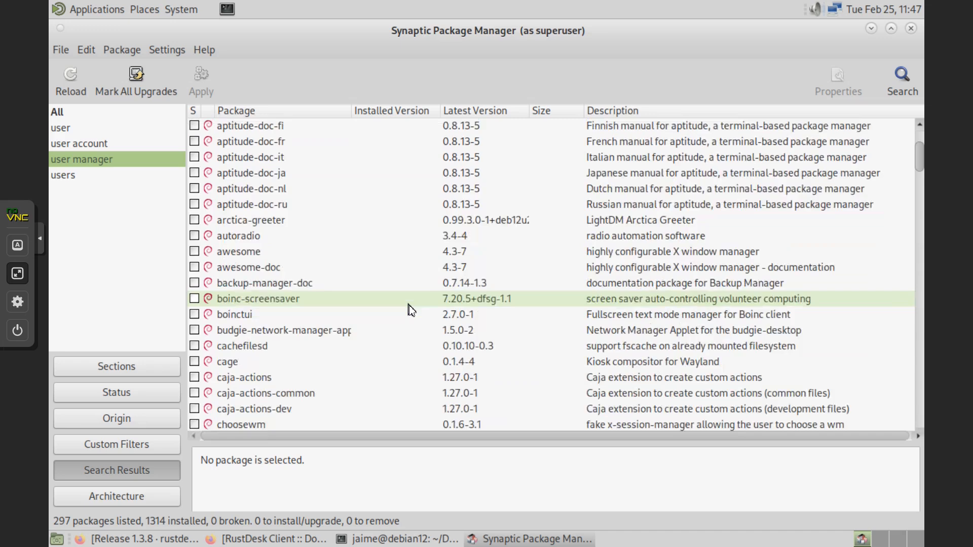
scroll(409, 306, "up", 5)
scroll(406, 306, "up", 2)
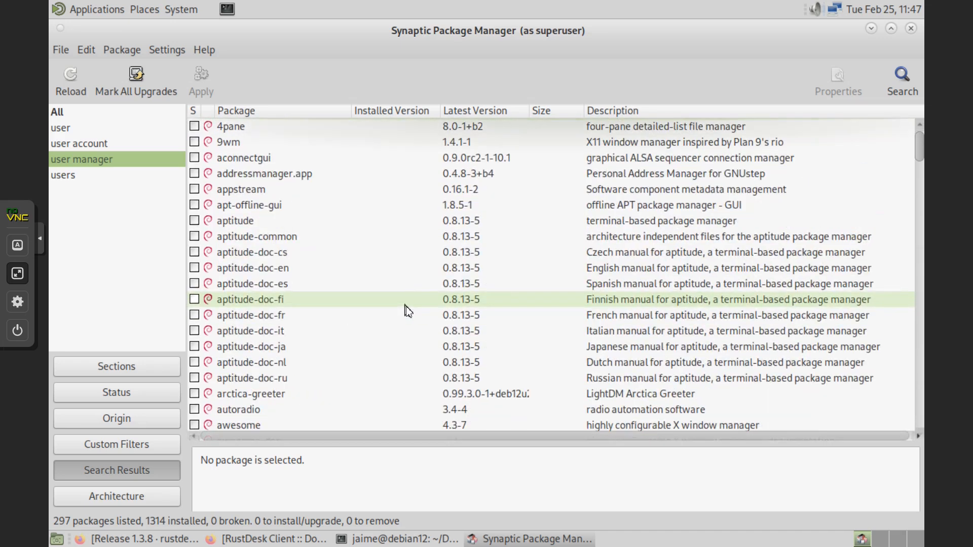
scroll(405, 329, "down", 20)
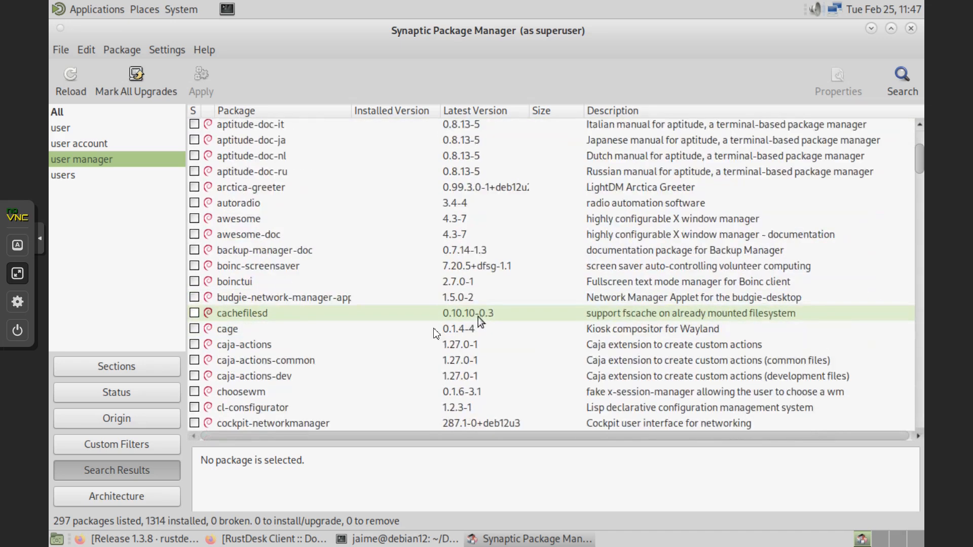
scroll(391, 347, "down", 20)
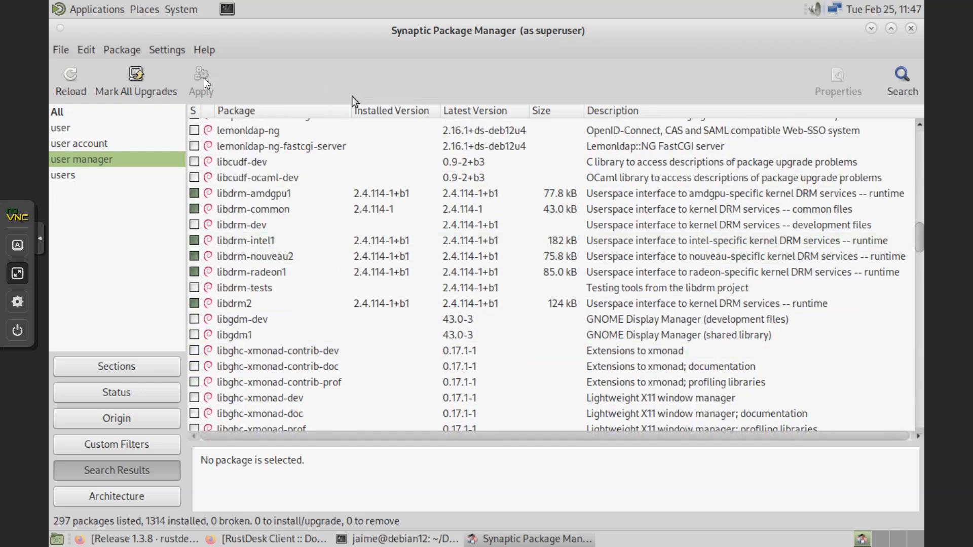
- Switch between the user account and user manager results and browse the list, including mate-user-admin
left_click(91, 144)
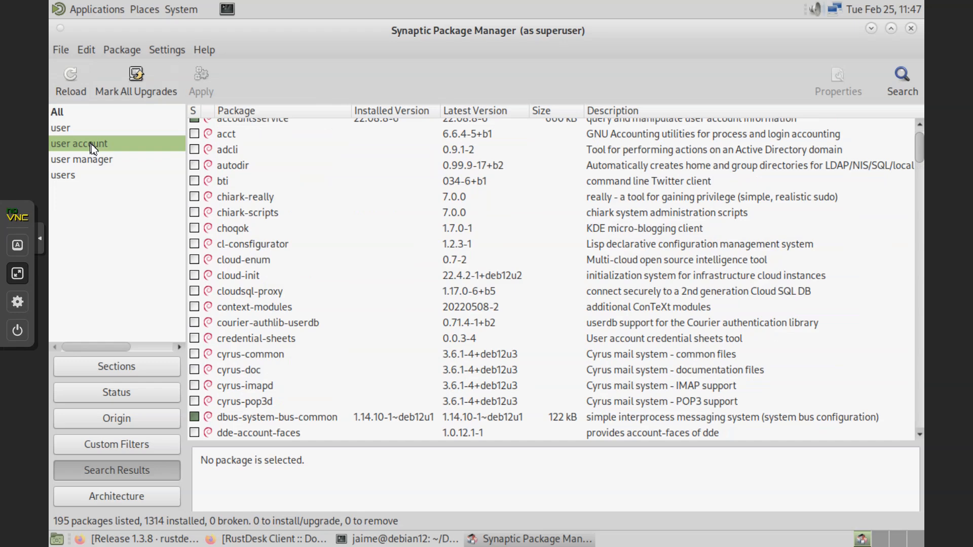
left_click(88, 161)
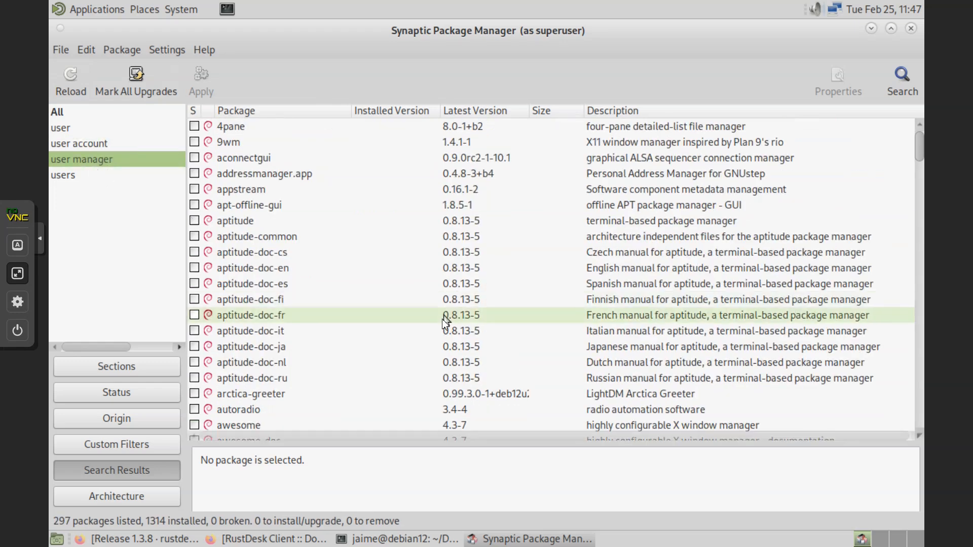
left_click_drag(920, 147, 920, 251)
left_click_drag(948, 300, 923, 431)
scroll(405, 292, "up", 10)
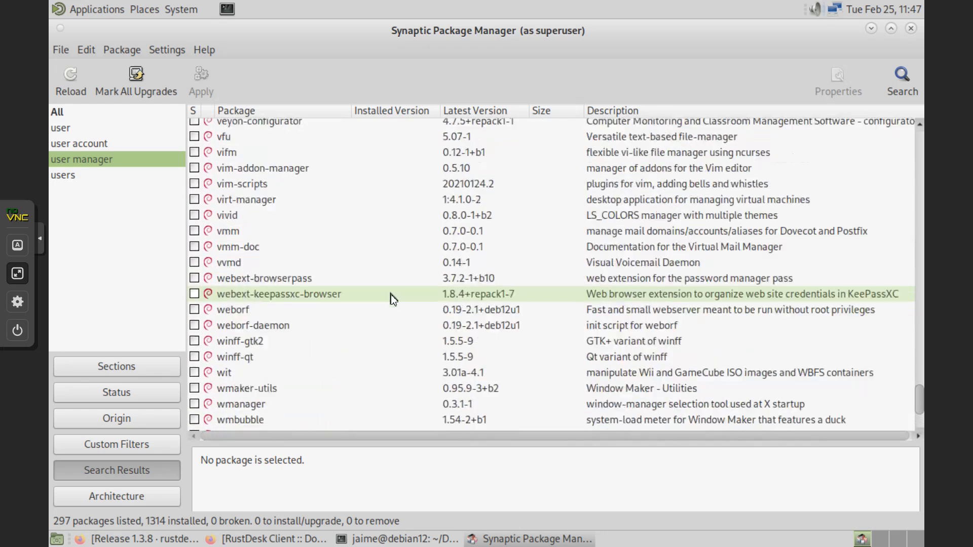
scroll(387, 294, "up", 5)
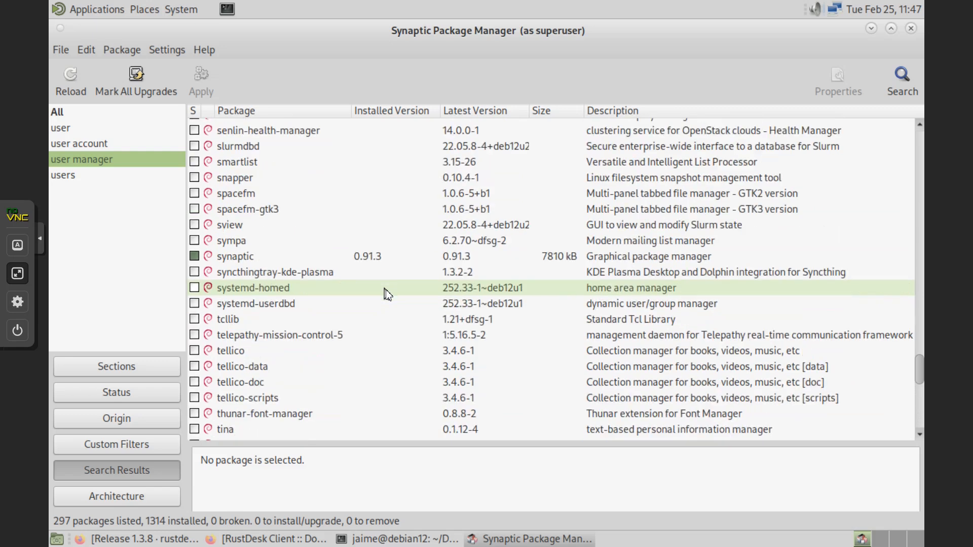
scroll(387, 293, "up", 10)
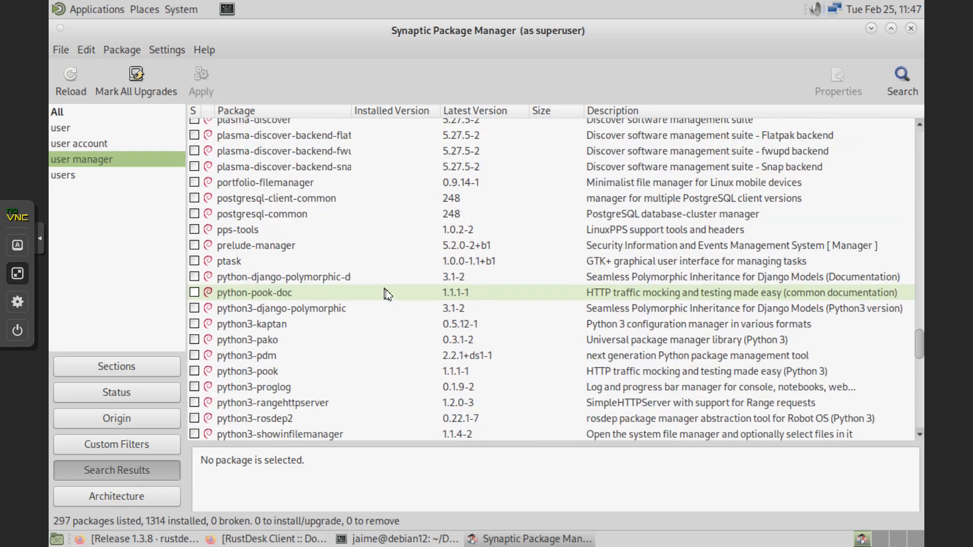
scroll(388, 294, "up", 15)
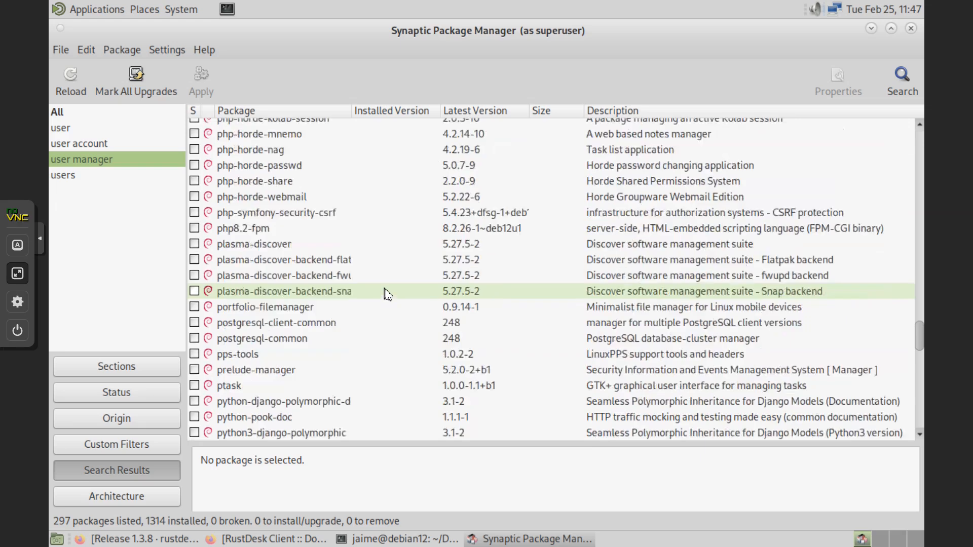
scroll(388, 294, "up", 6)
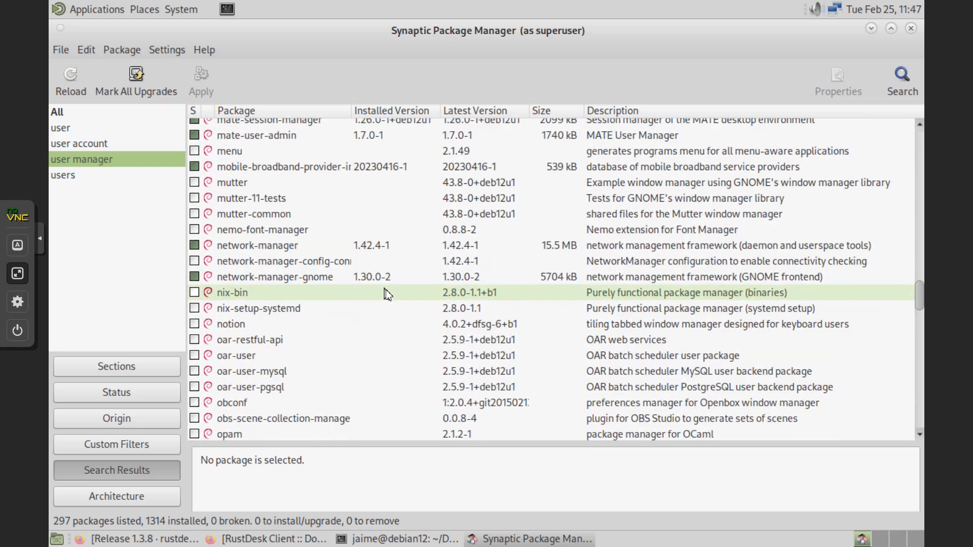
scroll(388, 294, "up", 20)
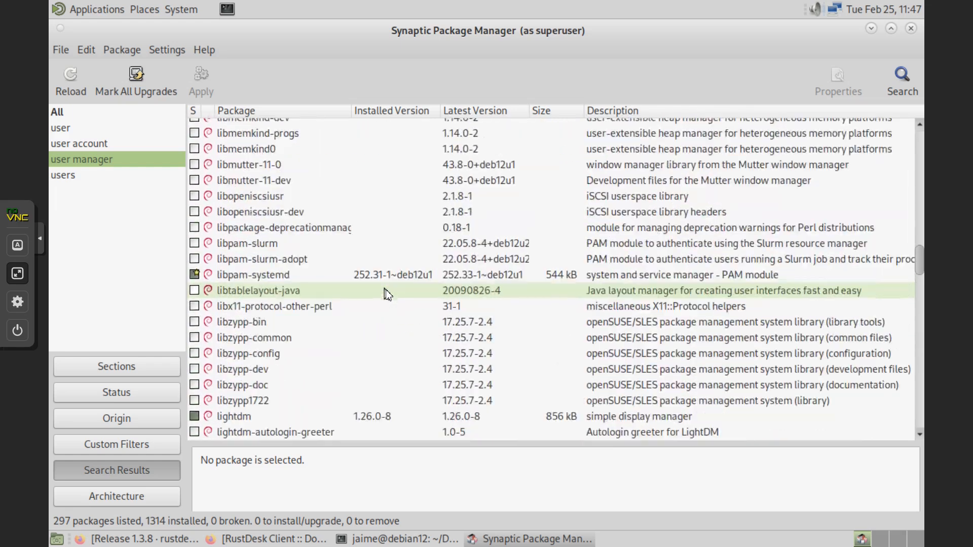
scroll(387, 294, "up", 6)
scroll(388, 294, "up", 5)
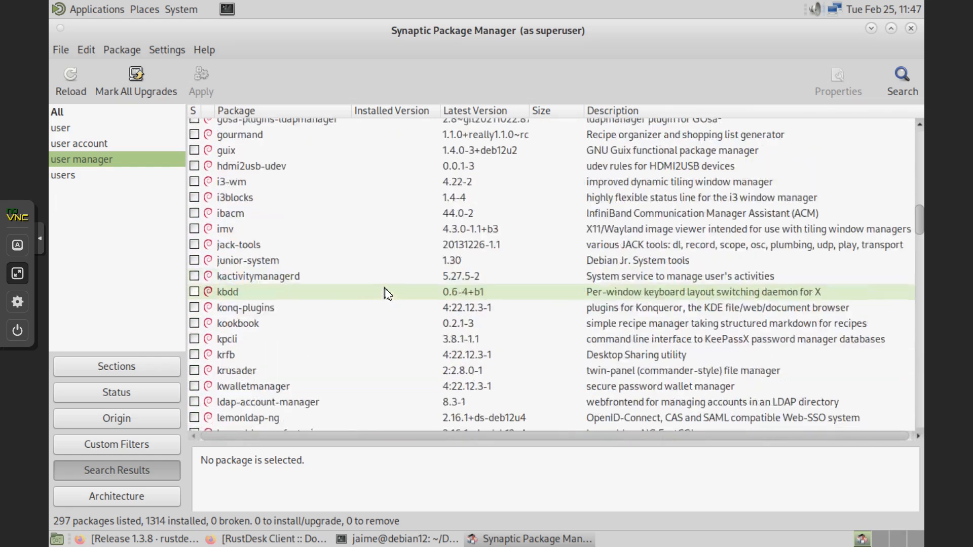
- Close Synaptic Package Manager and the terminal, confirming despite the running process
left_click(910, 31)
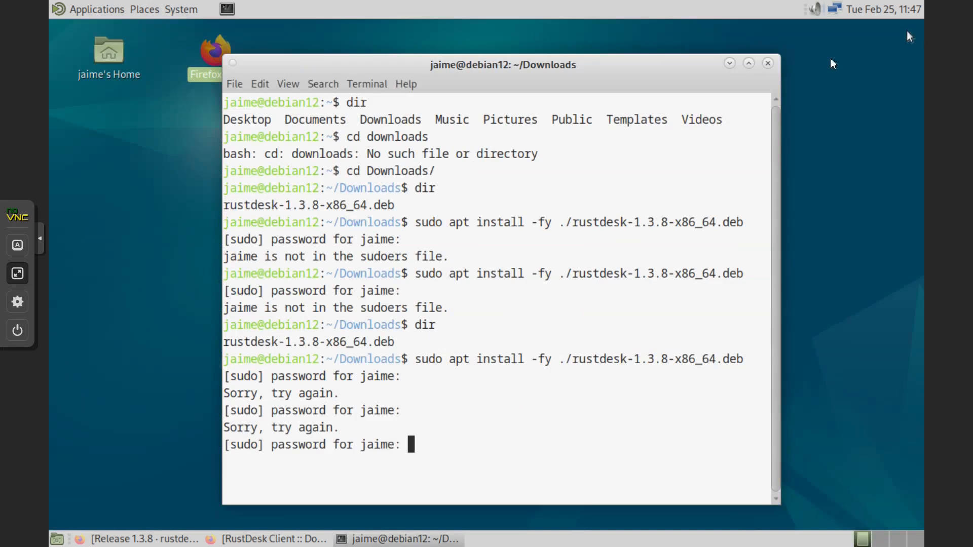
left_click(769, 63)
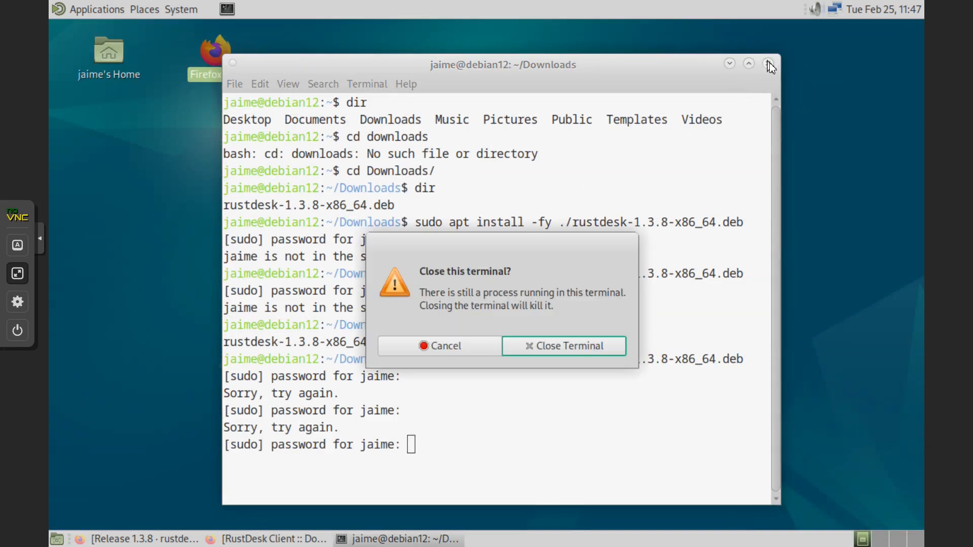
left_click(561, 346)
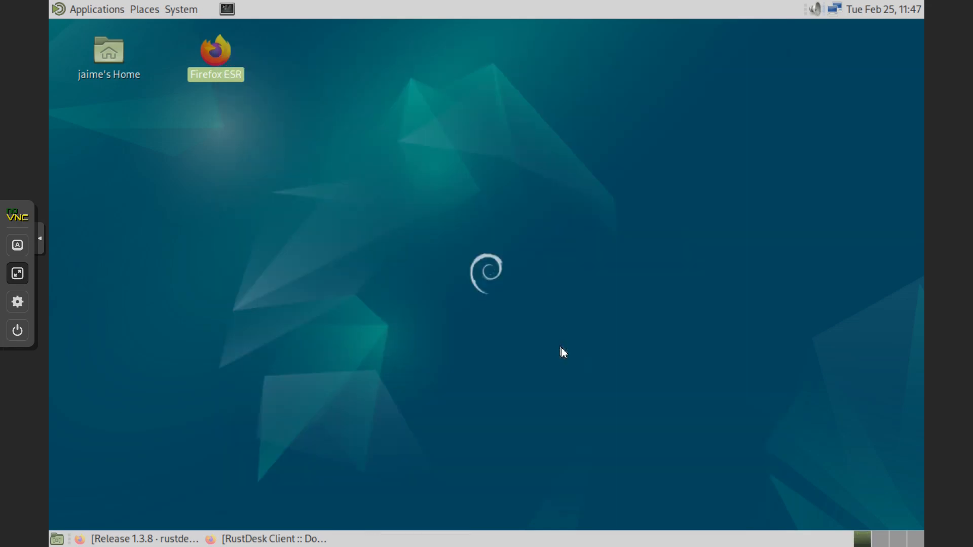
- Log out of the MATE session and sign back in with the username and password
left_click(181, 9)
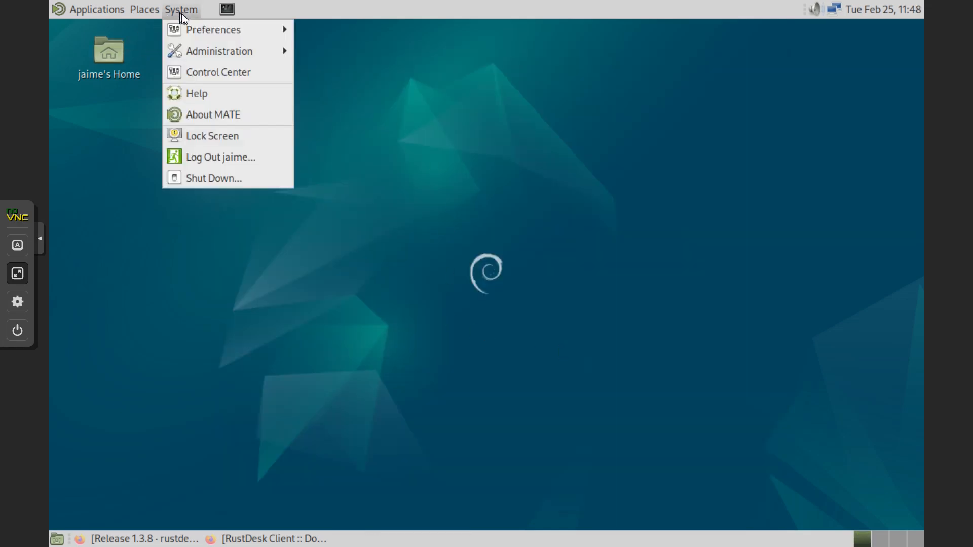
left_click(234, 161)
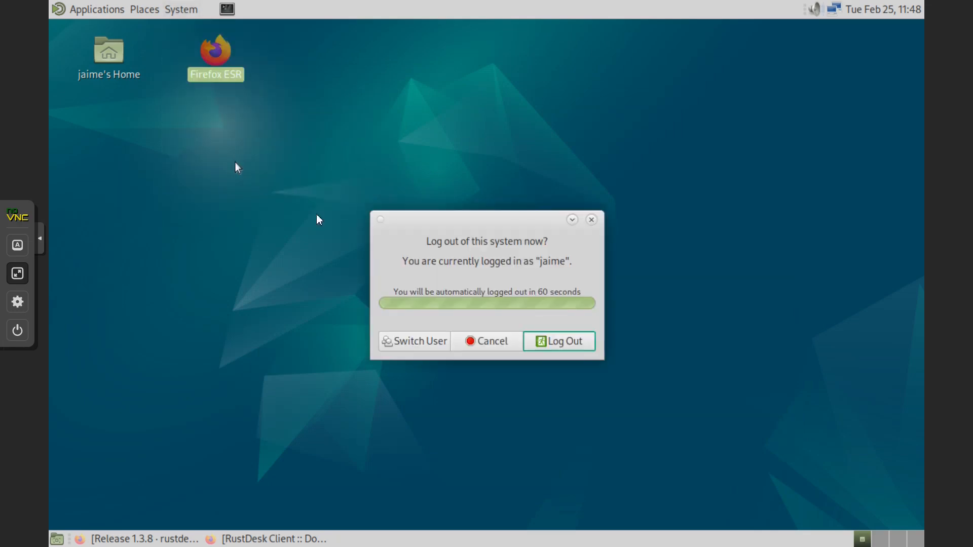
left_click(583, 343)
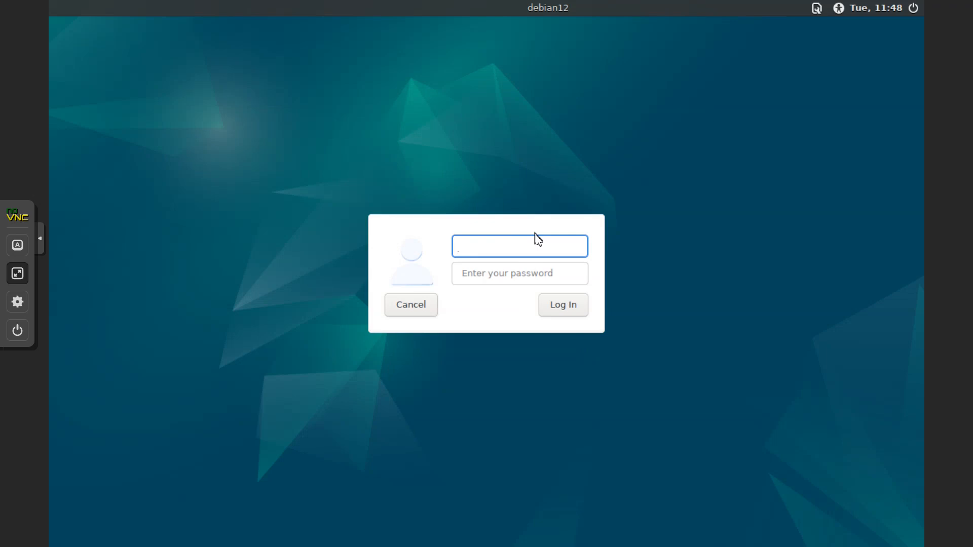
type("jaime")
left_click(522, 272)
type("•••••")
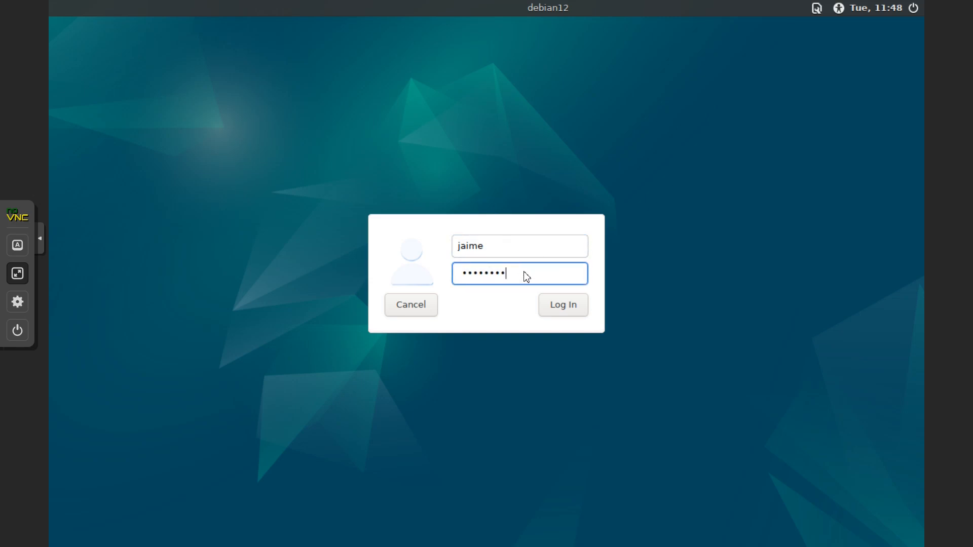
key("Return")
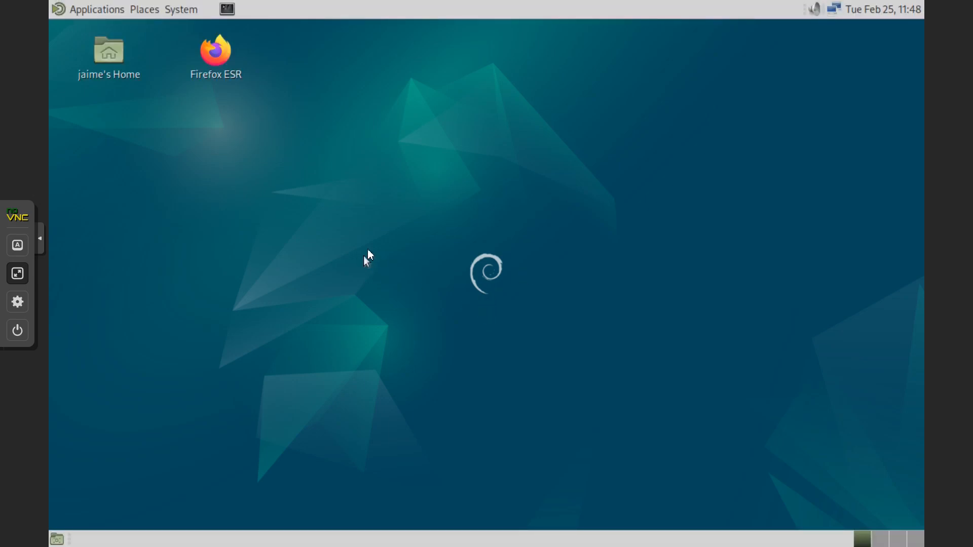
left_click(178, 10)
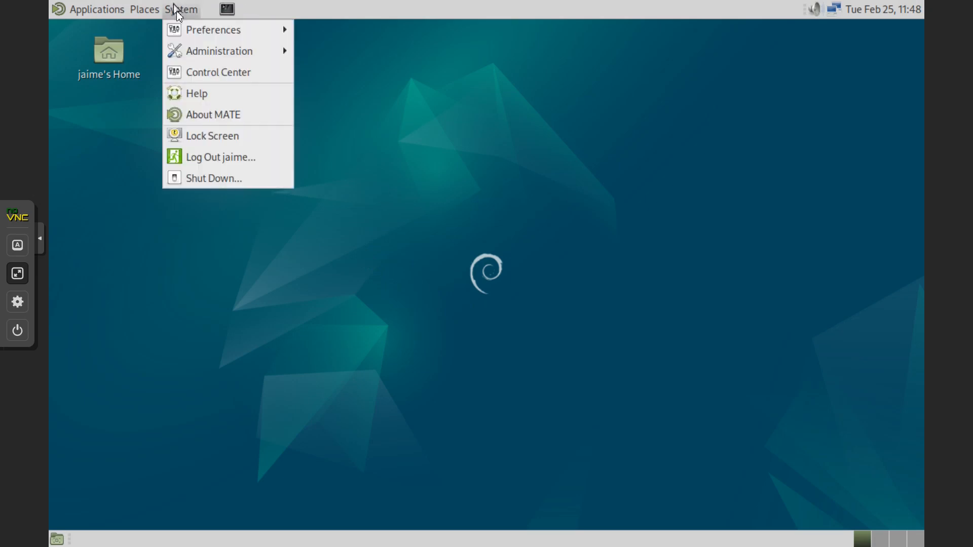
mouse_move(214, 48)
left_click(331, 53)
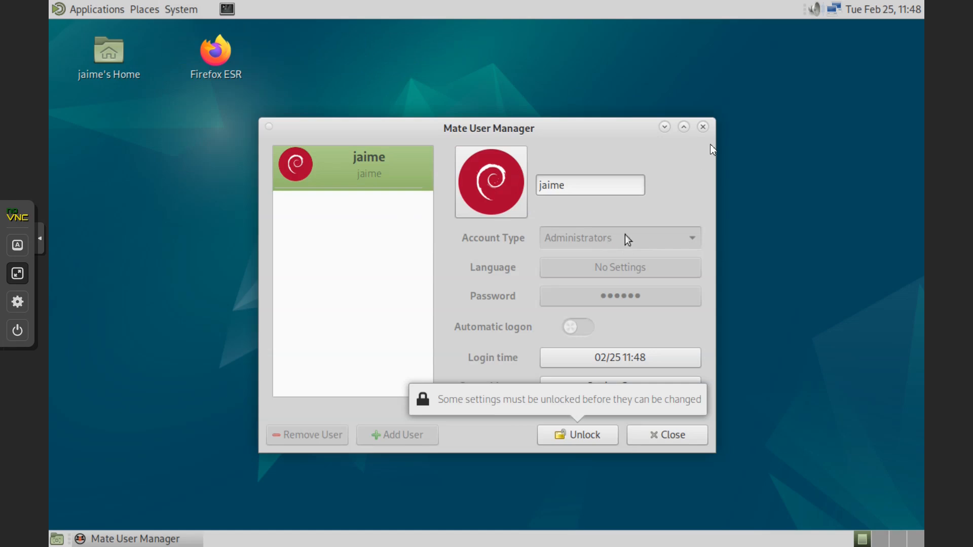
left_click(706, 129)
- Open and close a terminal, then launch Synaptic Package Manager and authenticate with the password
left_click(227, 10)
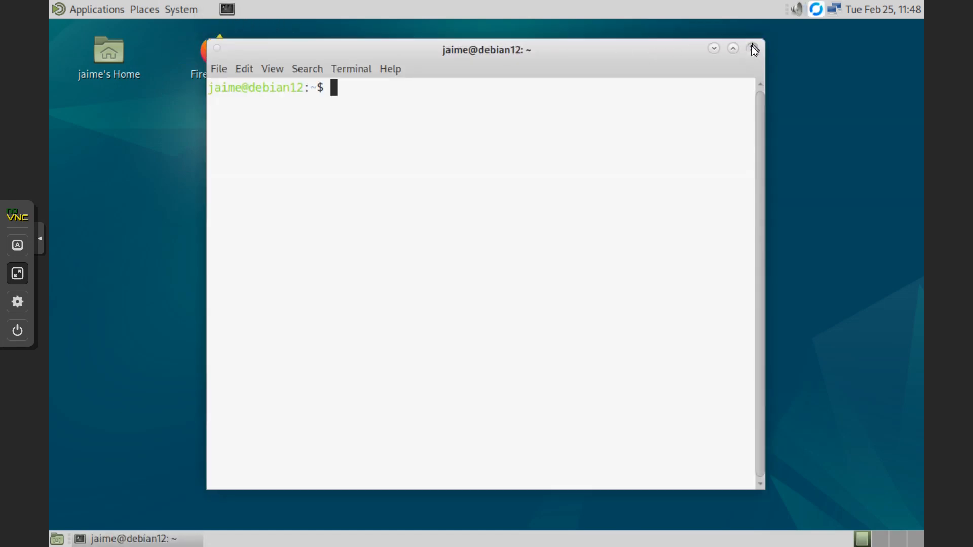
left_click(753, 48)
left_click(181, 9)
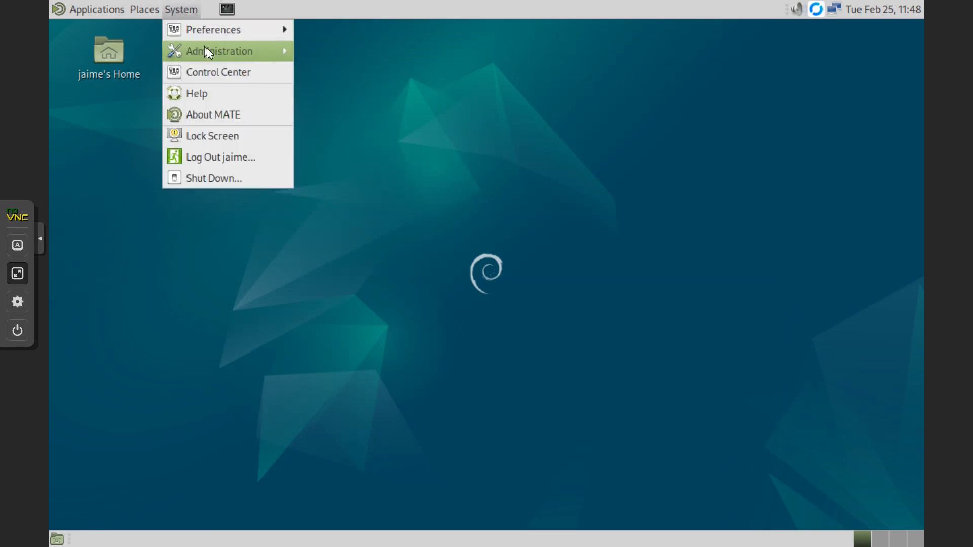
mouse_move(208, 50)
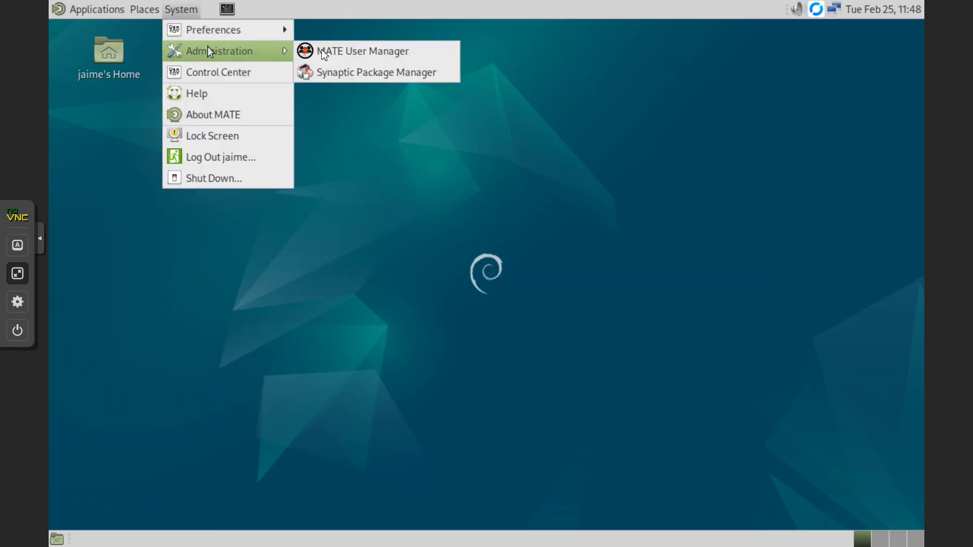
left_click(346, 74)
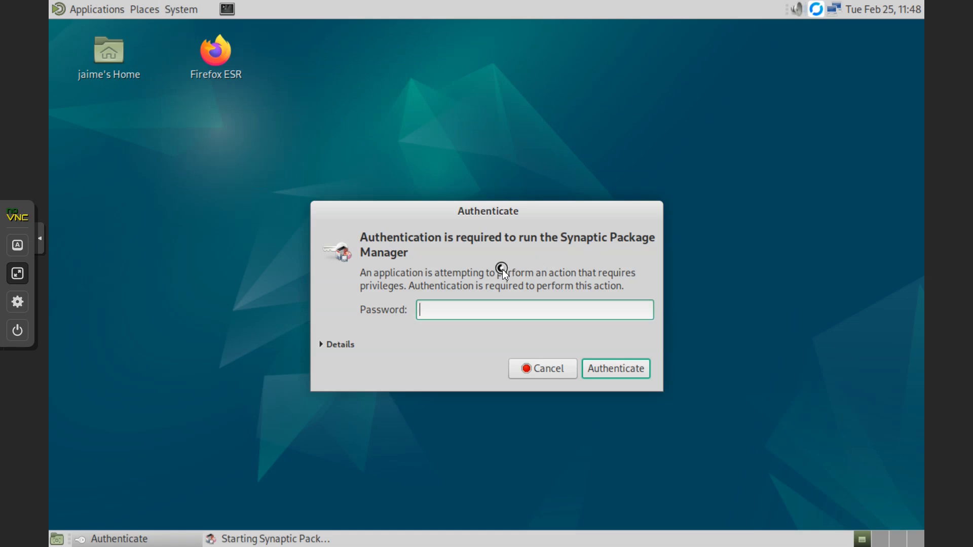
type("•••••••••")
key("Return")
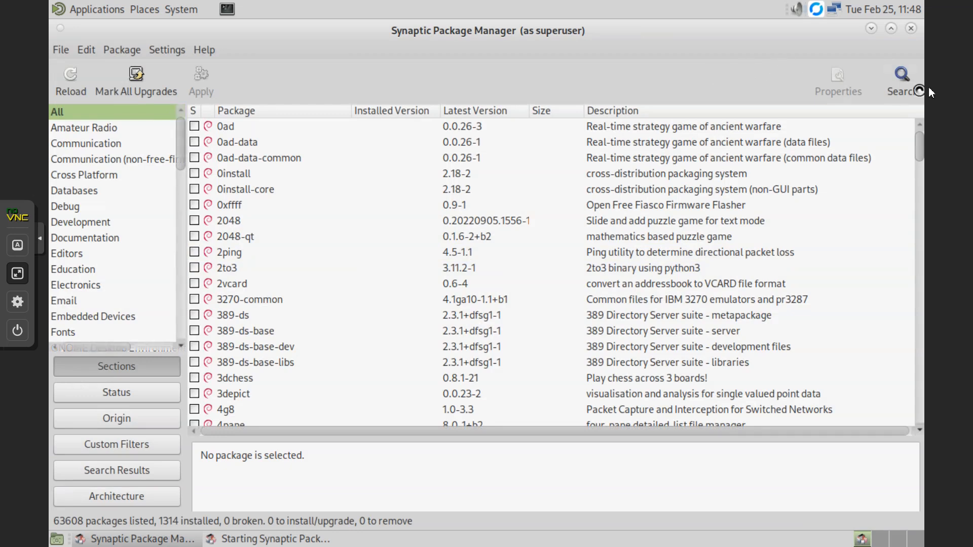
- Search Synaptic packages for 'user', then 'user account', then 'user accounts'
left_click(913, 84)
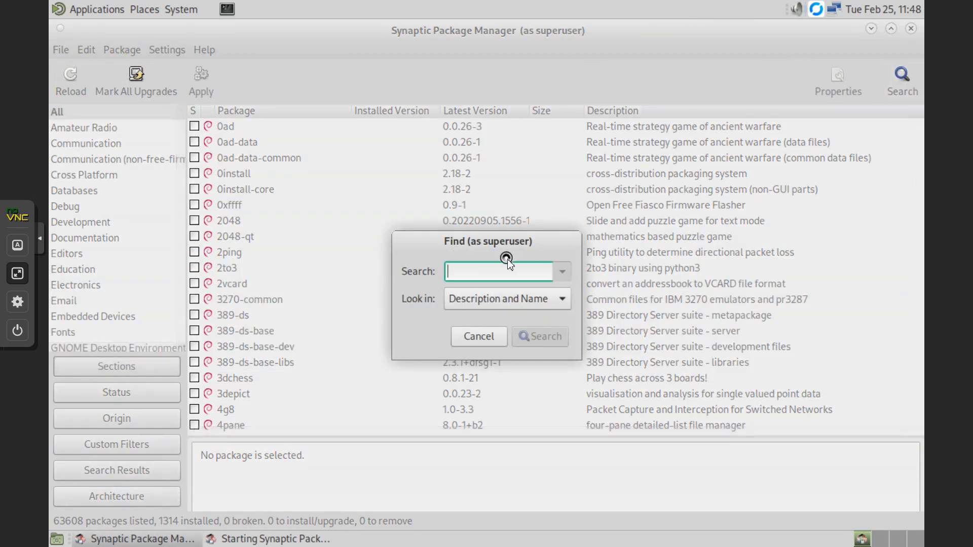
type("user")
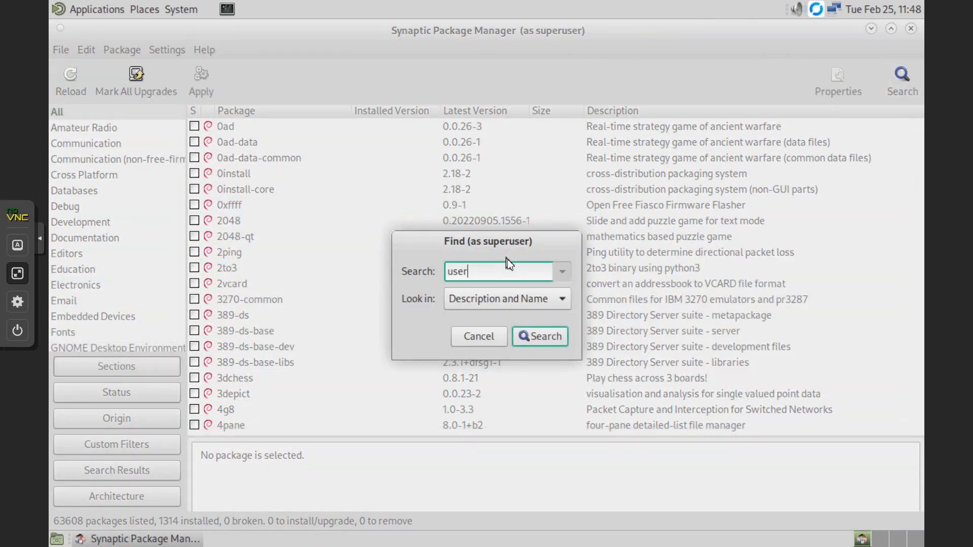
key("Return")
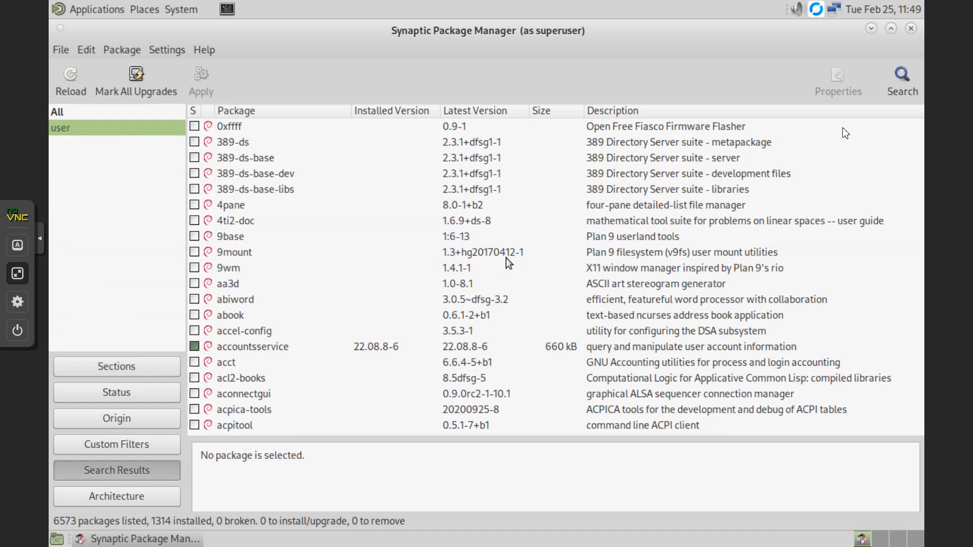
left_click(903, 83)
type("user account")
key("Return")
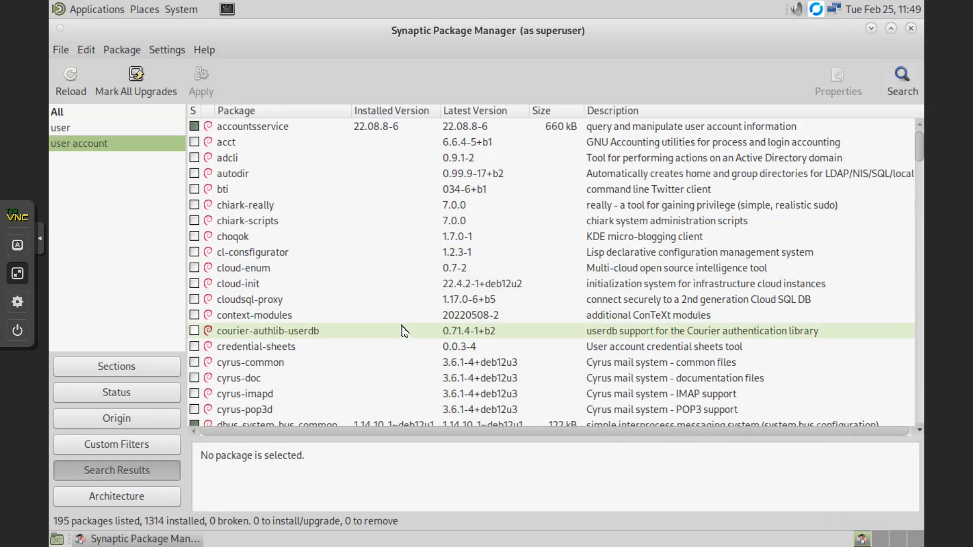
scroll(401, 326, "down", 10)
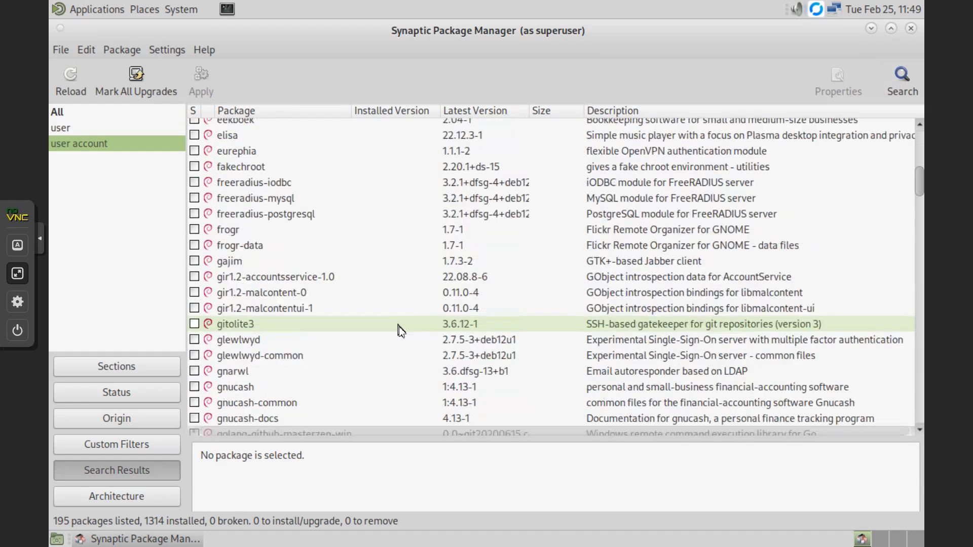
left_click(903, 80)
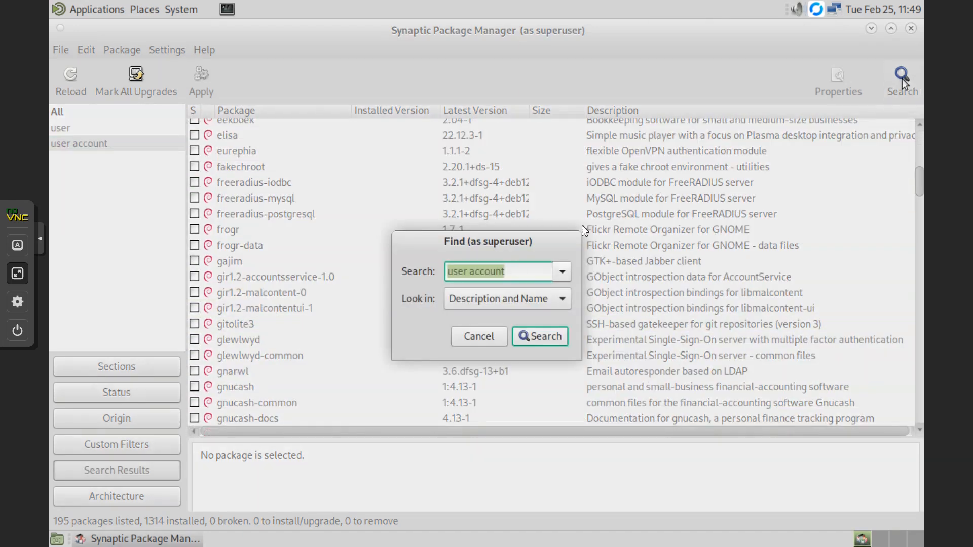
left_click(510, 270)
type("s")
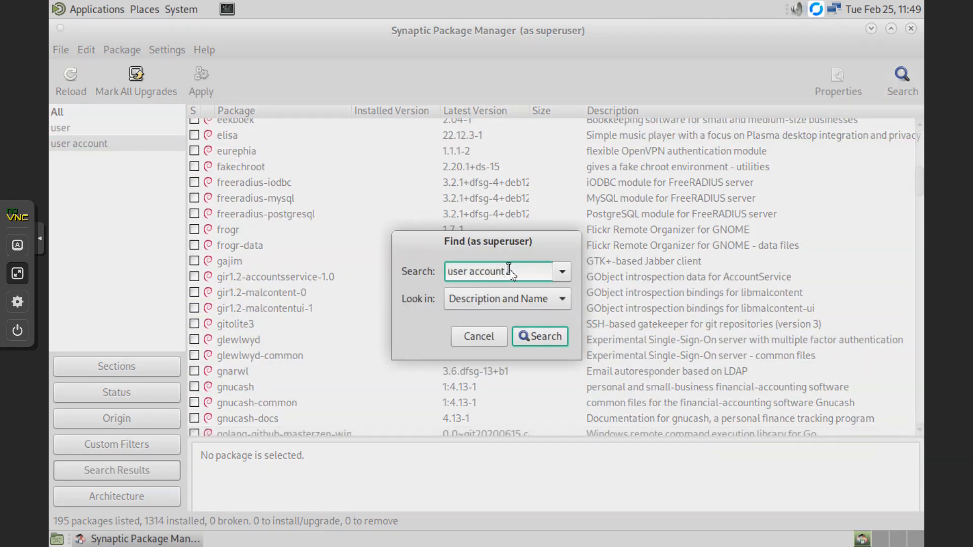
key("Return")
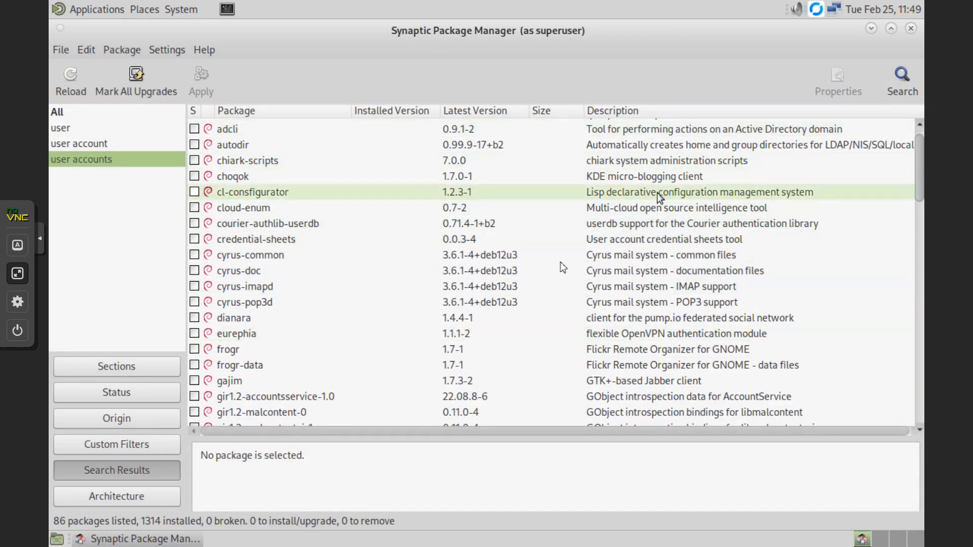
- Search for 'user gui', then 'user manager', scrolling the 297 results
left_click(901, 87)
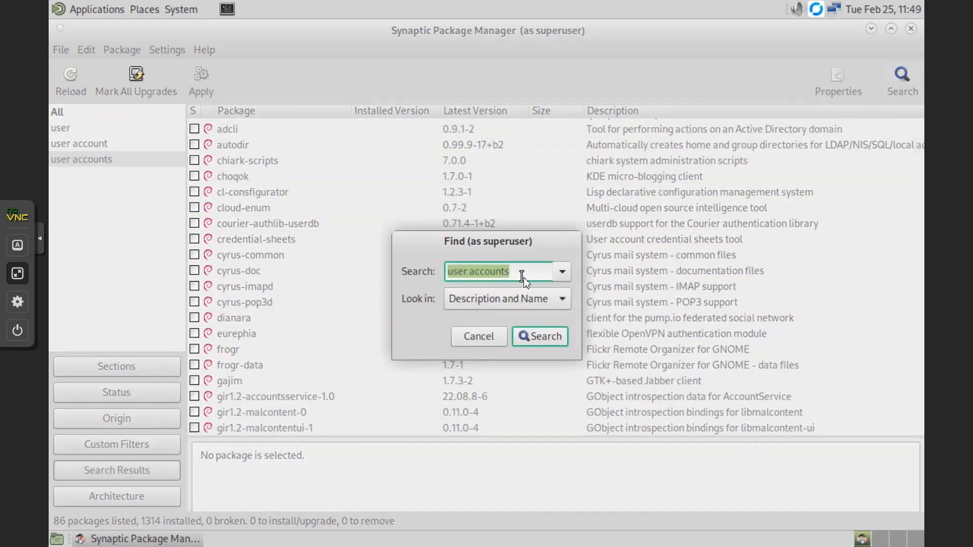
type("user acco")
key("BackSpace")
key("BackSpace")
key("BackSpace")
type("gui")
key("Return")
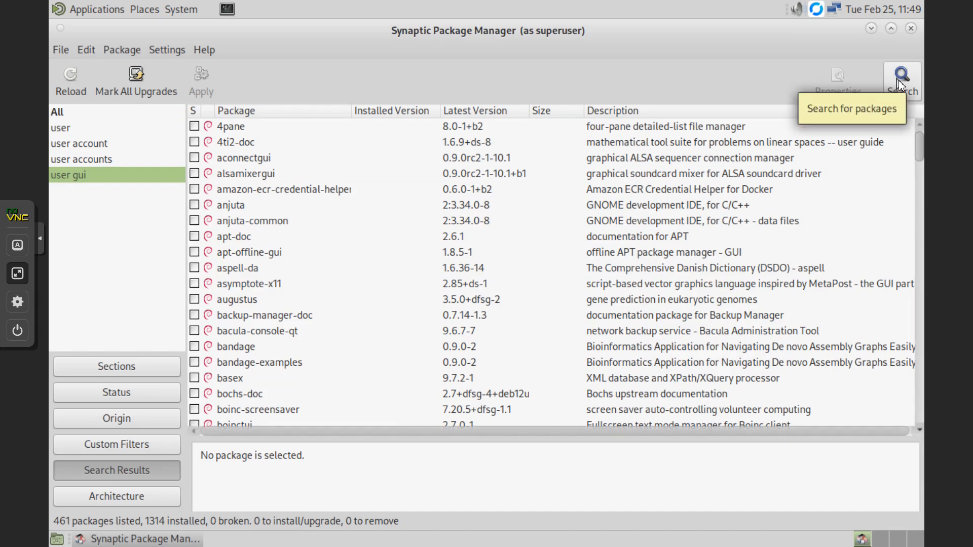
scroll(720, 254, "down", 7)
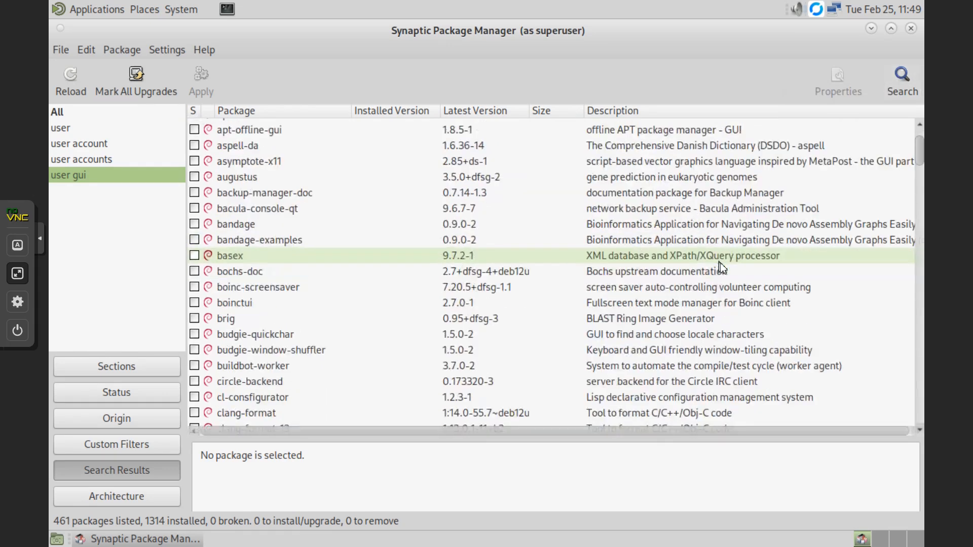
left_click(902, 81)
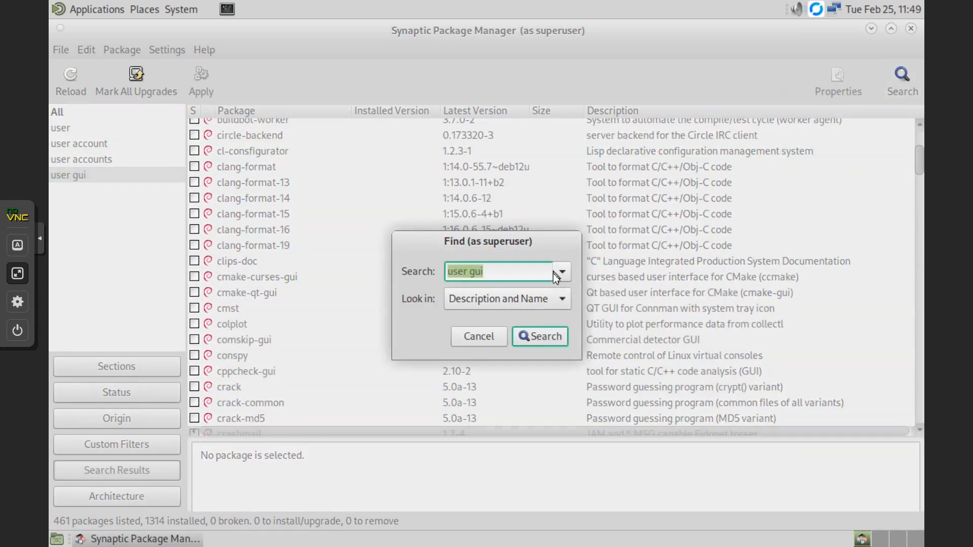
type("user manager")
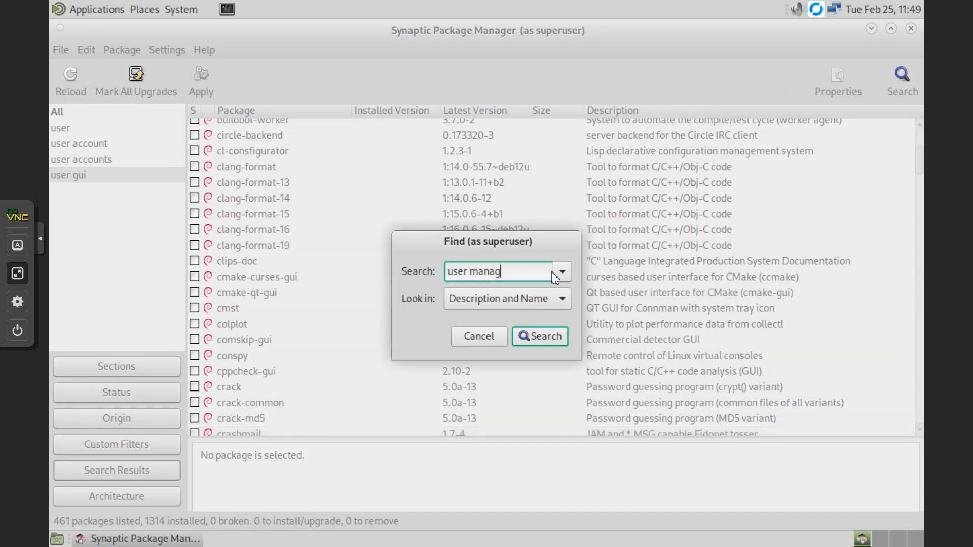
key("Return")
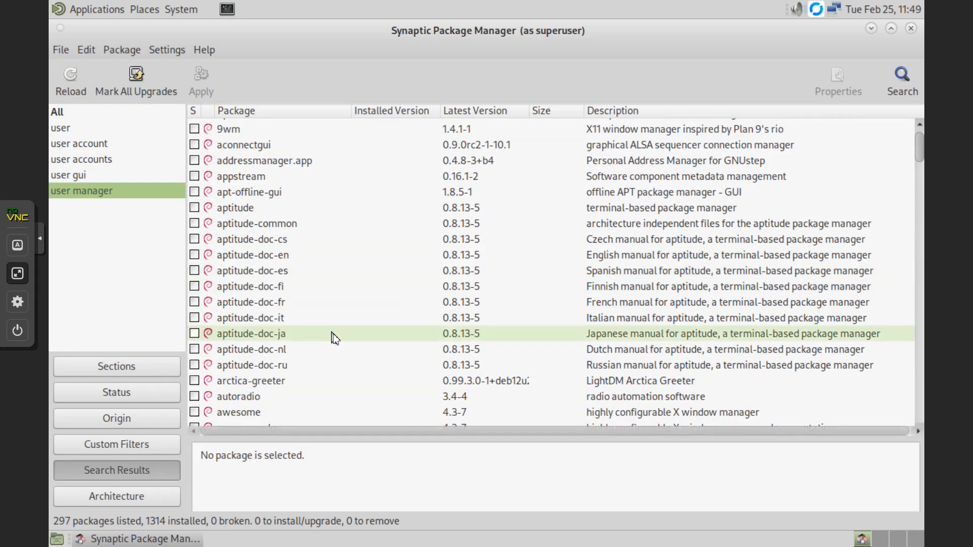
scroll(334, 339, "down", 15)
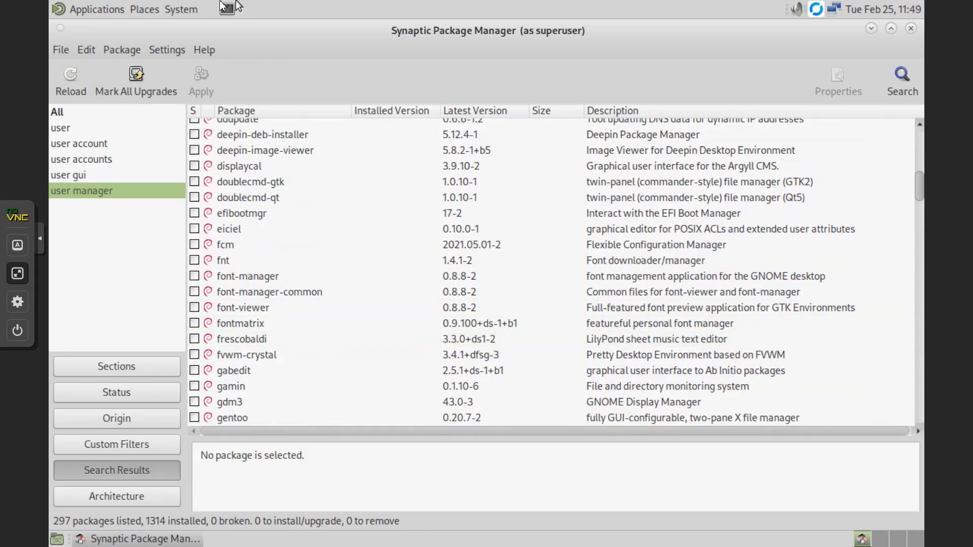
- Open the System administration menu and dismiss it without launching anything
left_click(175, 9)
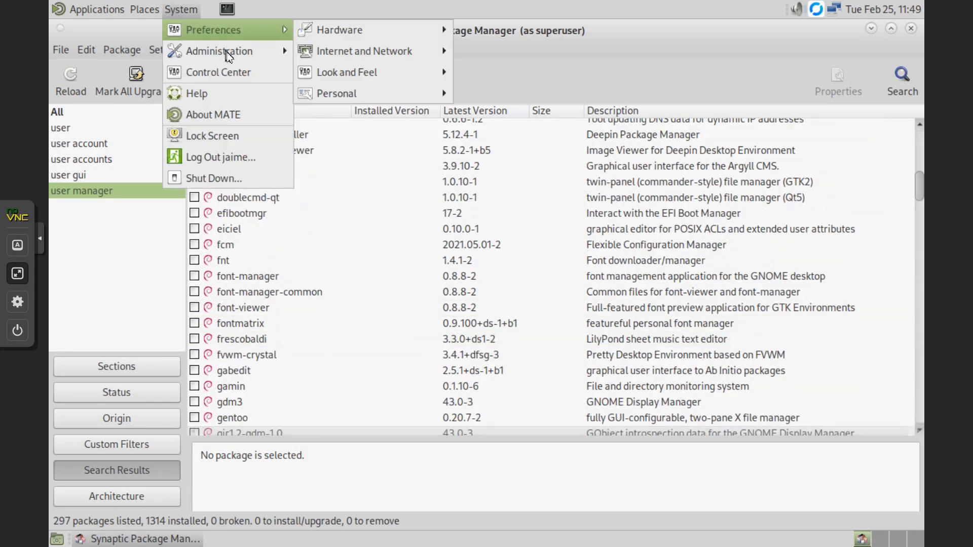
mouse_move(255, 49)
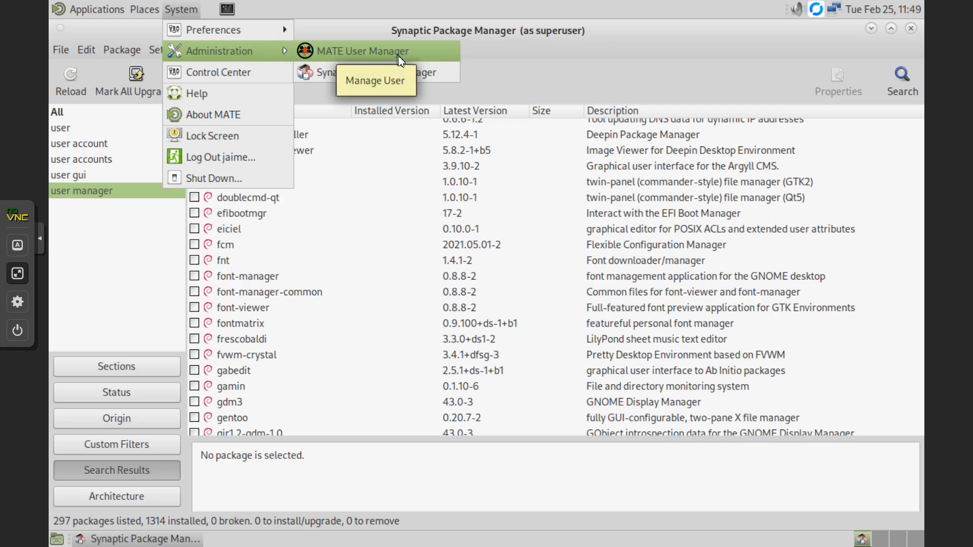
left_click(544, 57)
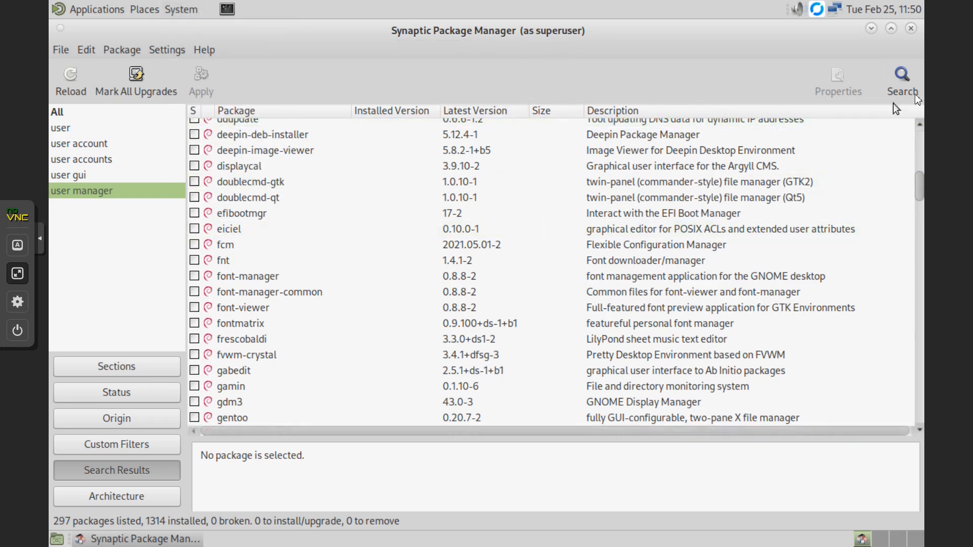
- Search Synaptic packages for 'mate user' and scroll the 225 results
left_click(903, 82)
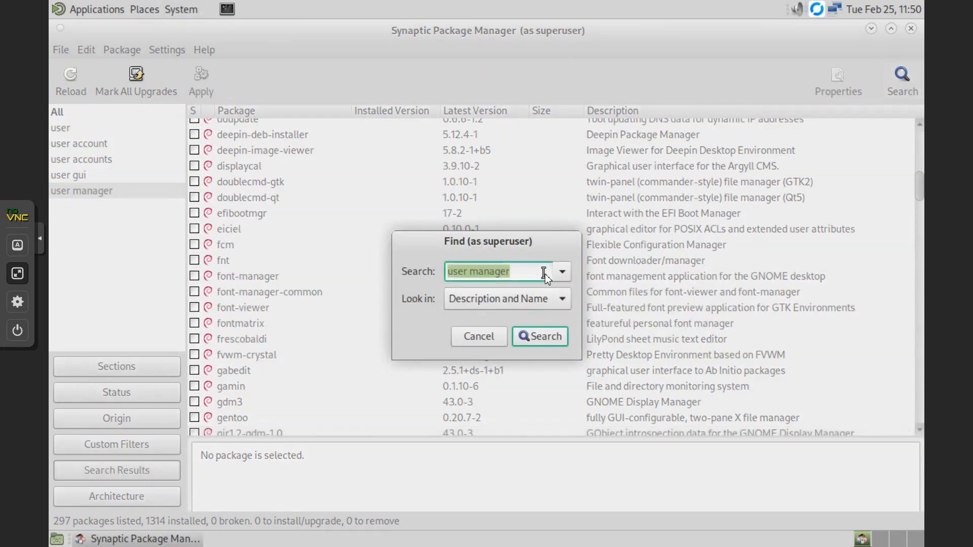
type("mater")
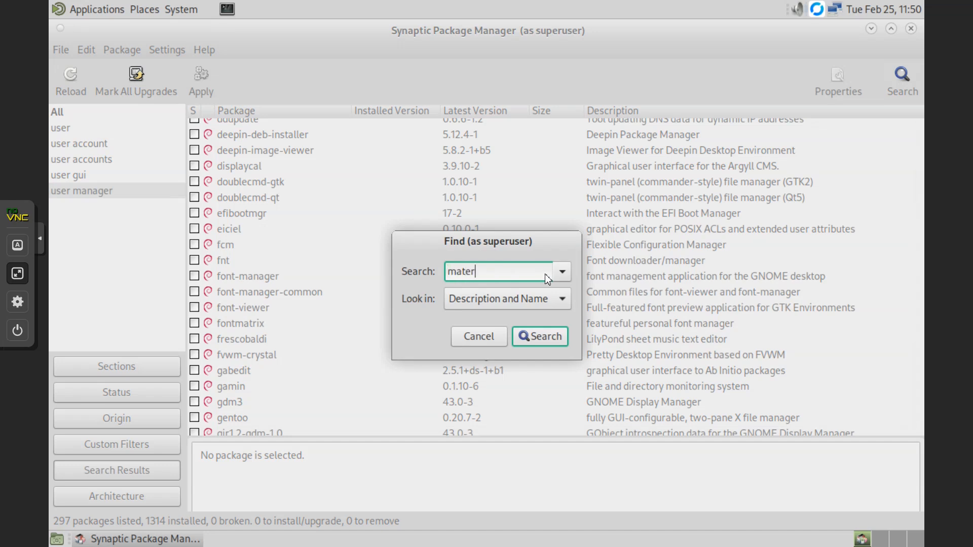
type("user")
key("Return")
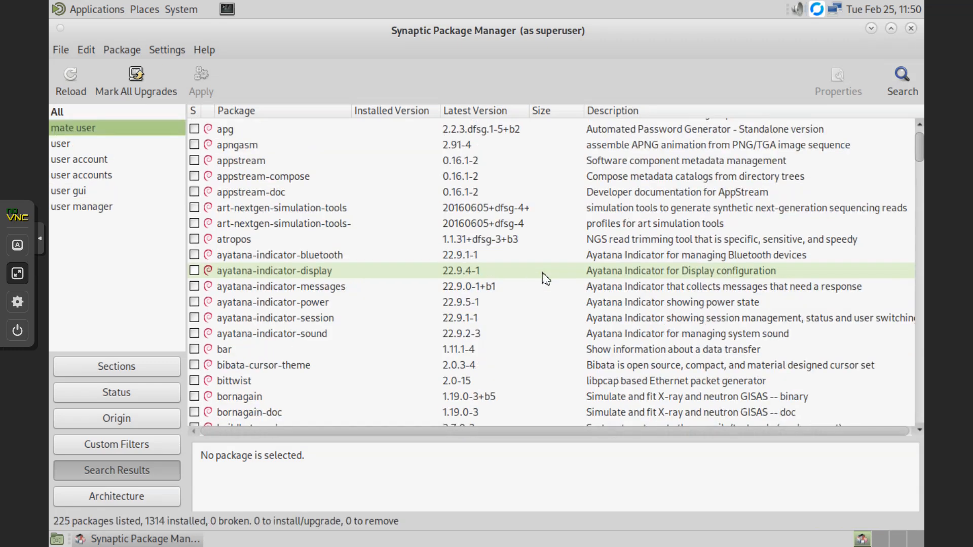
scroll(448, 299, "down", 5)
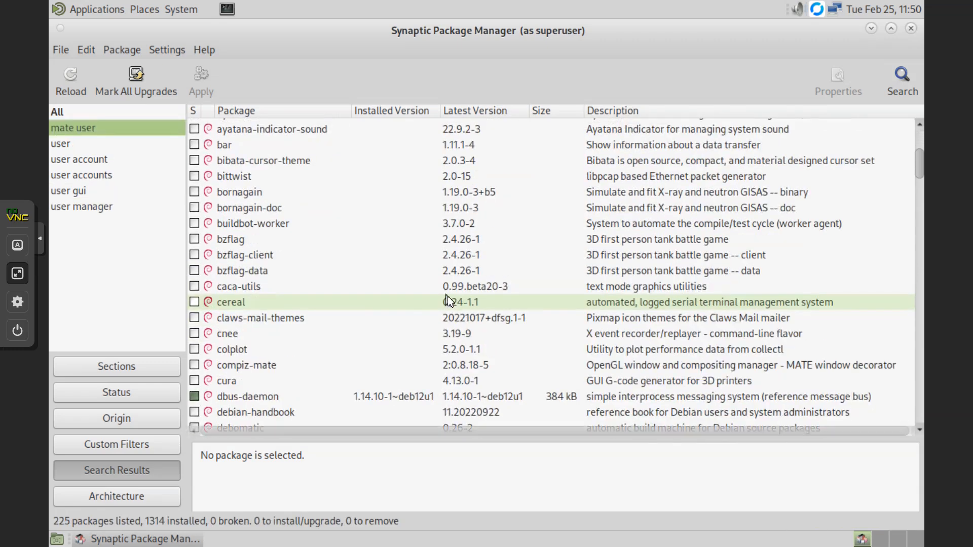
scroll(448, 299, "down", 3)
scroll(251, 268, "up", 8)
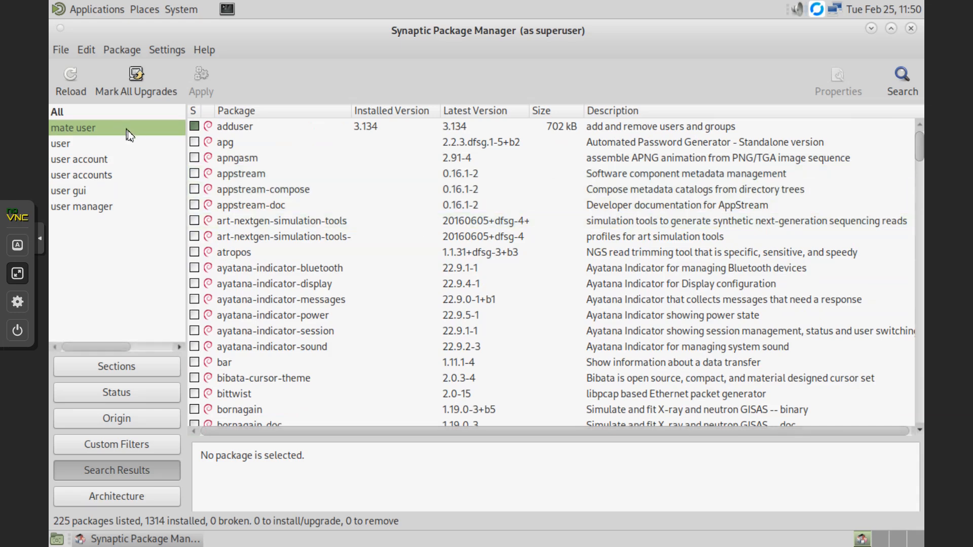
- Check that mate-user-admin 1.7.0-1 (MATE User Manager) shows as installed, then open System > Administration
mouse_move(922, 146)
left_mouse_down()
mouse_move(922, 193)
mouse_move(922, 146)
left_mouse_up()
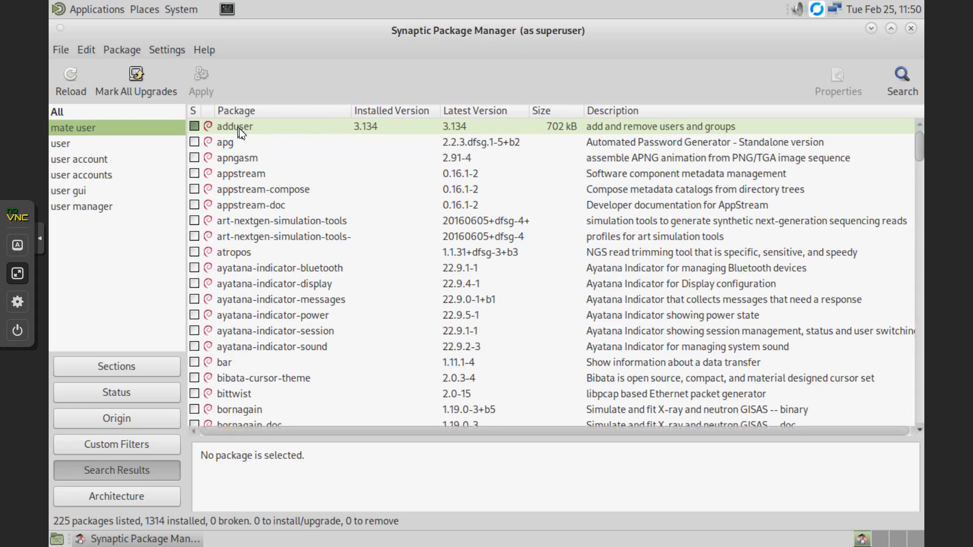
scroll(578, 281, "down", 3)
scroll(525, 254, "up", 3)
scroll(618, 304, "down", 6)
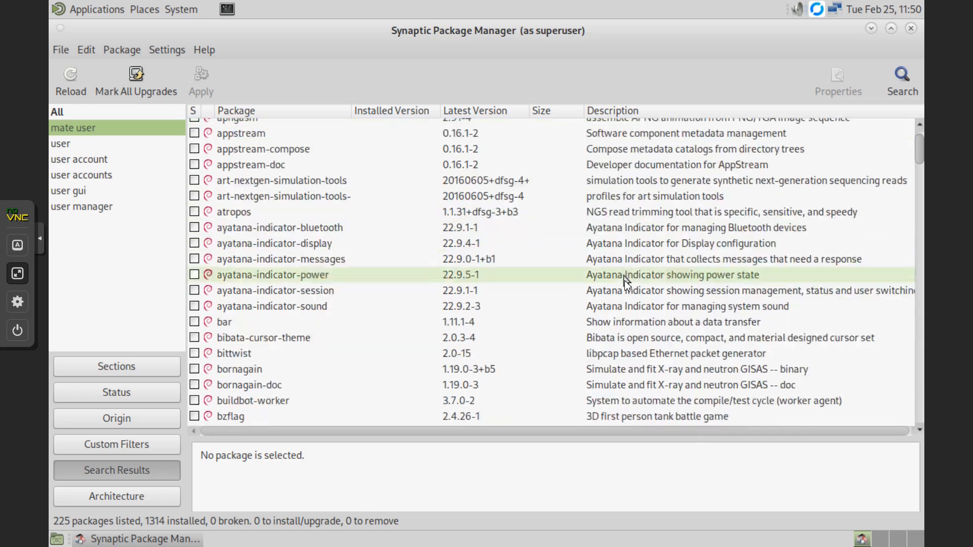
scroll(618, 304, "down", 5)
scroll(628, 304, "down", 20)
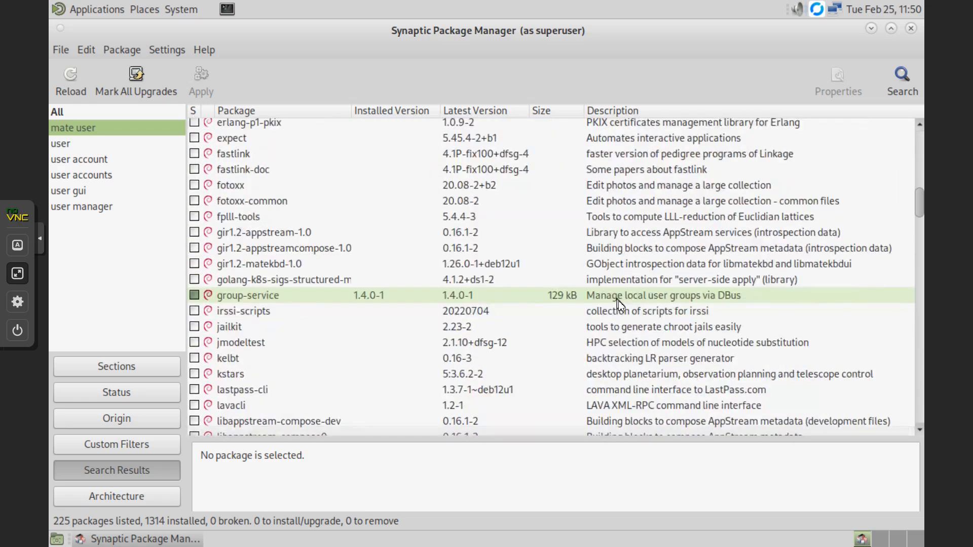
scroll(659, 310, "down", 12)
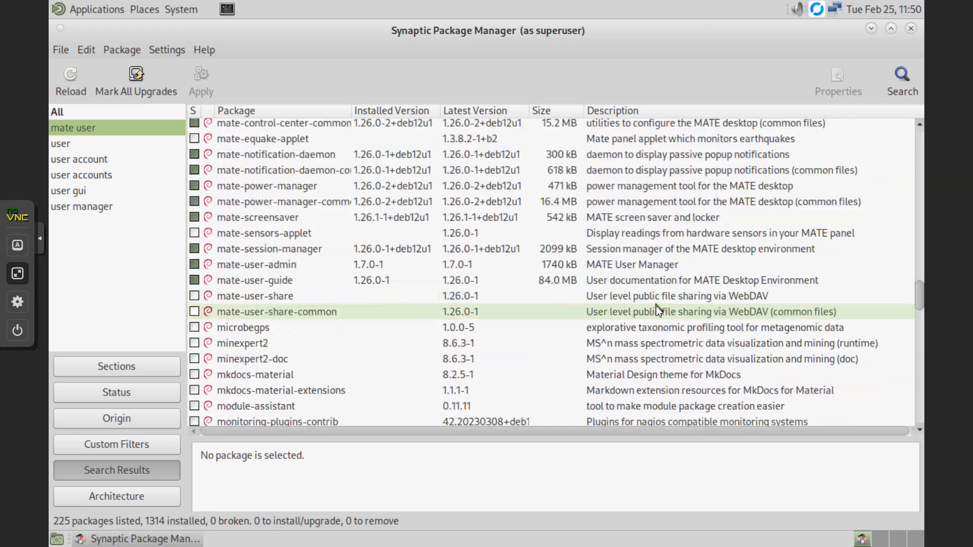
scroll(655, 310, "up", 2)
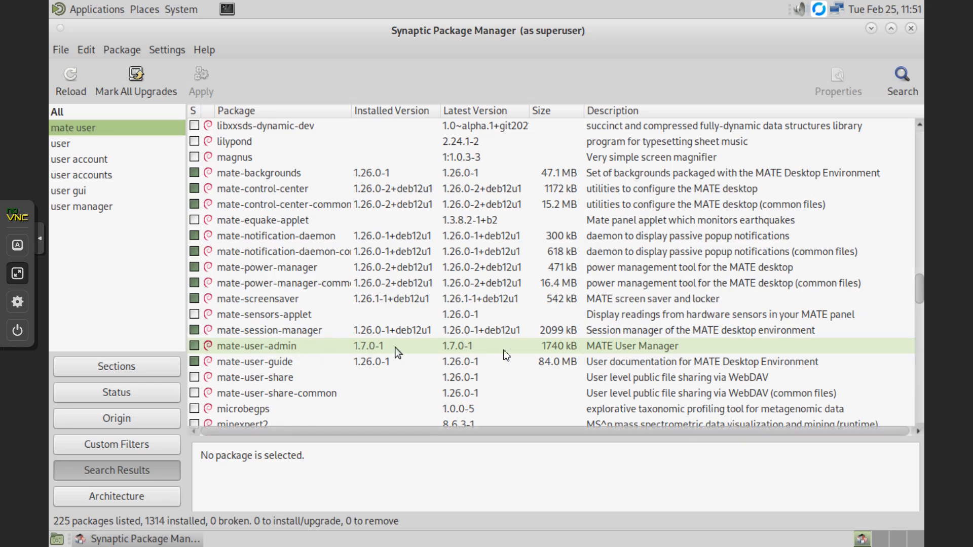
left_click(181, 9)
mouse_move(213, 51)
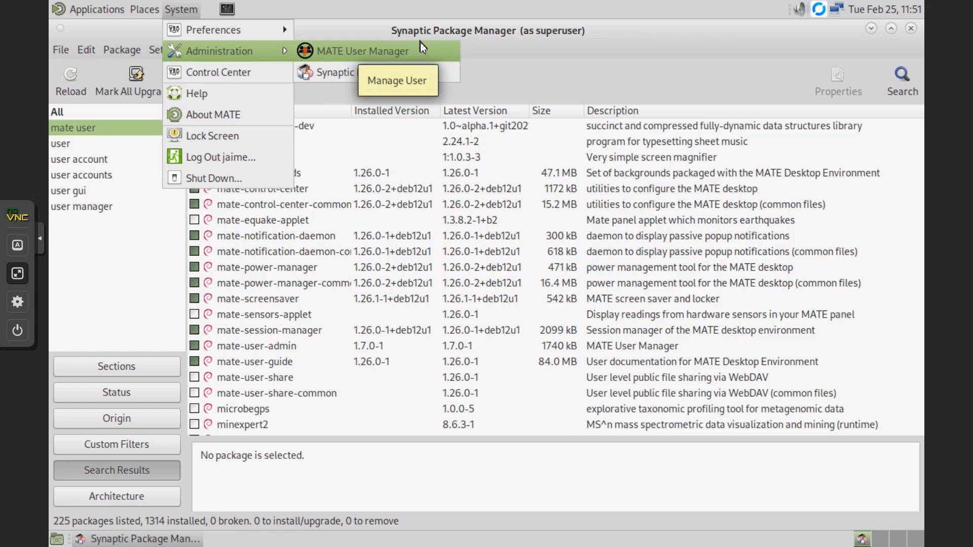
- Open MATE User Manager to review the single administrator account, then close it and Synaptic
left_click(384, 50)
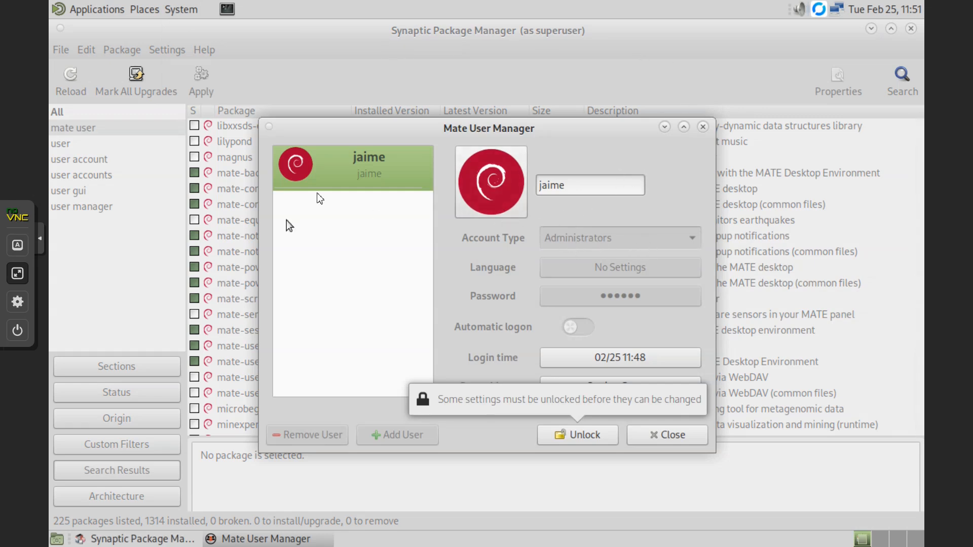
left_click(702, 128)
left_click(910, 30)
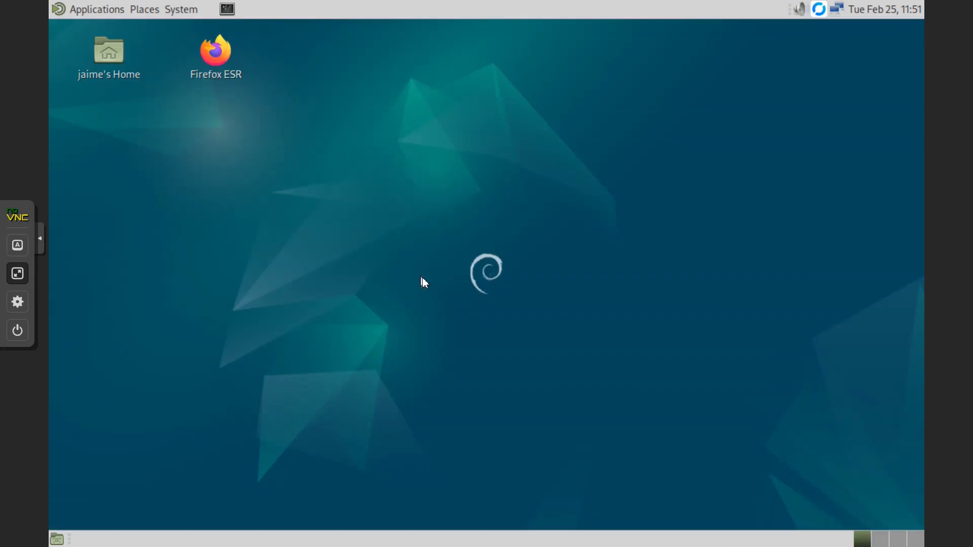
- In a new terminal, run sudo apt install -fy ./rustdesk-1.3.8-x86_64.deb with the admin password
left_click(228, 10)
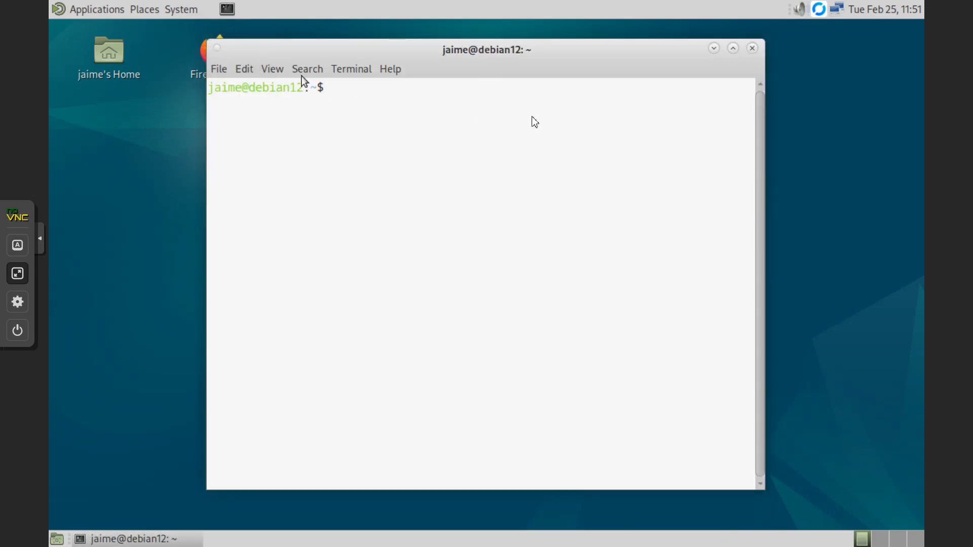
type("sudo apt install -fy ./rustdesk-1.3.8-x86_64.deb")
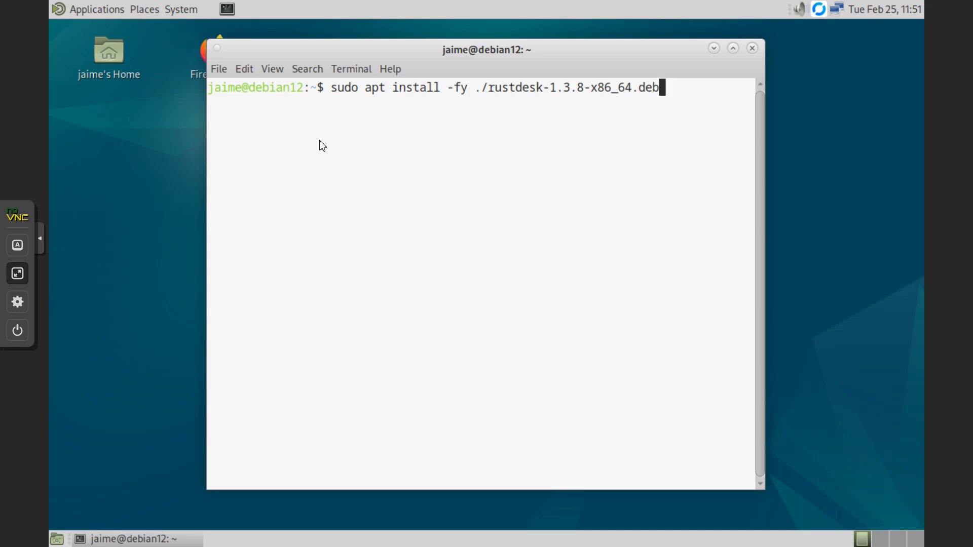
key("Return")
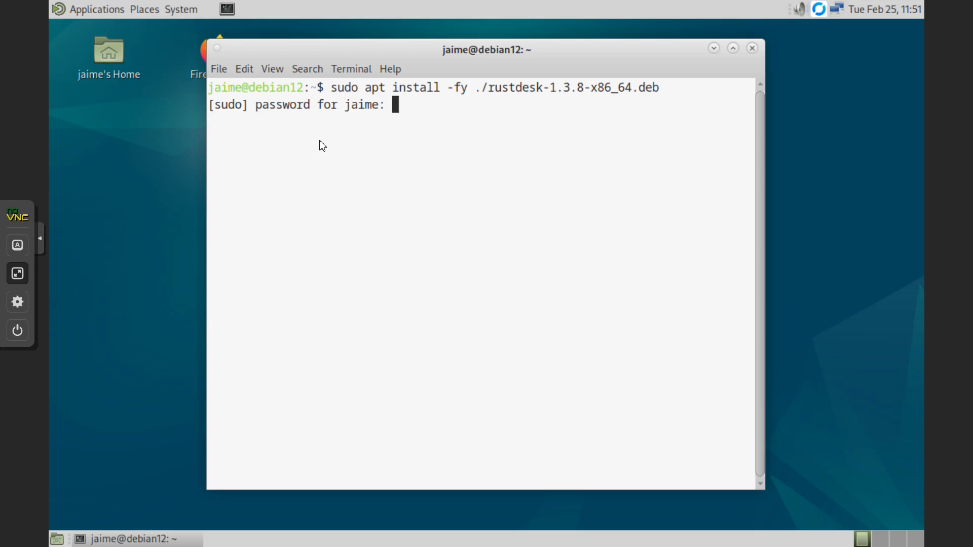
key("Return")
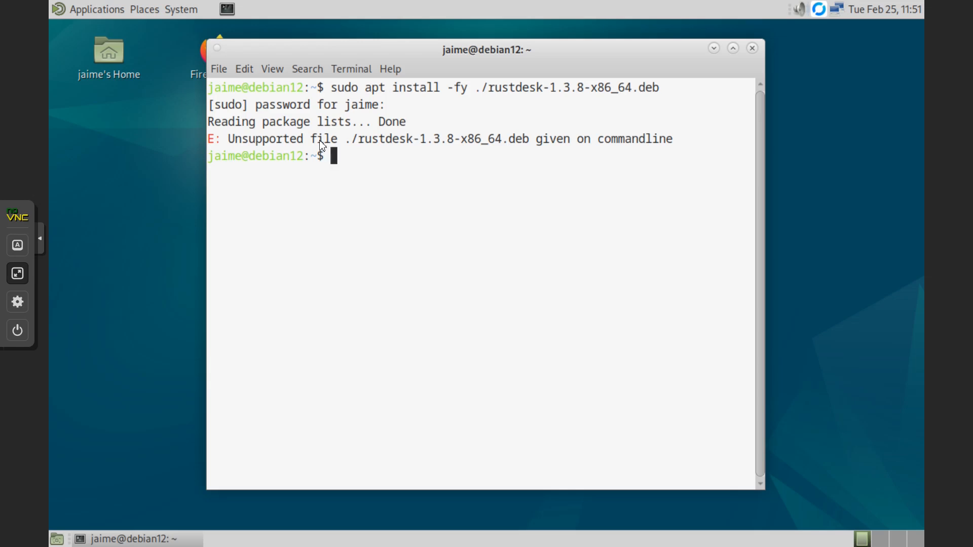
- List the home folders, change into Downloads and list its files
type("dir")
key("Return")
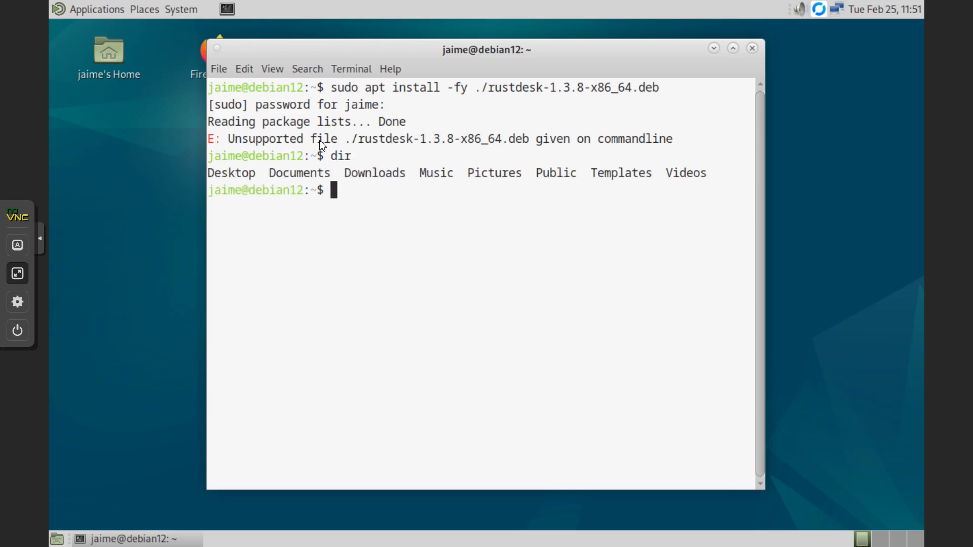
type("cd D")
key("Tab")
key("Tab")
type("dir")
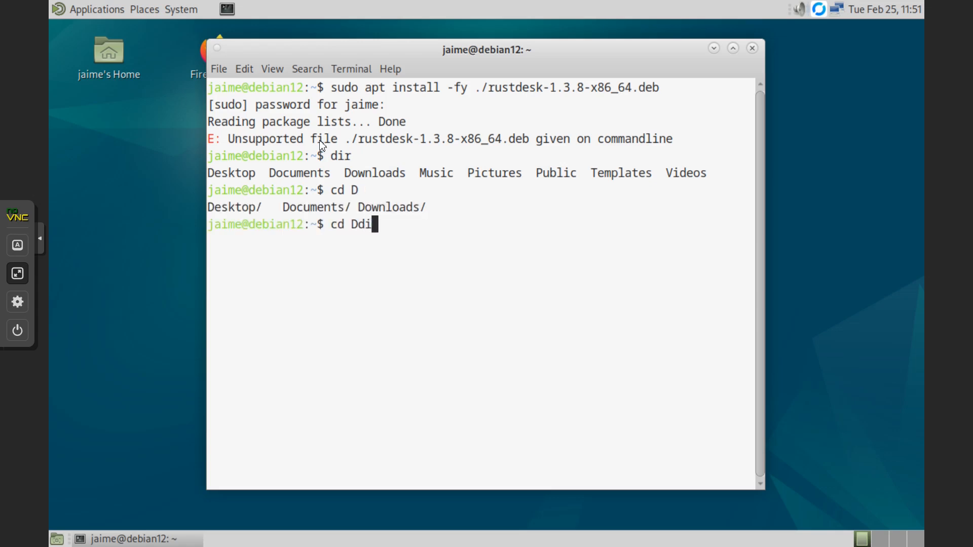
key("BackSpace")
key("BackSpace")
key("BackSpace")
key("BackSpace")
key("BackSpace")
key("BackSpace")
key("BackSpace")
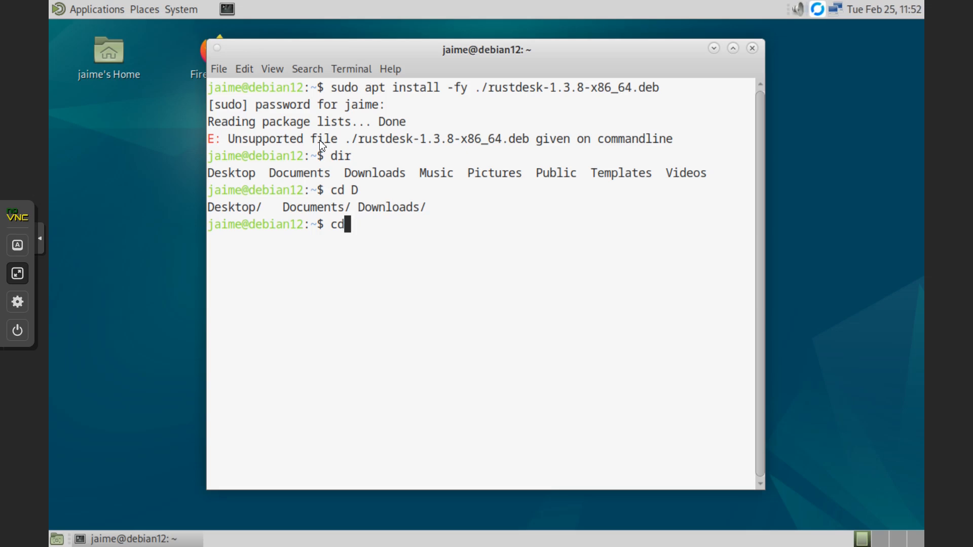
type("dir")
key("Return")
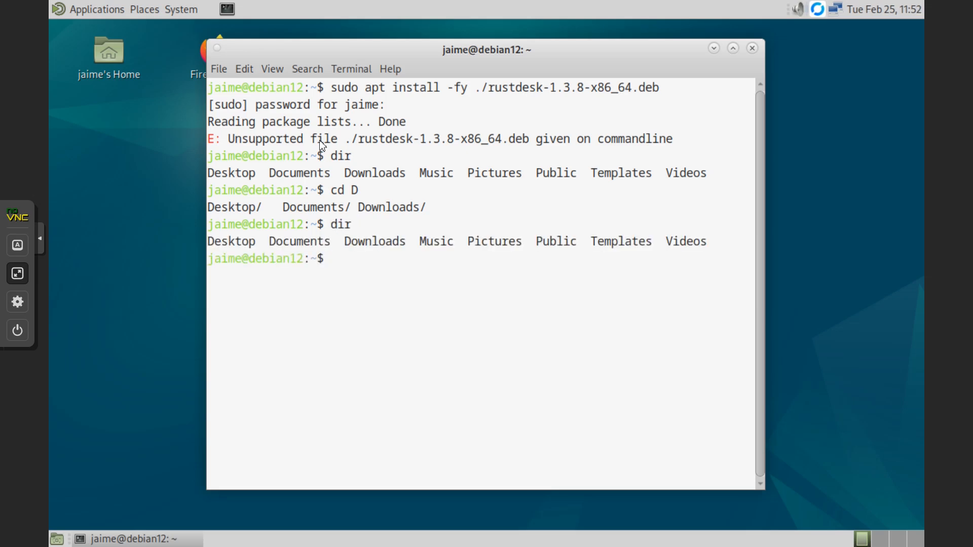
type("cd Dow")
key("Tab")
key("Return")
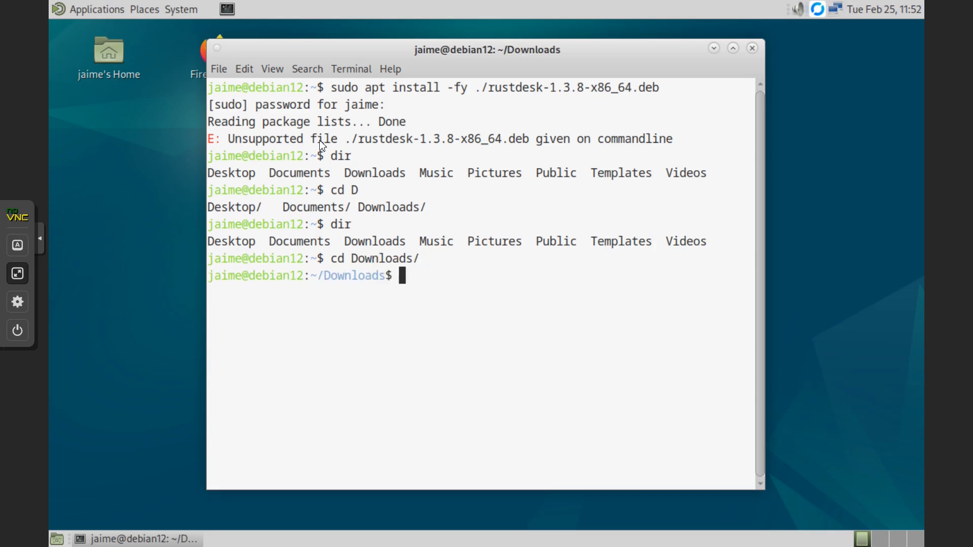
type("dir")
key("Return")
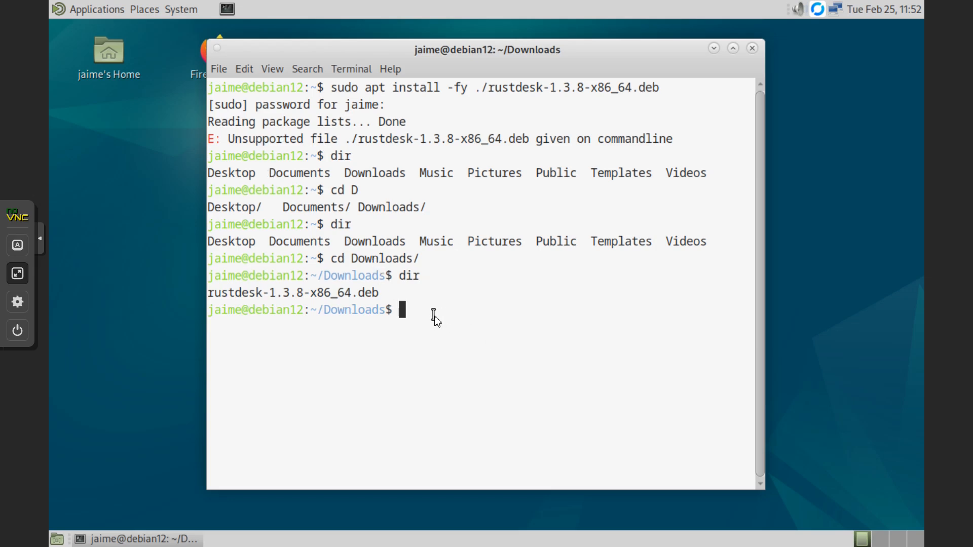
- Rerun the RustDesk install from Downloads, which reports 1.3.8 is already newest, and minimize the terminal
key("Up")
key("Up")
key("Up")
key("Up")
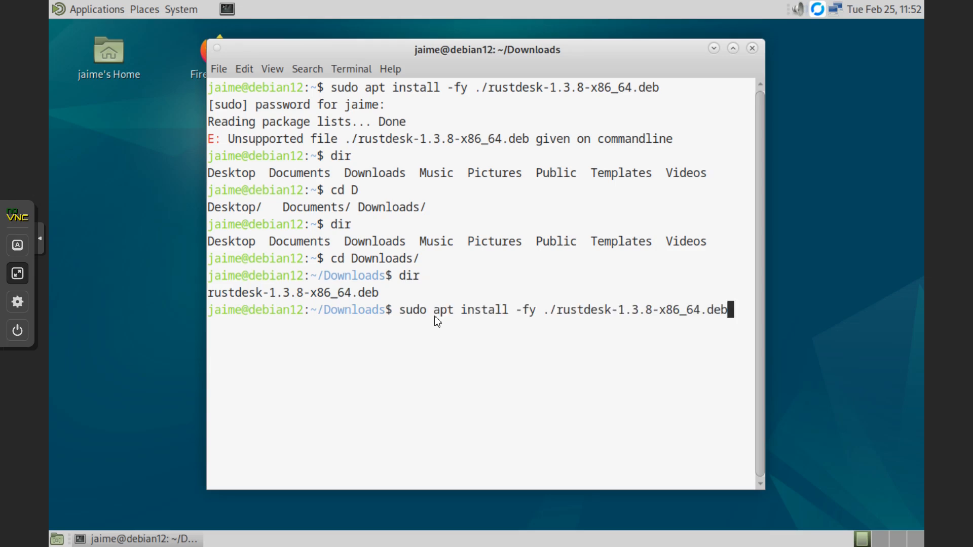
key("Return")
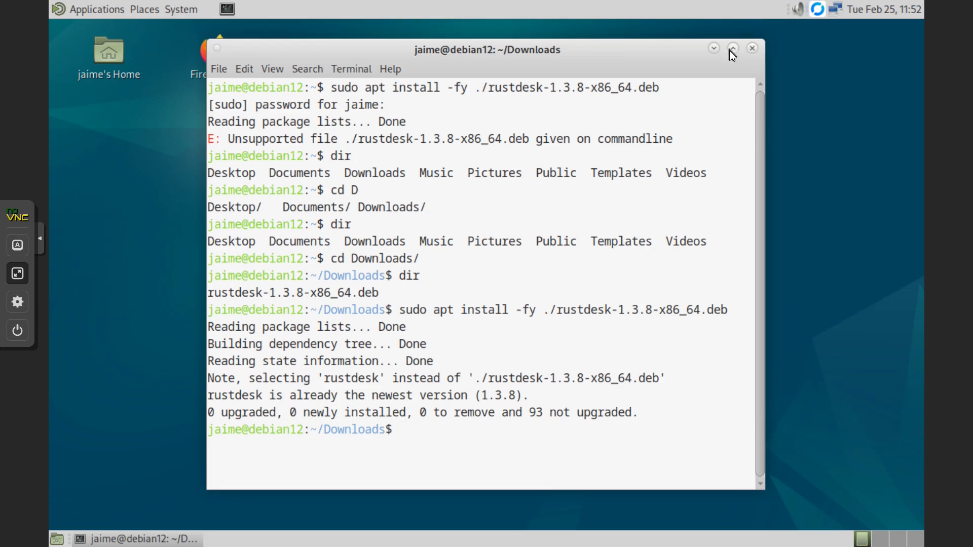
left_click(714, 49)
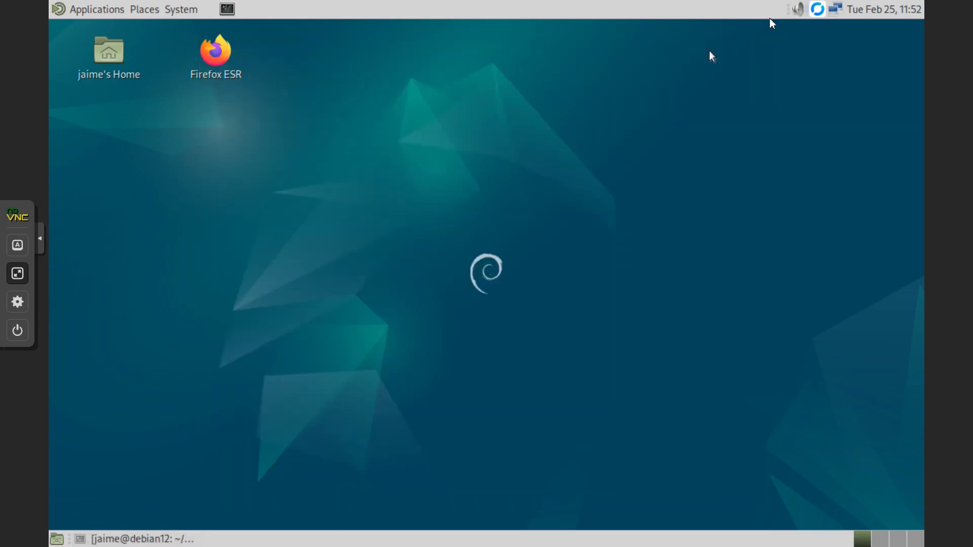
- Open RustDesk's main window from its tray icon and regenerate the one-time password twice
left_click(818, 10)
left_click(837, 31)
left_click(818, 9)
left_click(819, 11)
left_click(823, 28)
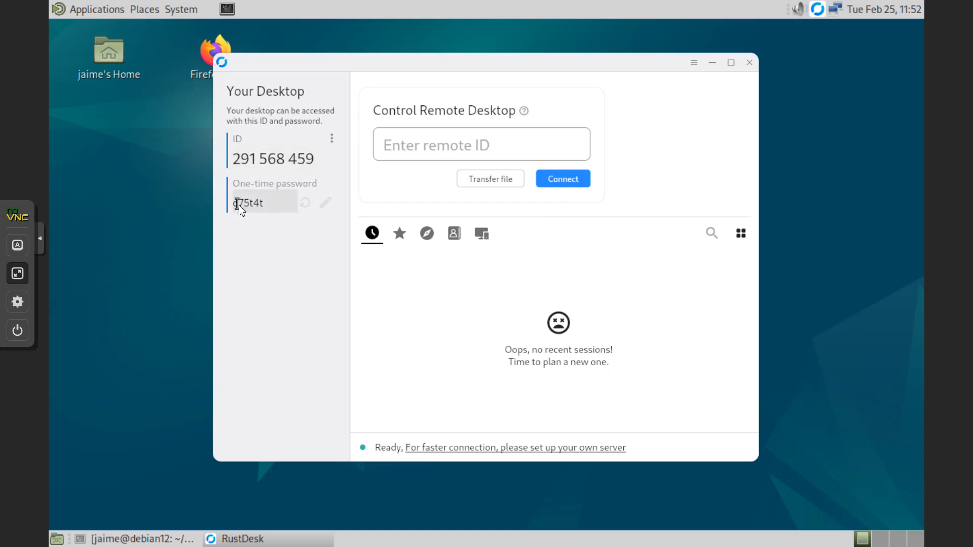
left_click(304, 206)
left_click(305, 205)
- Open RustDesk's settings and look through the Security page's permissions
left_click(694, 63)
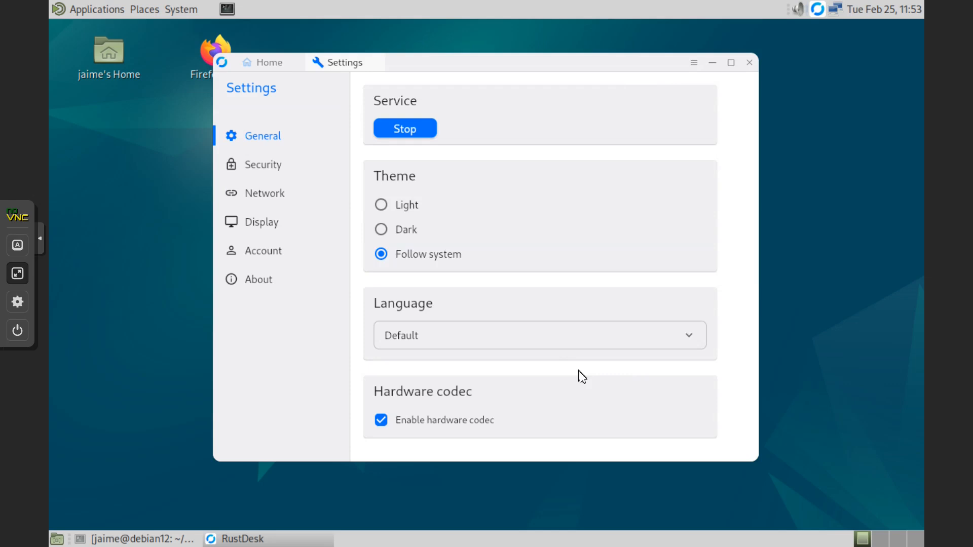
scroll(581, 376, "down", 10)
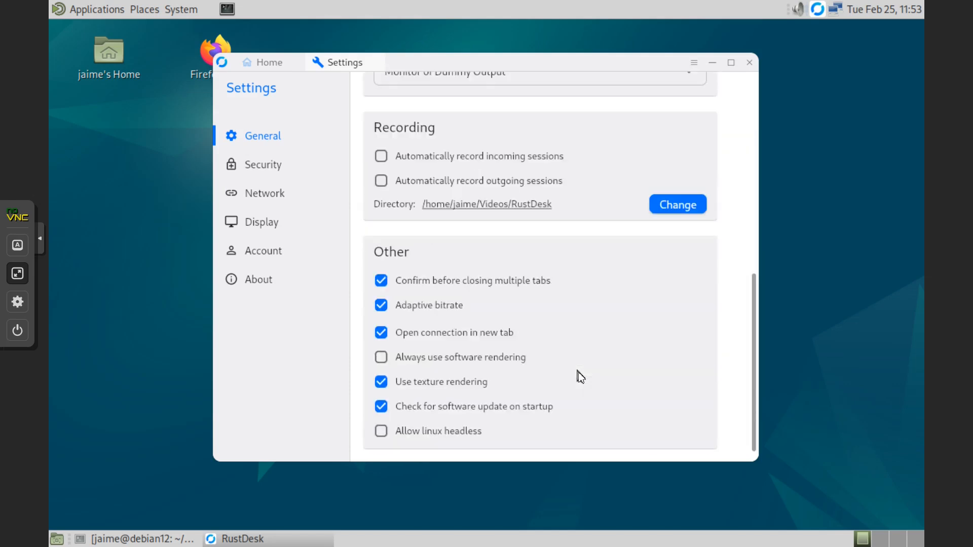
scroll(572, 380, "up", 7)
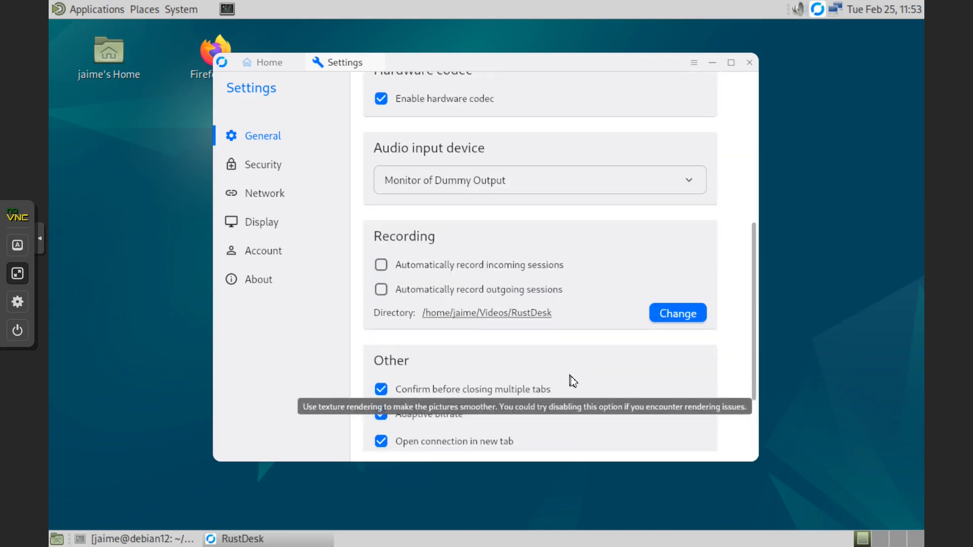
scroll(572, 380, "up", 3)
left_click(277, 170)
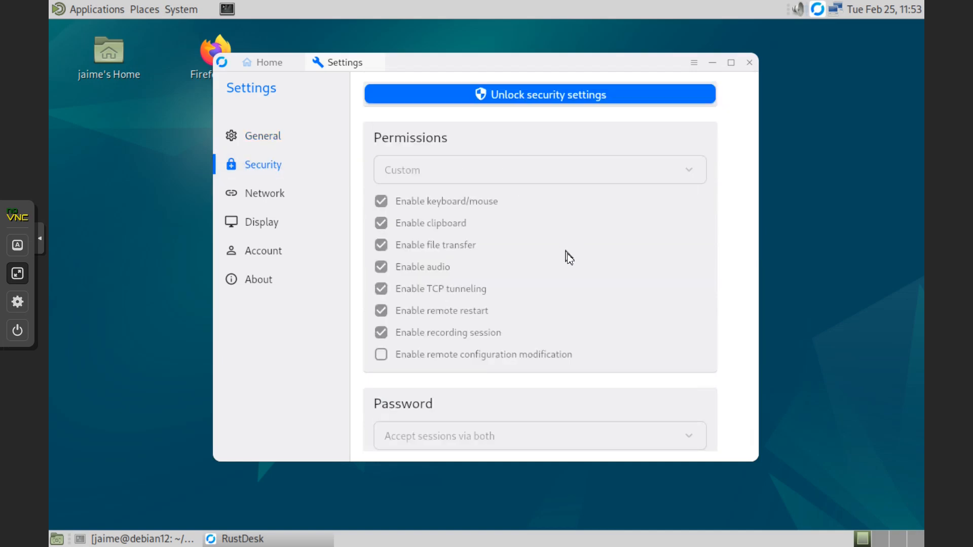
scroll(566, 254, "down", 1)
scroll(569, 260, "down", 4)
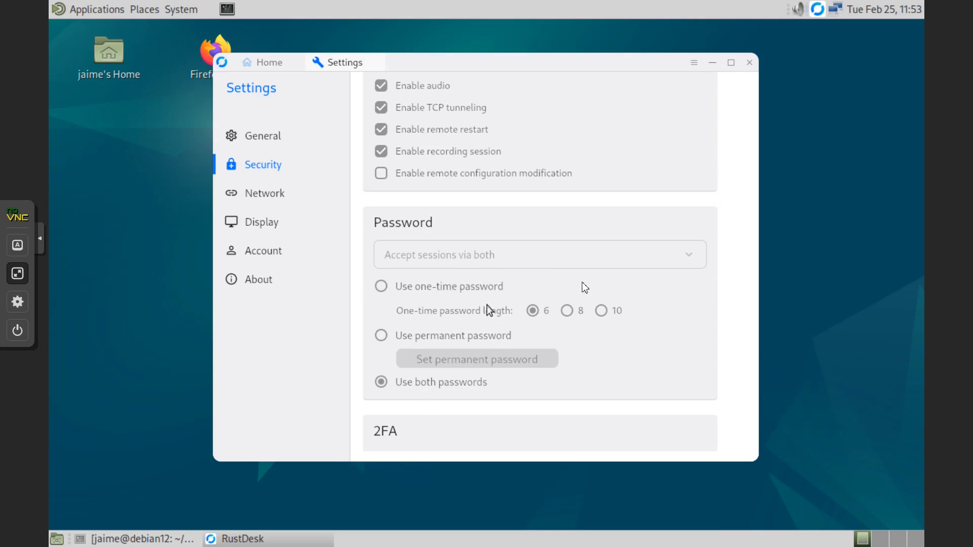
scroll(479, 388, "down", 3)
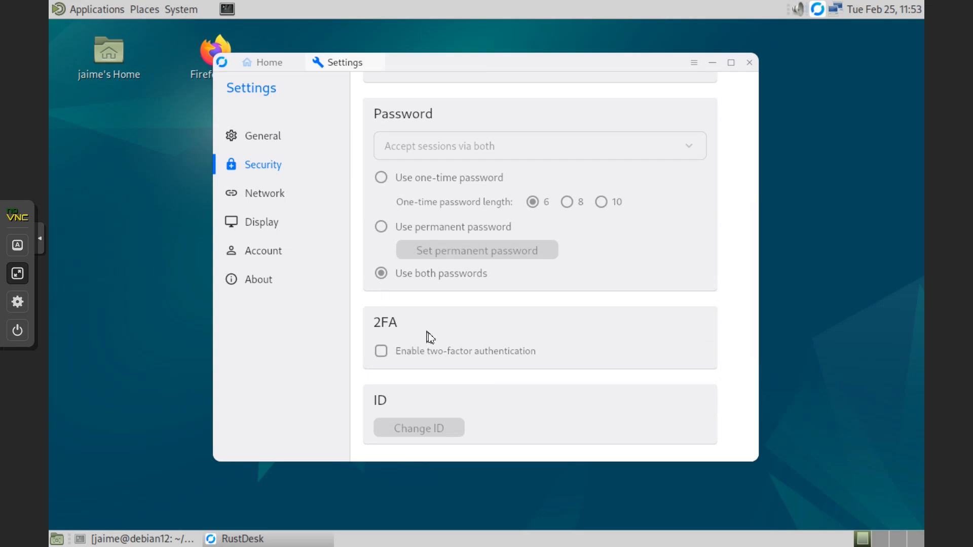
scroll(557, 342, "down", 4)
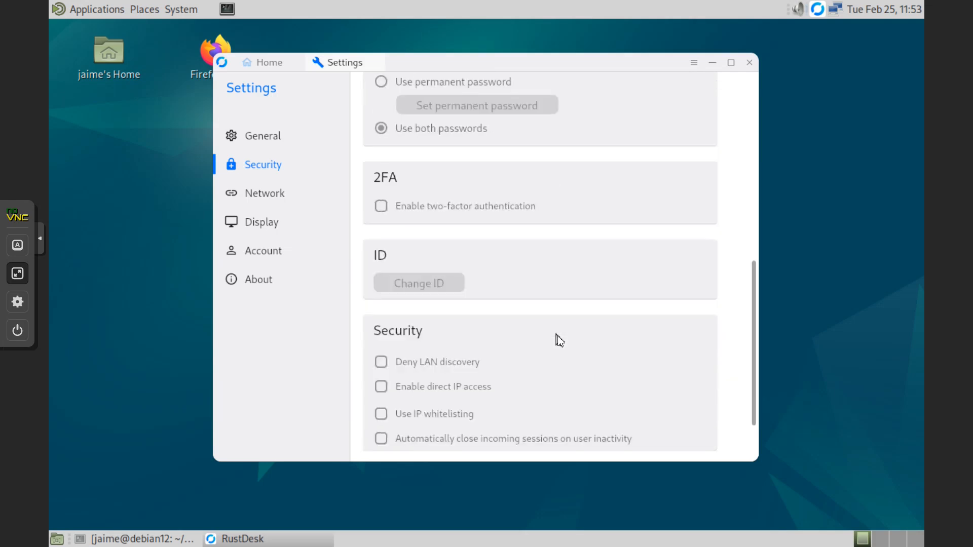
scroll(552, 357, "down", 3)
scroll(547, 360, "up", 9)
scroll(544, 362, "up", 4)
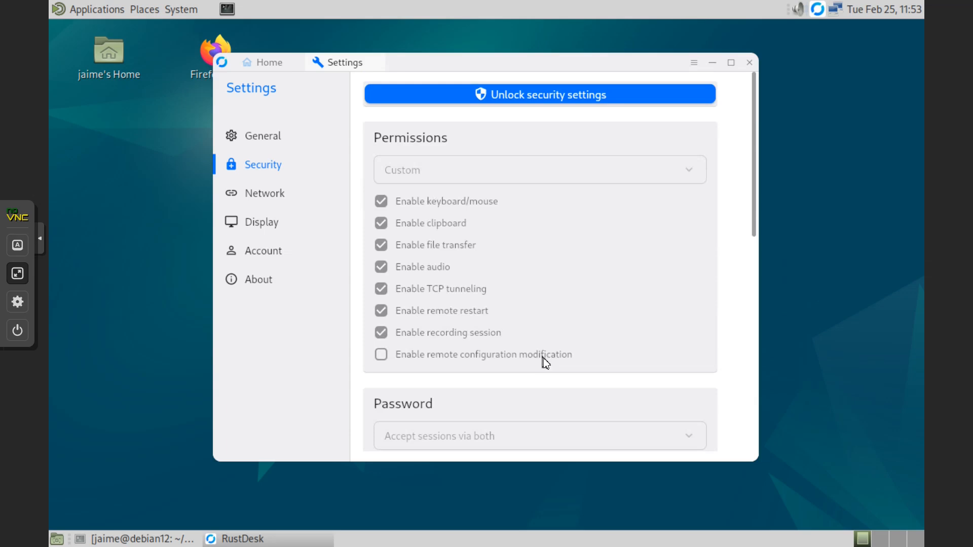
- Cancel unlocking the security settings, return to General, and close Settings and the RustDesk window
left_click(542, 101)
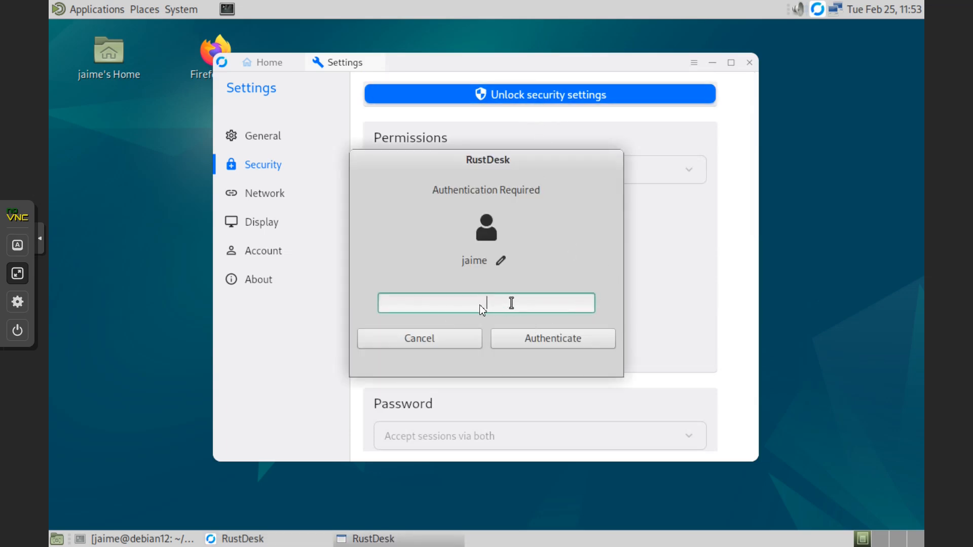
left_click(457, 342)
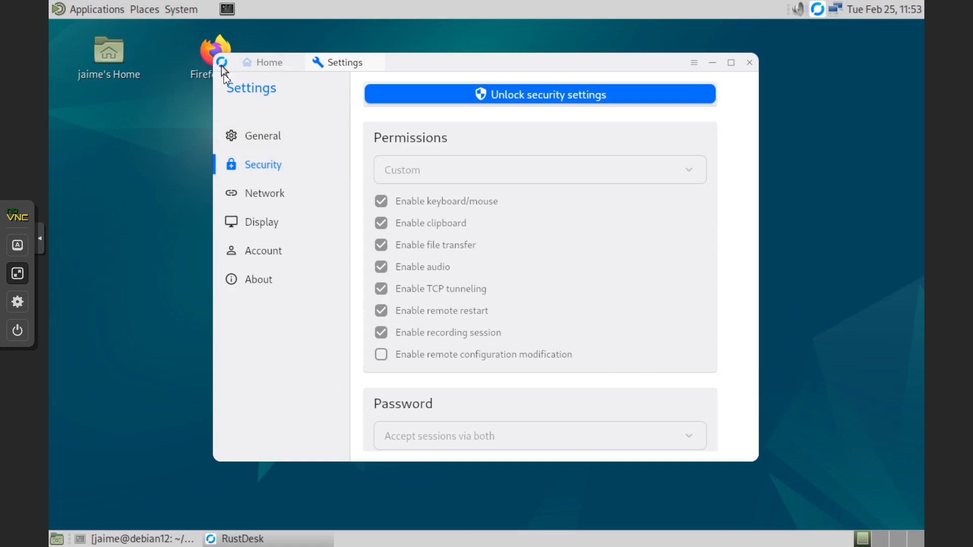
left_click(264, 140)
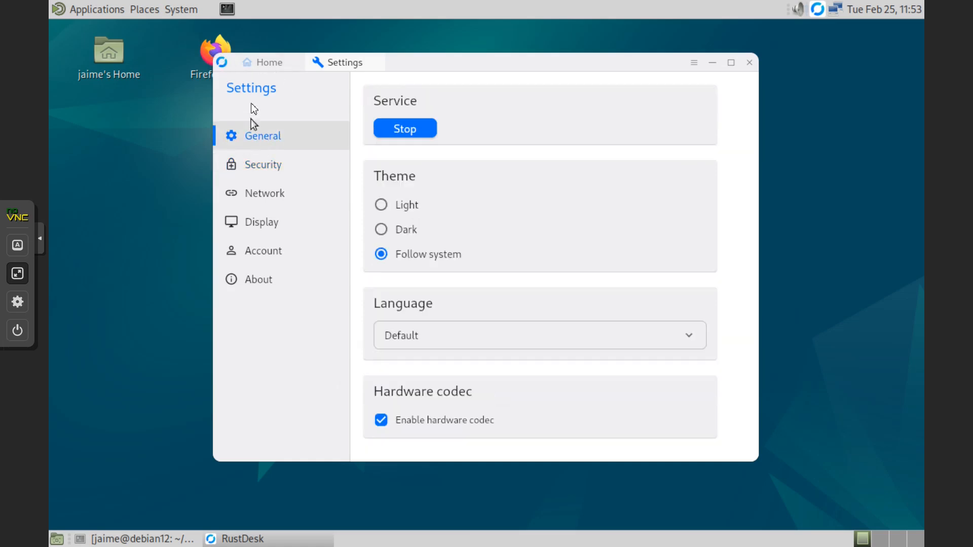
left_click(375, 62)
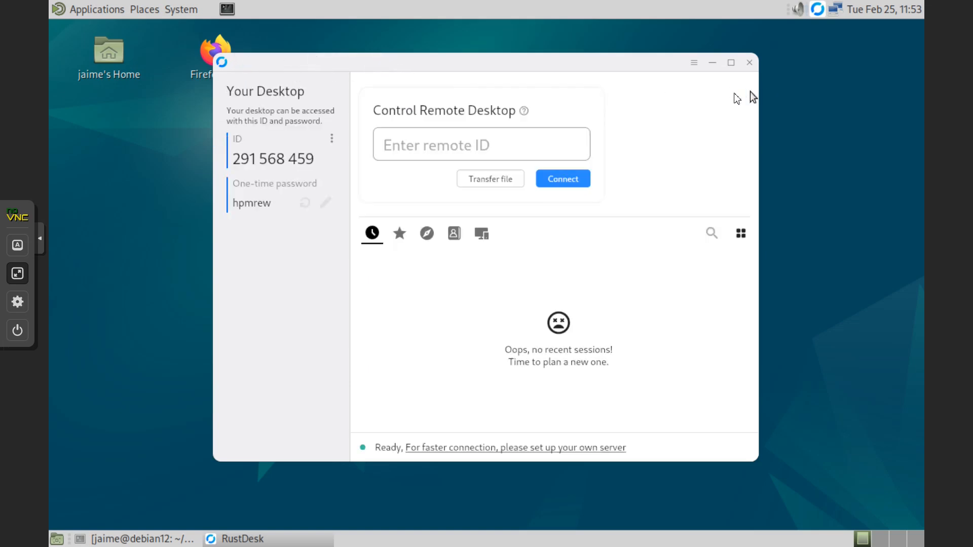
left_click(748, 63)
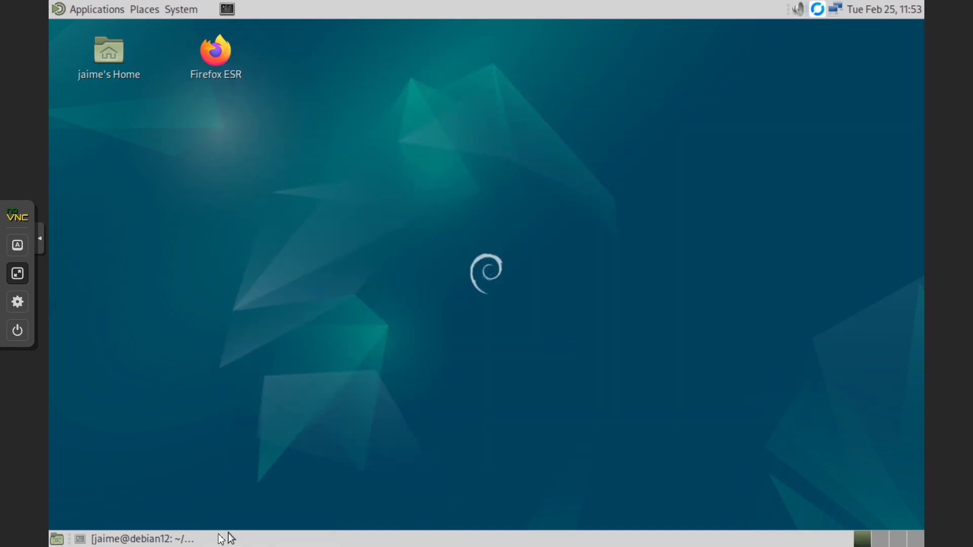
- Edit the recalled command into 'sudo apt uninstall -fy' for the RustDesk .deb, run it, and minimize the terminal
left_click(152, 538)
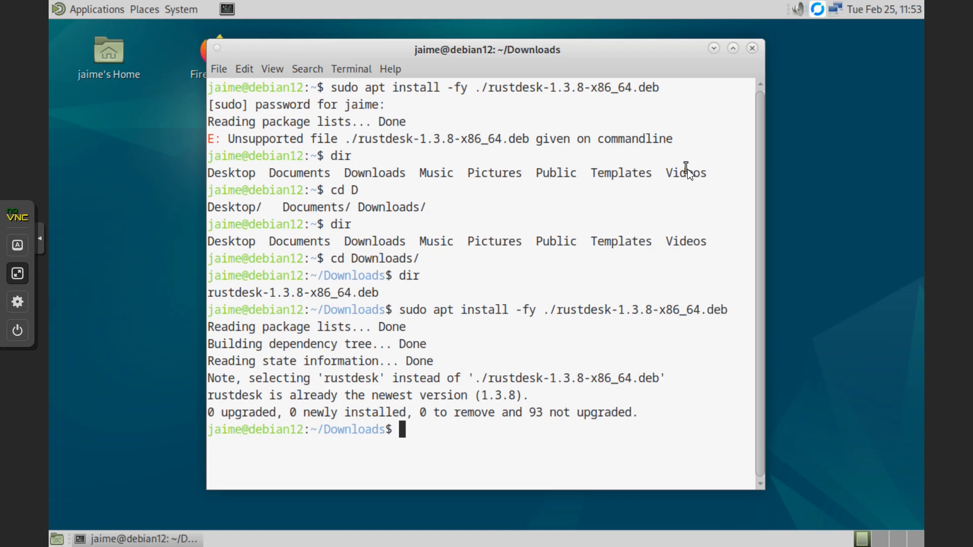
type("sudo apt")
type(" unina")
key("BackSpace")
key("BackSpace")
key("BackSpace")
key("BackSpace")
key("BackSpace")
key("BackSpace")
key("Up")
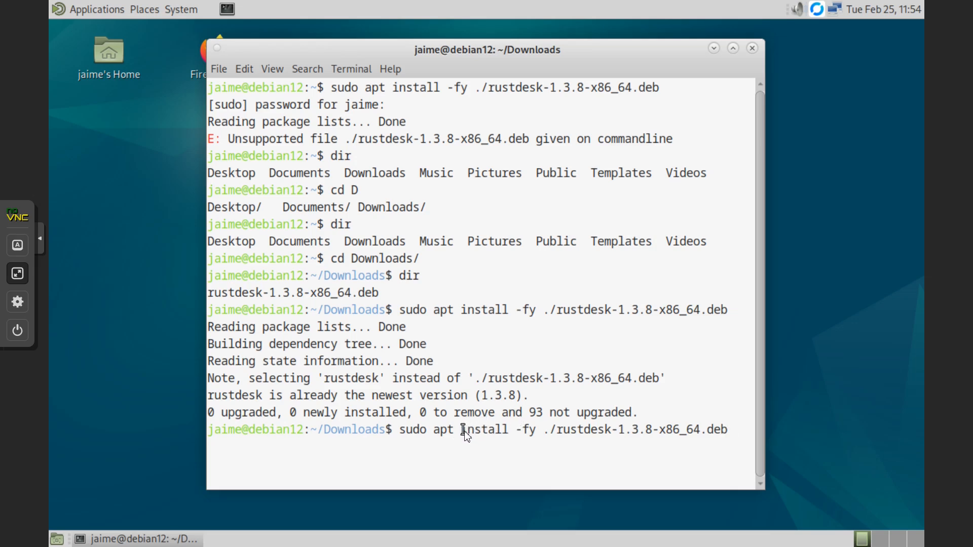
key("Left")
key("Left")
key("Left")
key("Left")
key("Left")
key("Left")
key("Left")
key("Left")
key("Left")
key("Left")
key("Left")
key("Left")
key("Left")
key("Left")
key("Left")
key("Left")
key("Left")
key("Left")
key("Left")
key("Left")
key("Left")
key("Left")
key("Left")
key("Left")
key("Left")
key("Left")
key("Left")
key("Left")
key("Right")
key("Right")
key("Right")
key("Left")
key("Right")
type("un")
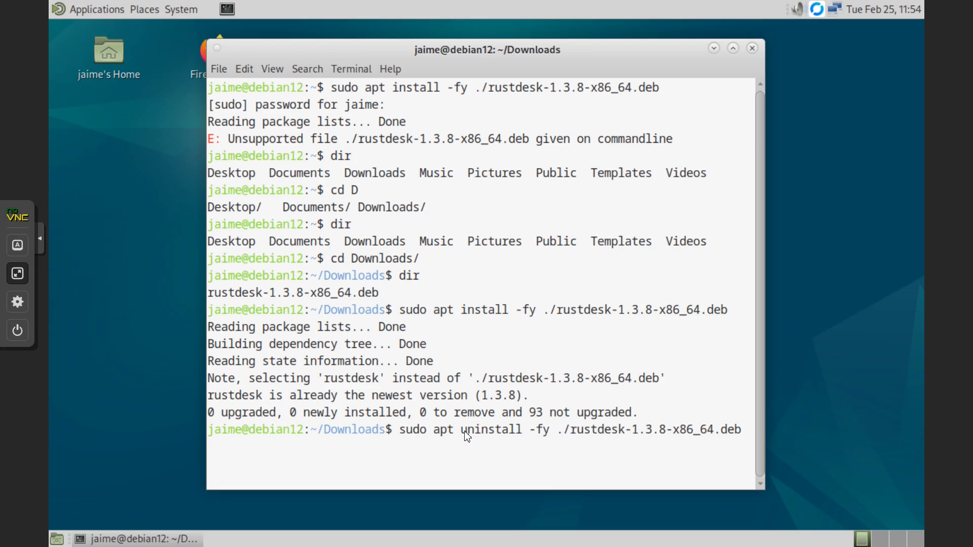
key("Return")
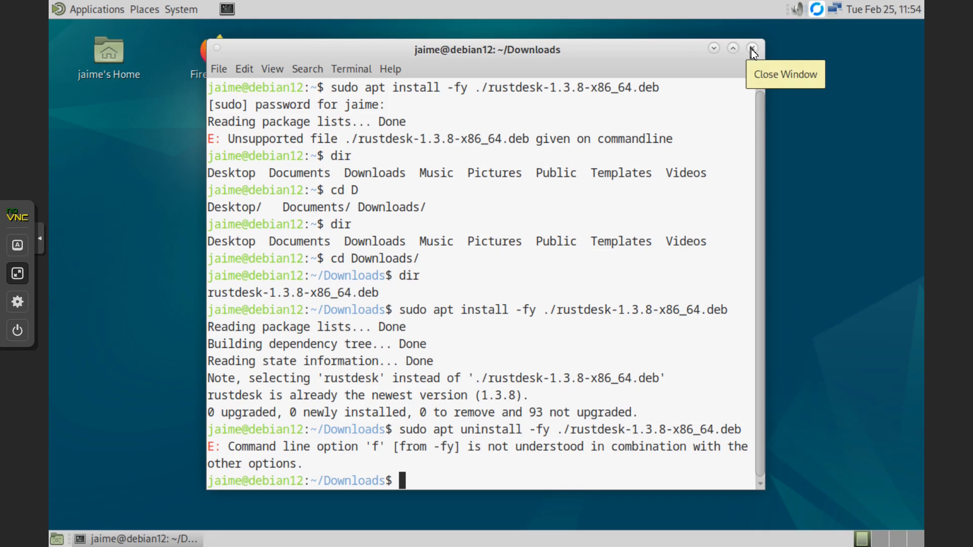
left_click(714, 48)
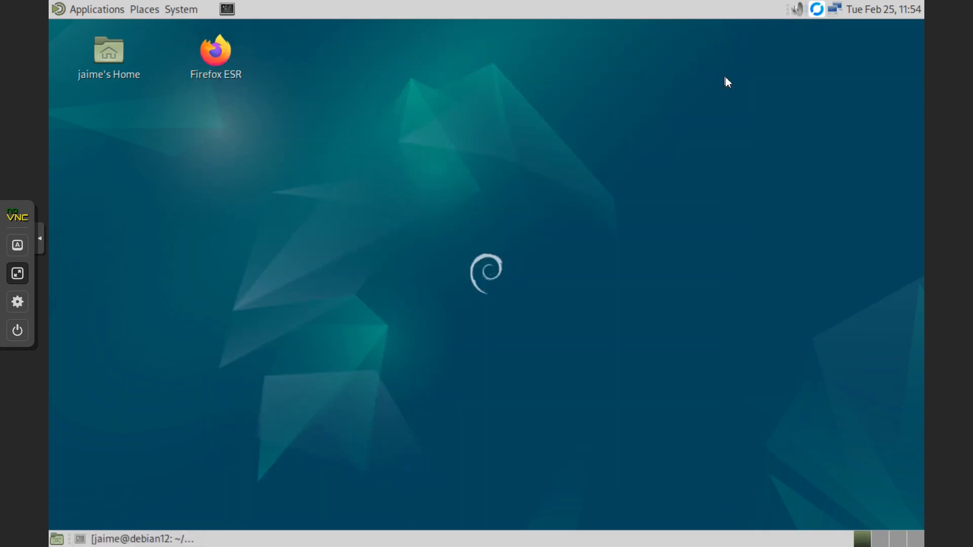
- Exit the noVNC fullscreen console and open RustDesk's main window from its tray icon
right_click(816, 10)
left_click(829, 30)
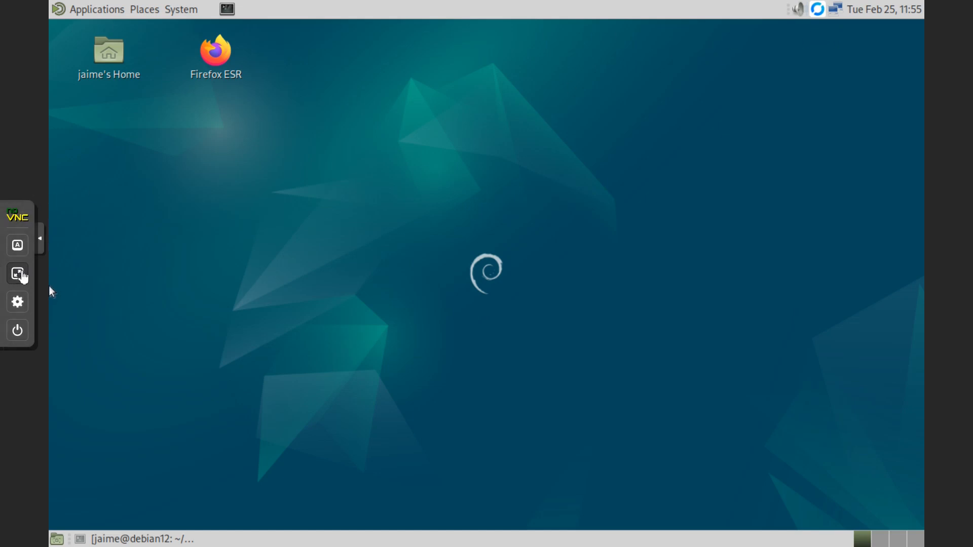
left_click(18, 274)
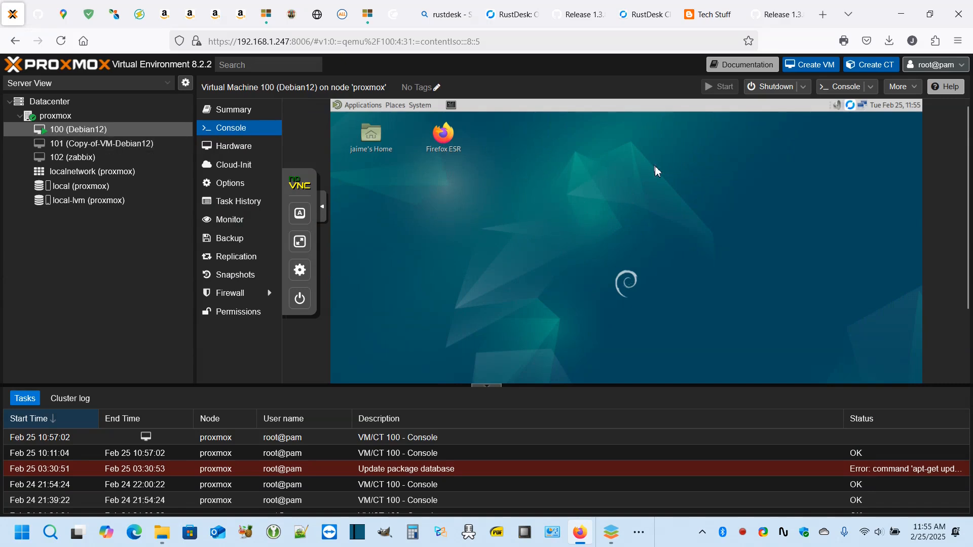
left_click(853, 111)
left_click(859, 118)
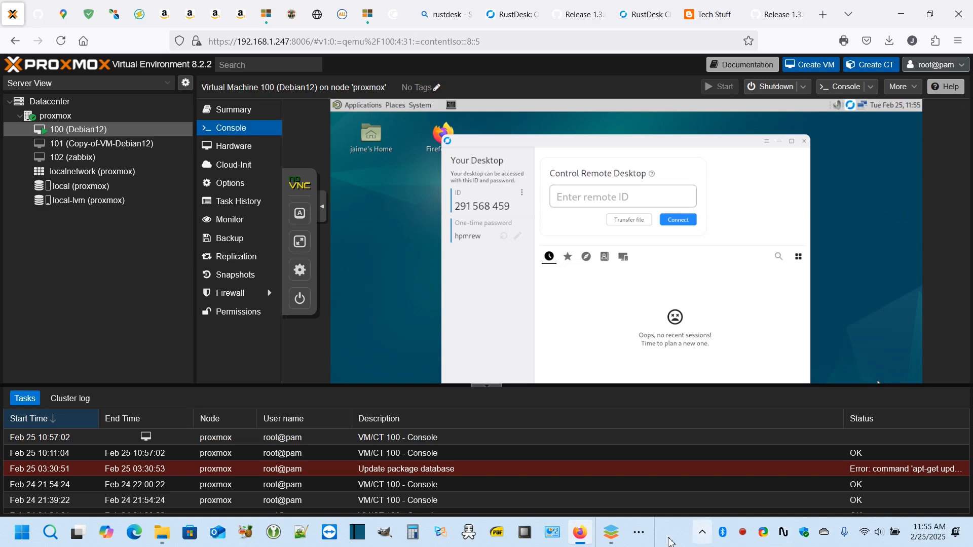
- Minimize Firefox and close the ONLYOFFICE document to clear the Windows desktop
left_click(902, 14)
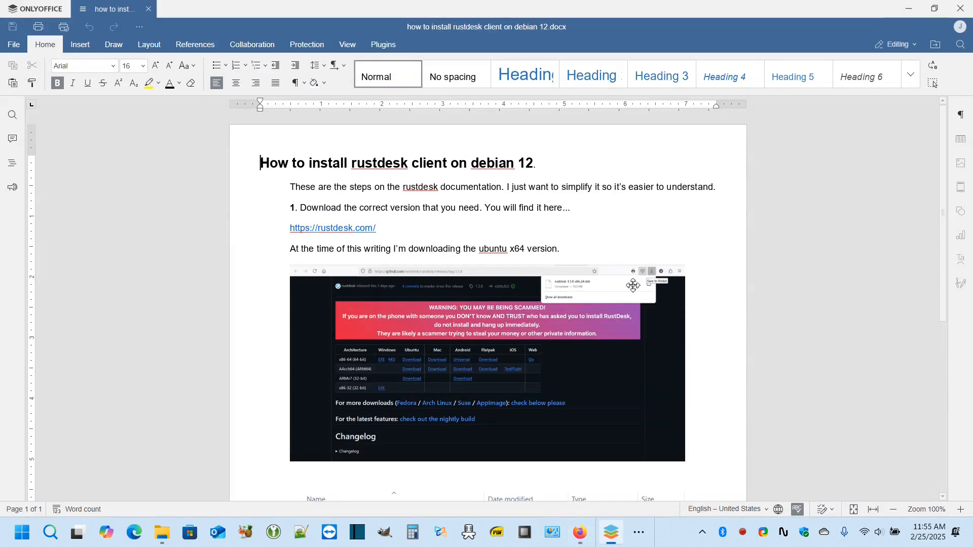
scroll(632, 283, "down", 5)
scroll(635, 378, "up", 5)
left_click(961, 8)
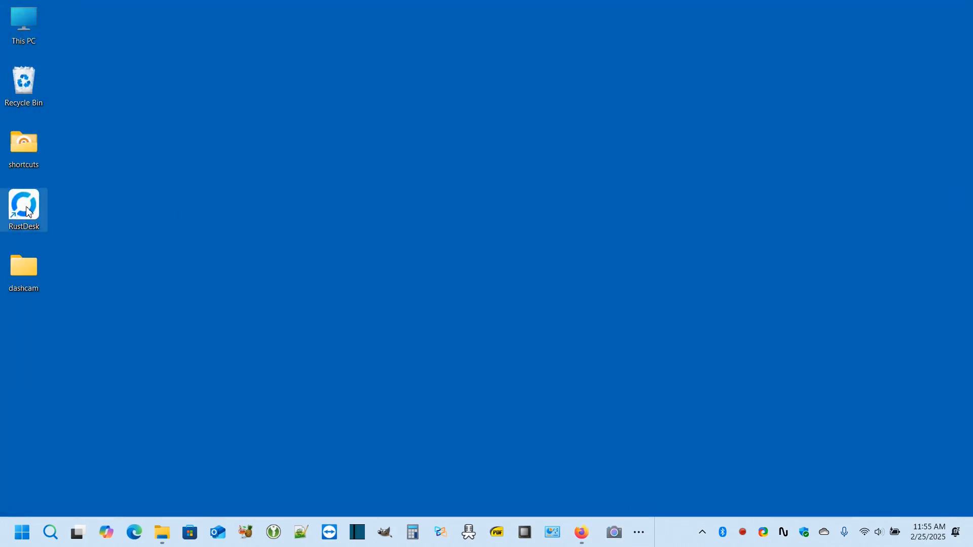
- Launch the Windows RustDesk client from its desktop shortcut and position it over the Proxmox console
double_click(28, 212)
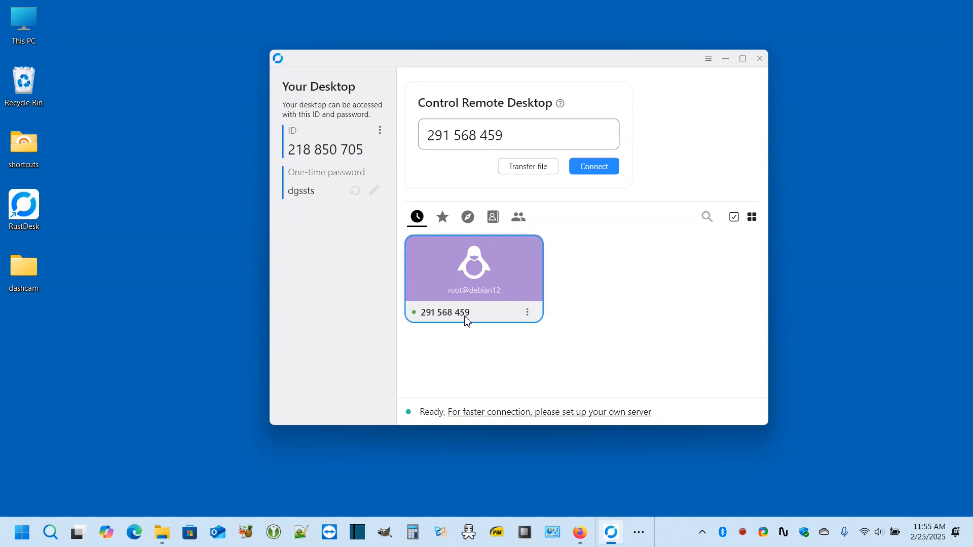
left_click(582, 535)
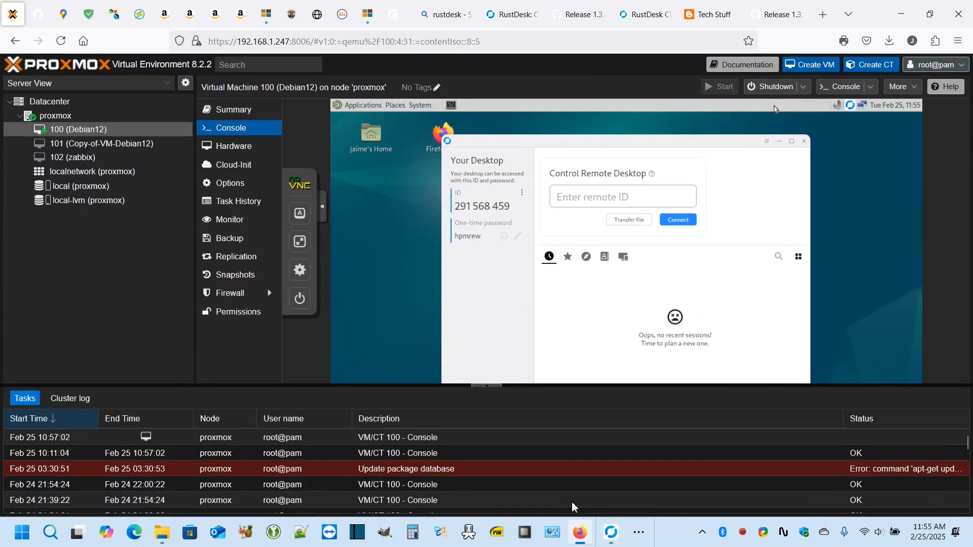
key("alt+Tab")
left_click_drag(634, 65, 418, 289)
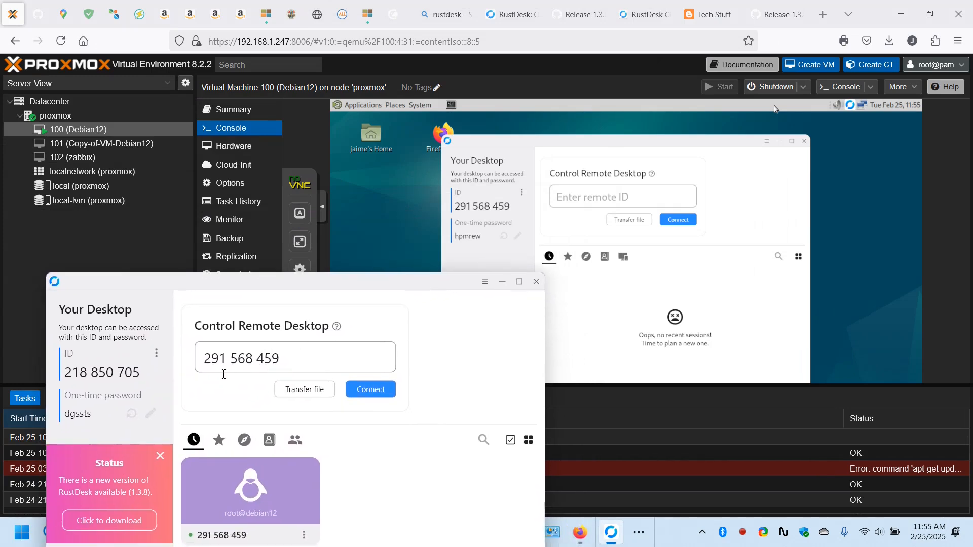
left_click_drag(391, 287, 390, 243)
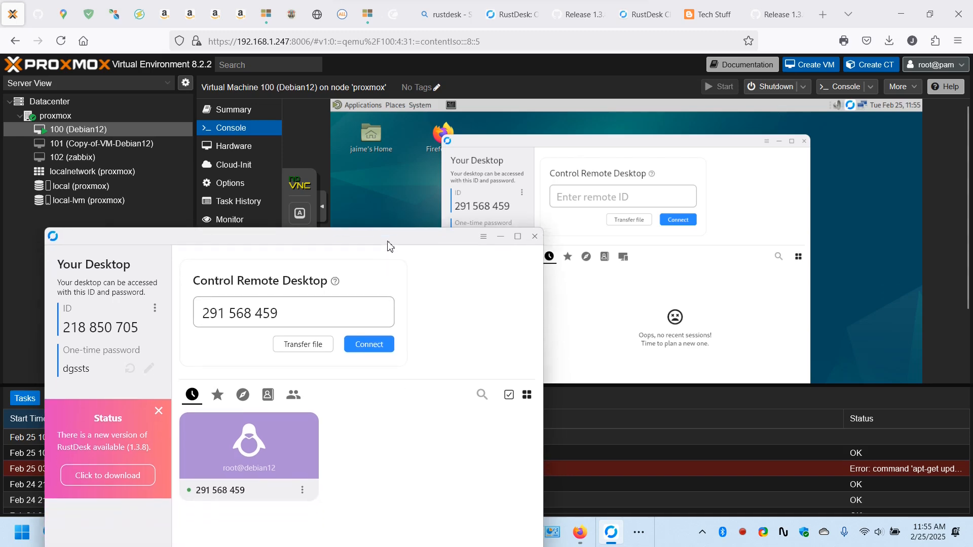
- Connect to the Debian VM's ID, enter the access password, and retry after it's rejected as wrong
left_click(372, 346)
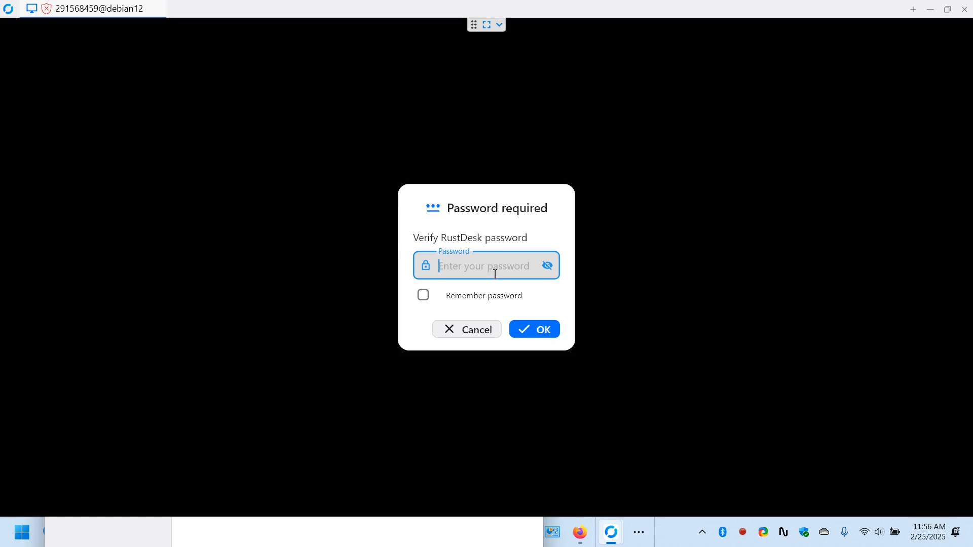
type("12345")
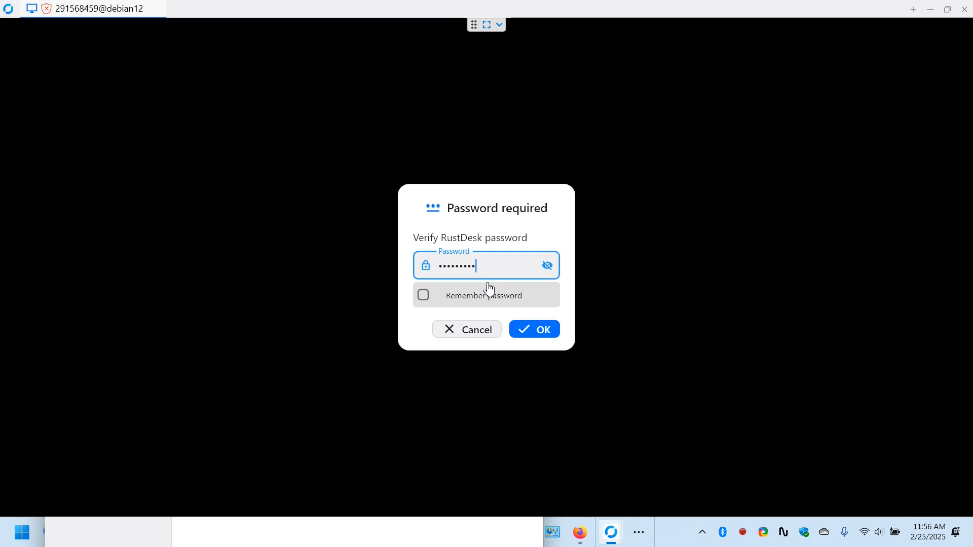
left_click(530, 332)
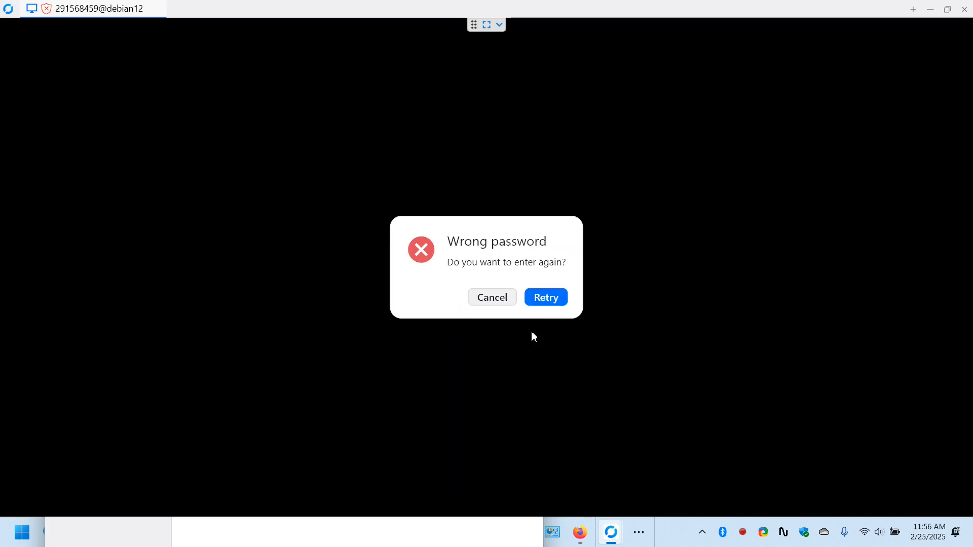
left_click(546, 304)
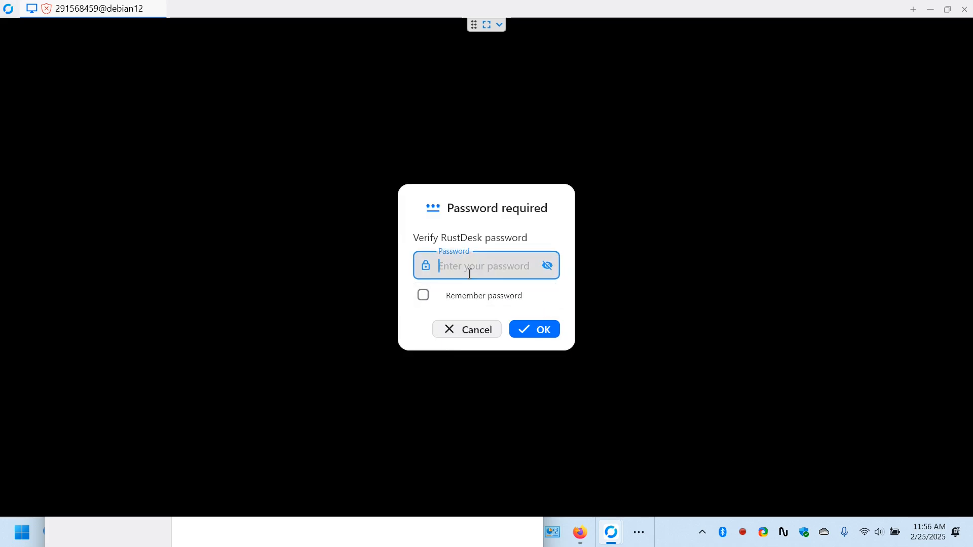
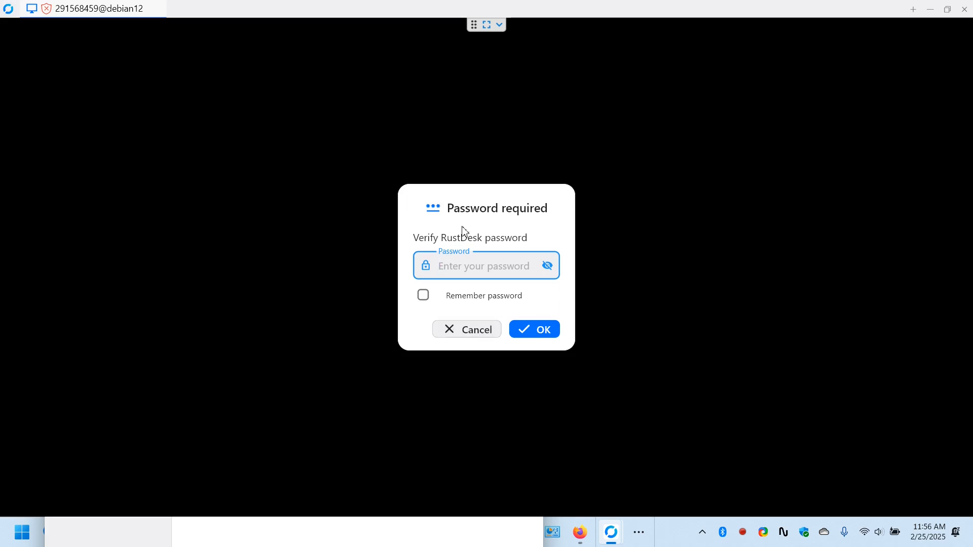
- Re-enter the remote access password and submit it to connect to the Debian VM
type("••••")
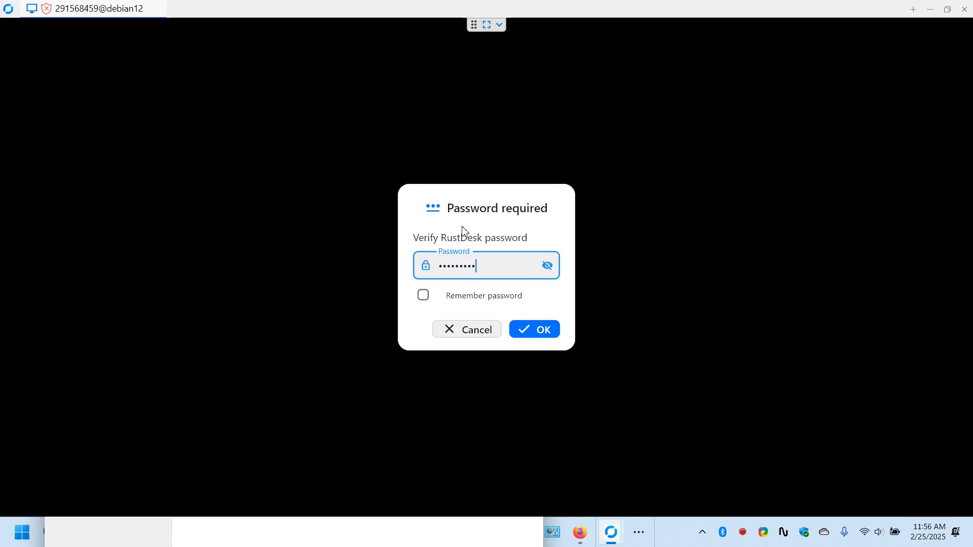
type("•••••")
key("Return")
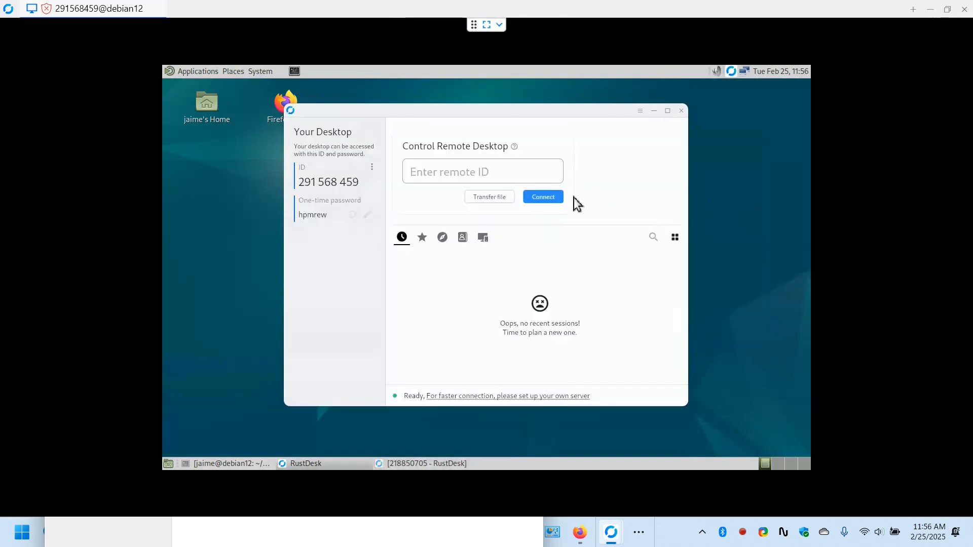
- Shrink the session window and minimize both the remote and local RustDesk apps
left_click(948, 11)
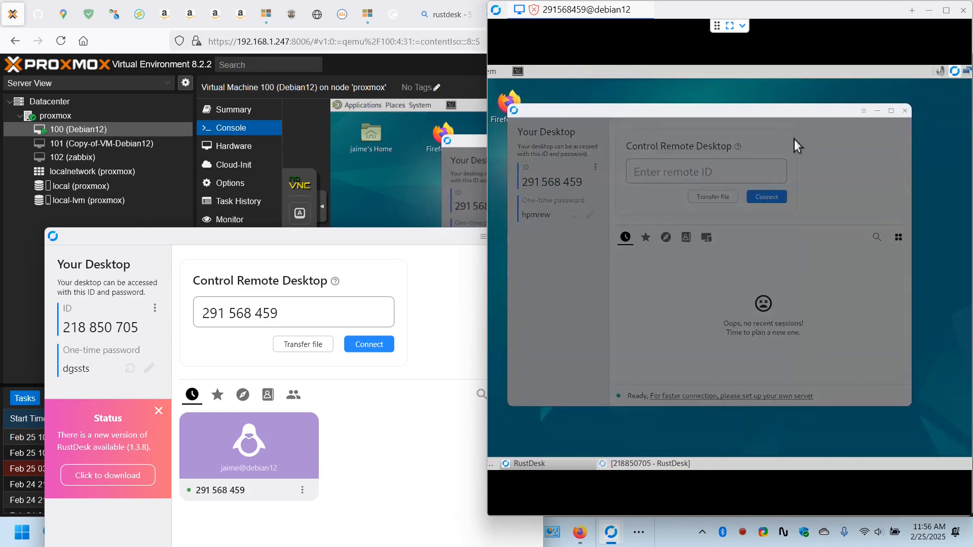
left_click(855, 111)
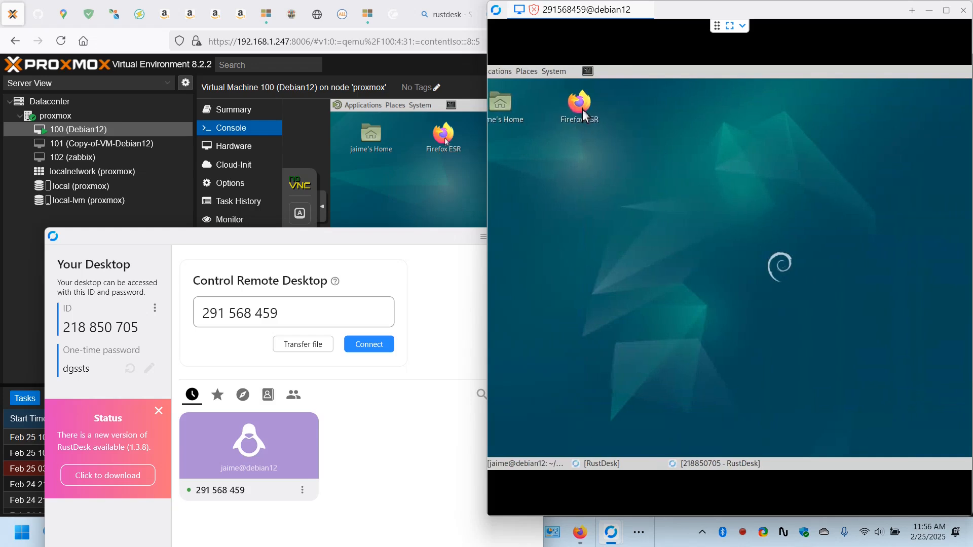
left_click(451, 247)
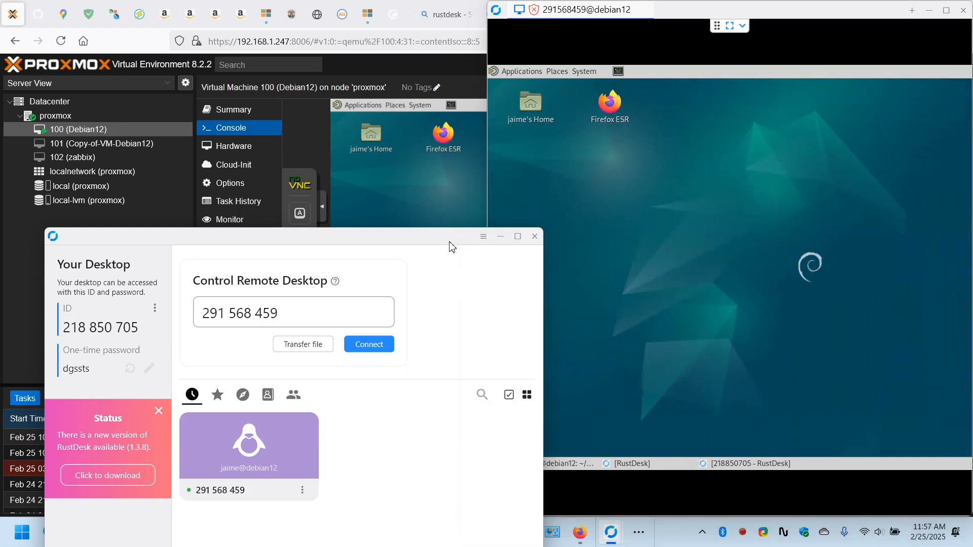
left_click(500, 236)
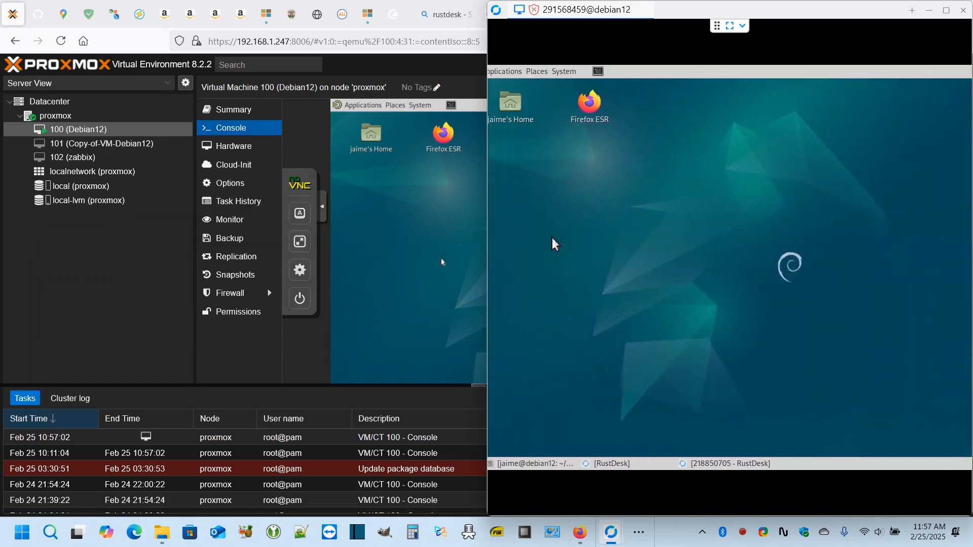
- Close the remote Firefox ESR's Release 1.3.8 tab and browser windows, and maximize the session
double_click(579, 110)
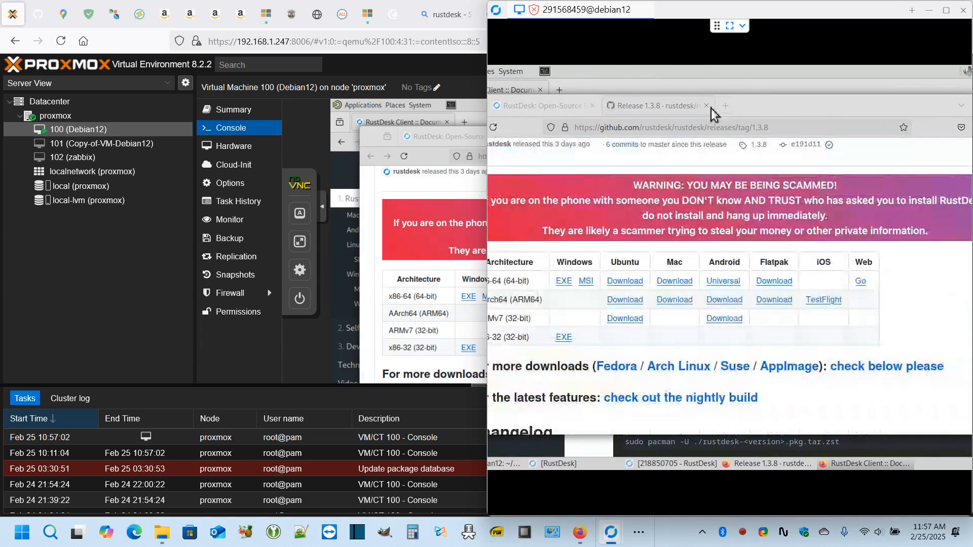
left_click(707, 106)
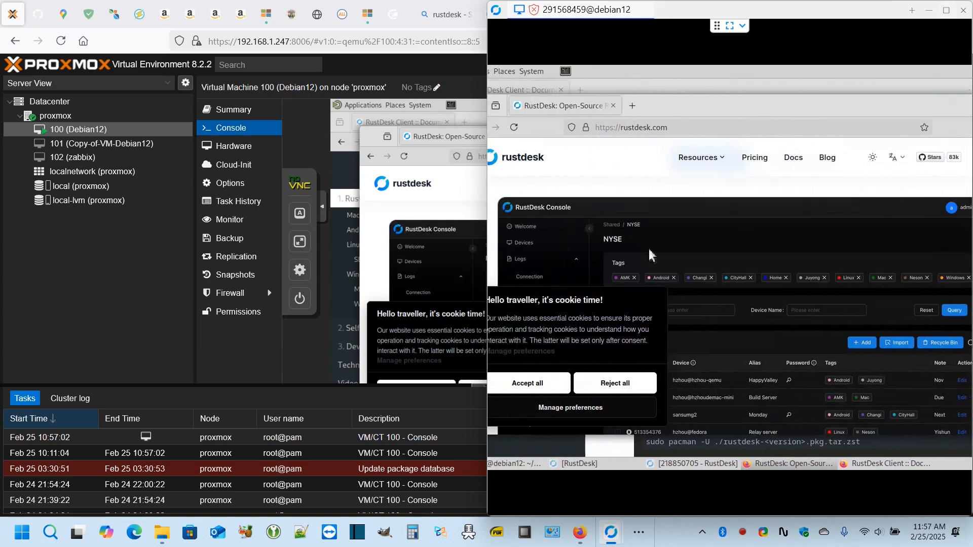
scroll(559, 252, "down", 10)
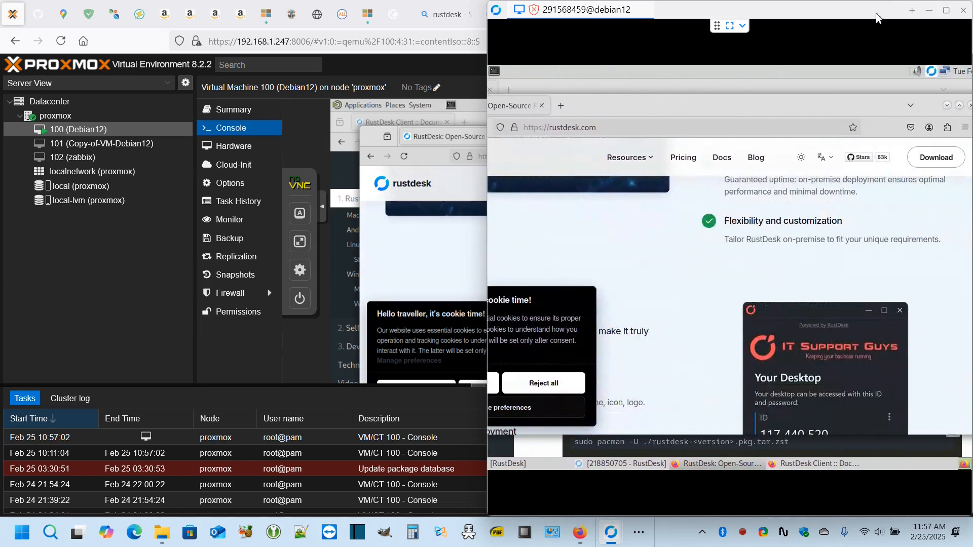
left_click(945, 11)
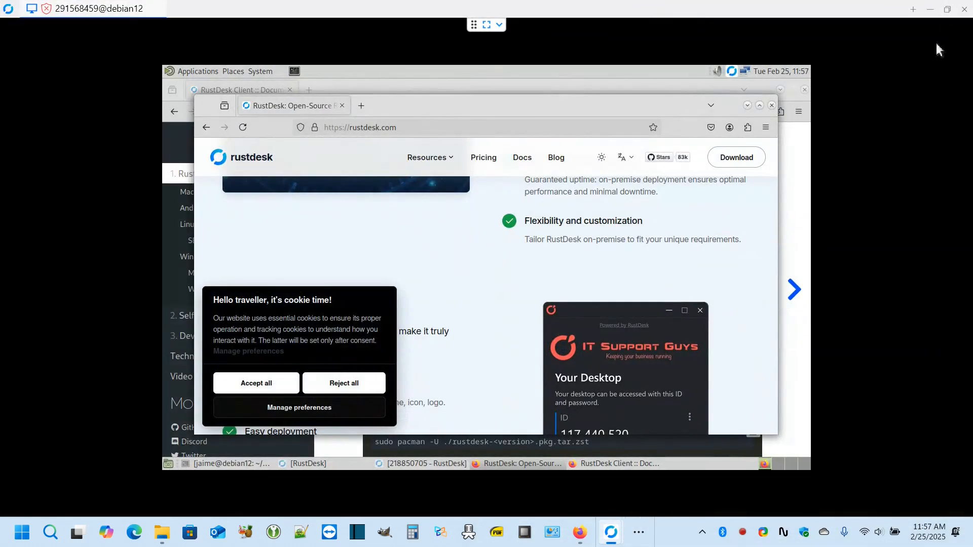
scroll(739, 284, "down", 5)
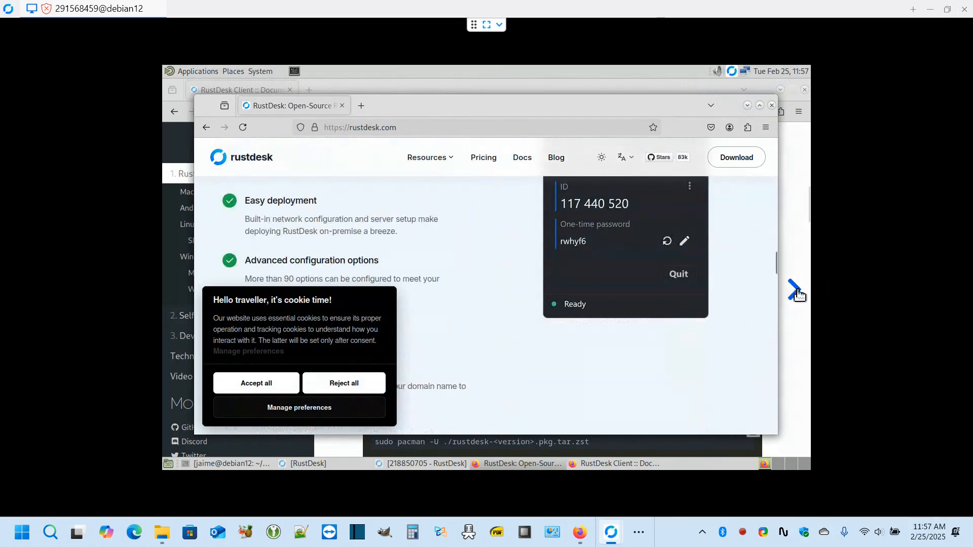
left_click(772, 105)
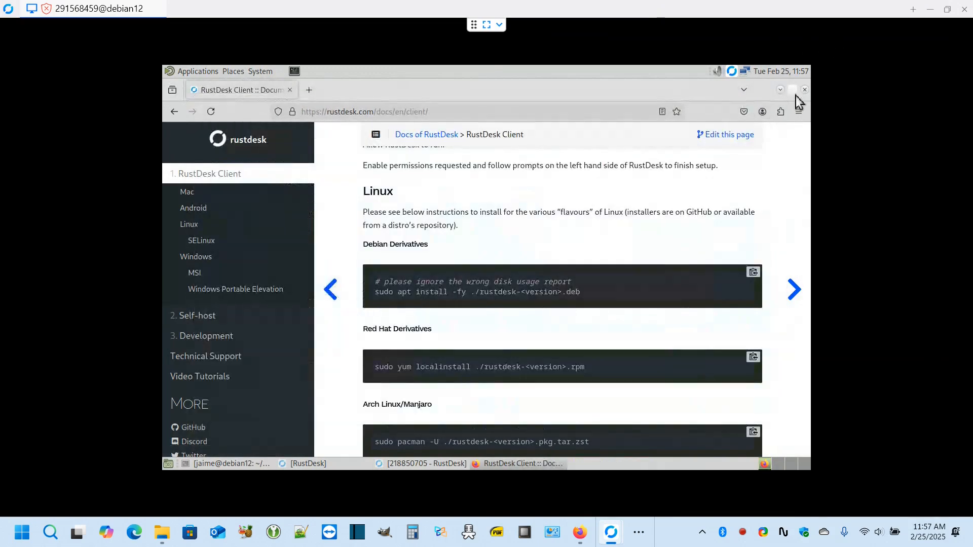
left_click(805, 89)
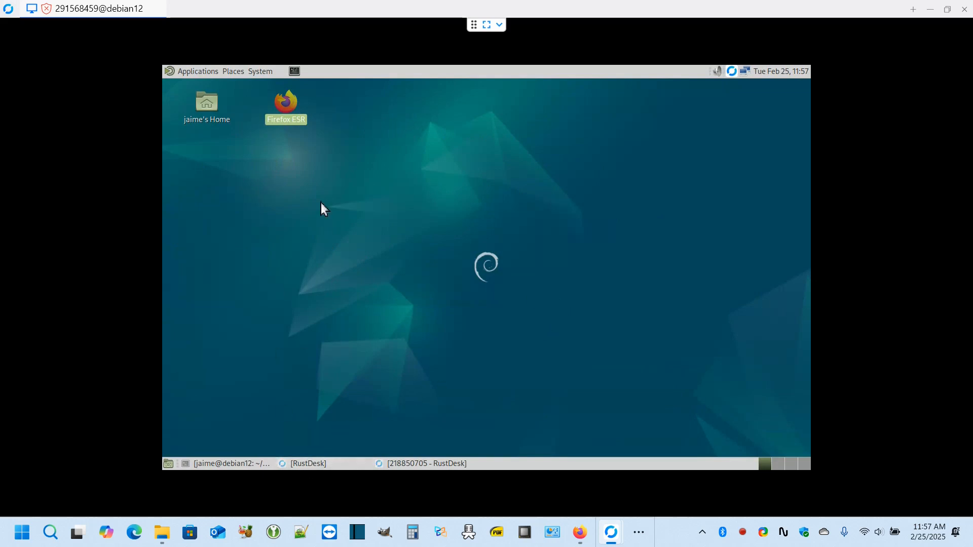
double_click(214, 107)
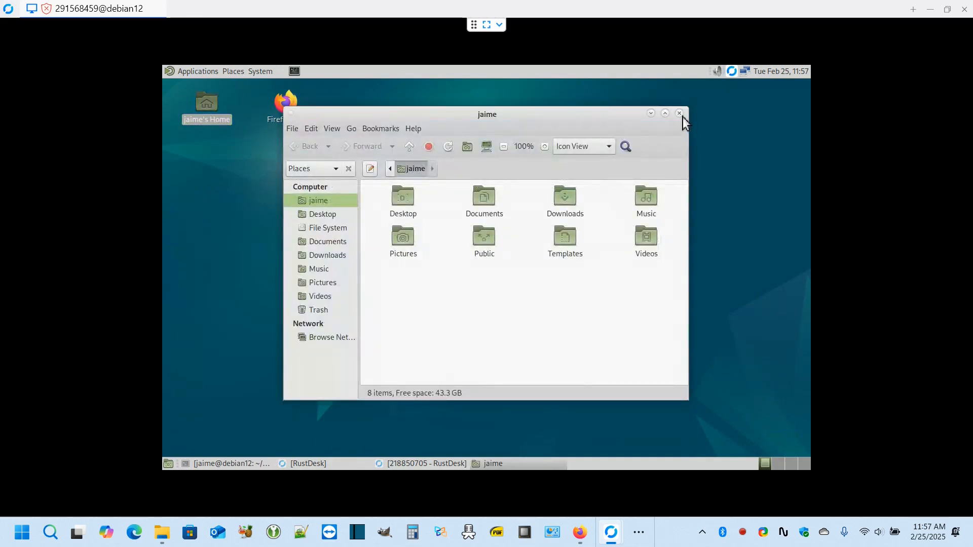
left_click(679, 114)
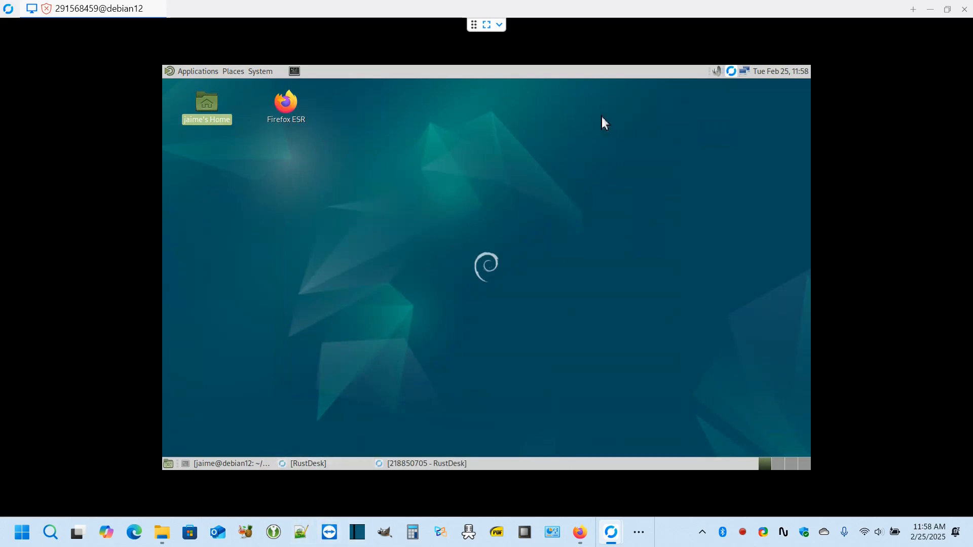
- Restore the session window to half size and move it to the upper left
left_click(947, 9)
left_click_drag(799, 15, 363, 208)
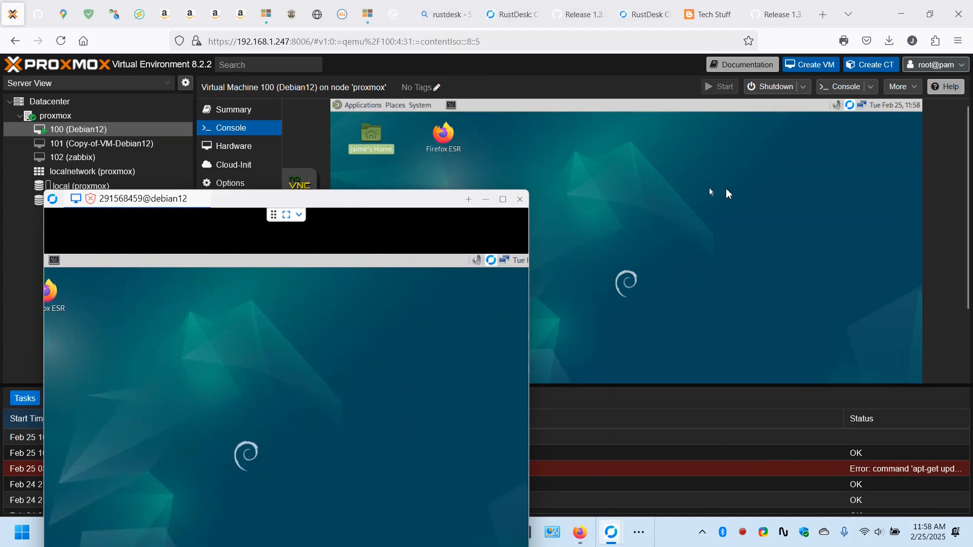
left_click_drag(410, 205, 631, 310)
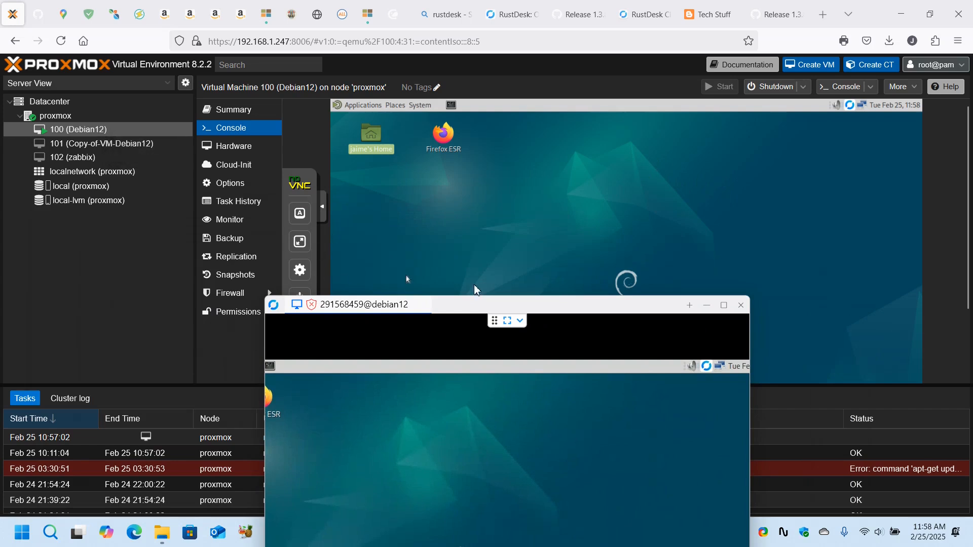
left_click_drag(540, 310, 341, 72)
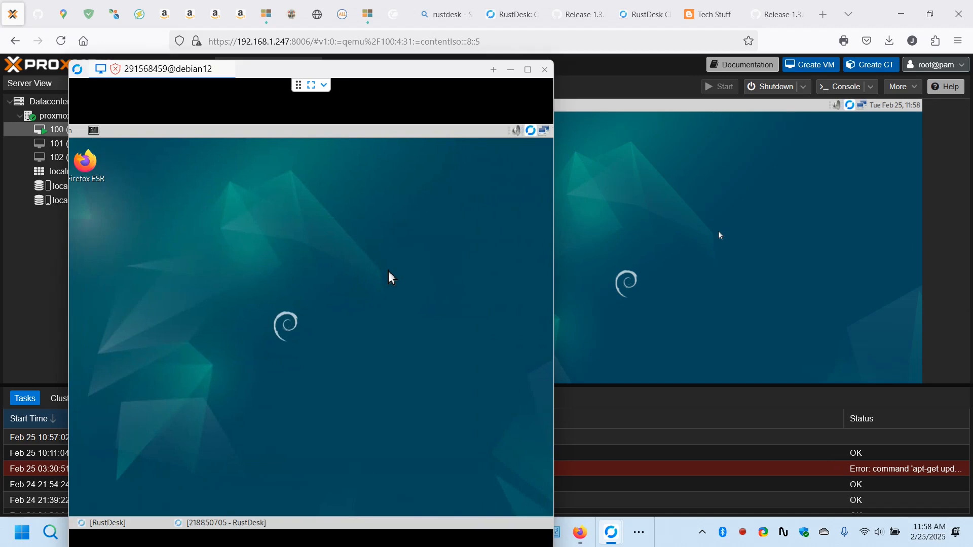
- Test the remote screenshot tool with Print Screen twice, dismissing it each time
key("Print")
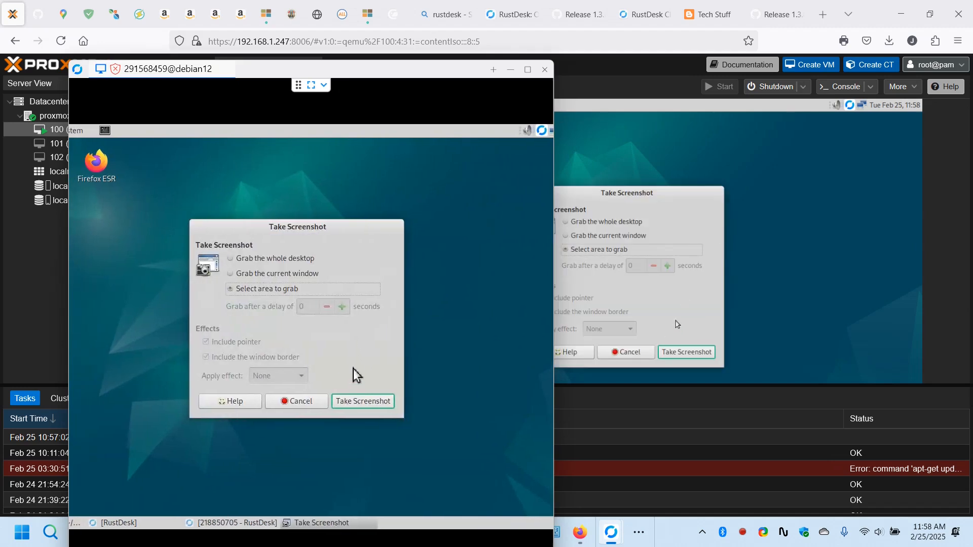
key("Escape")
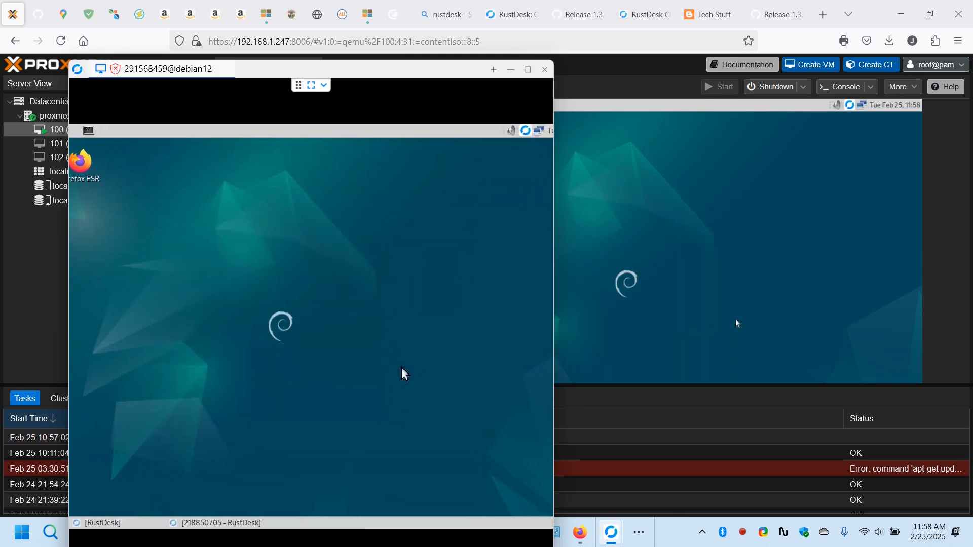
key("Print")
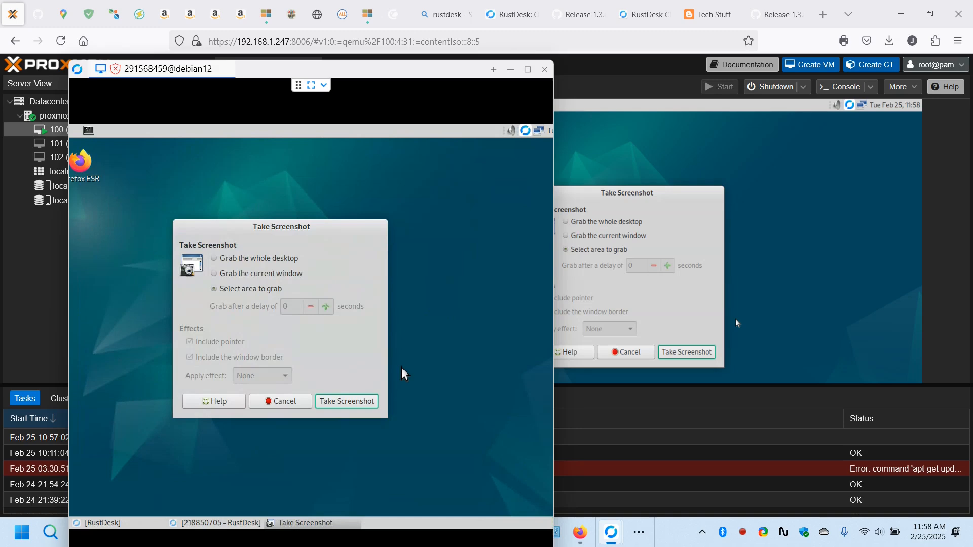
key("Escape")
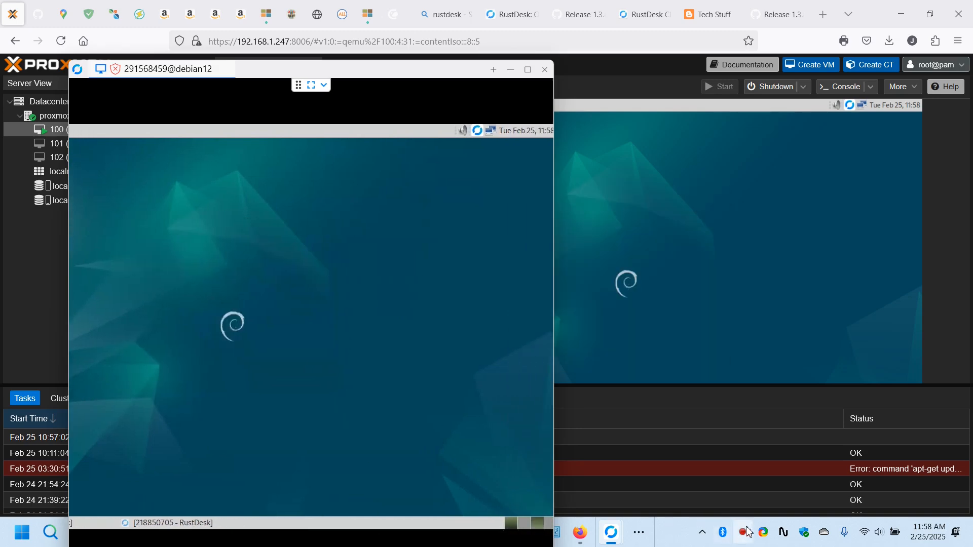